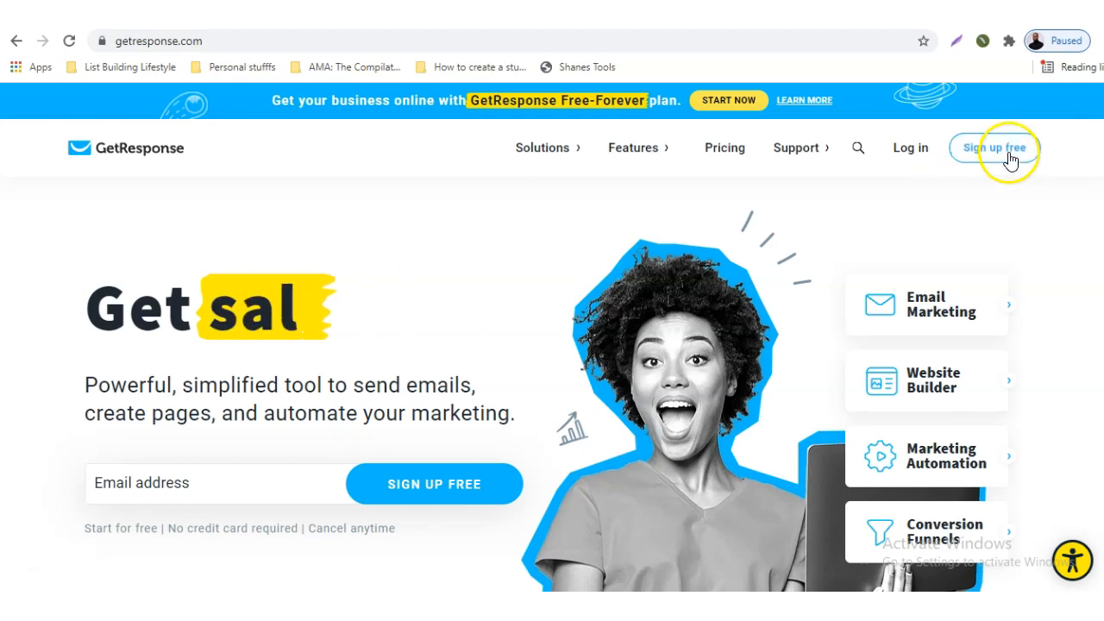
{"action": "mouse_move", "coordinate": [641, 148]}
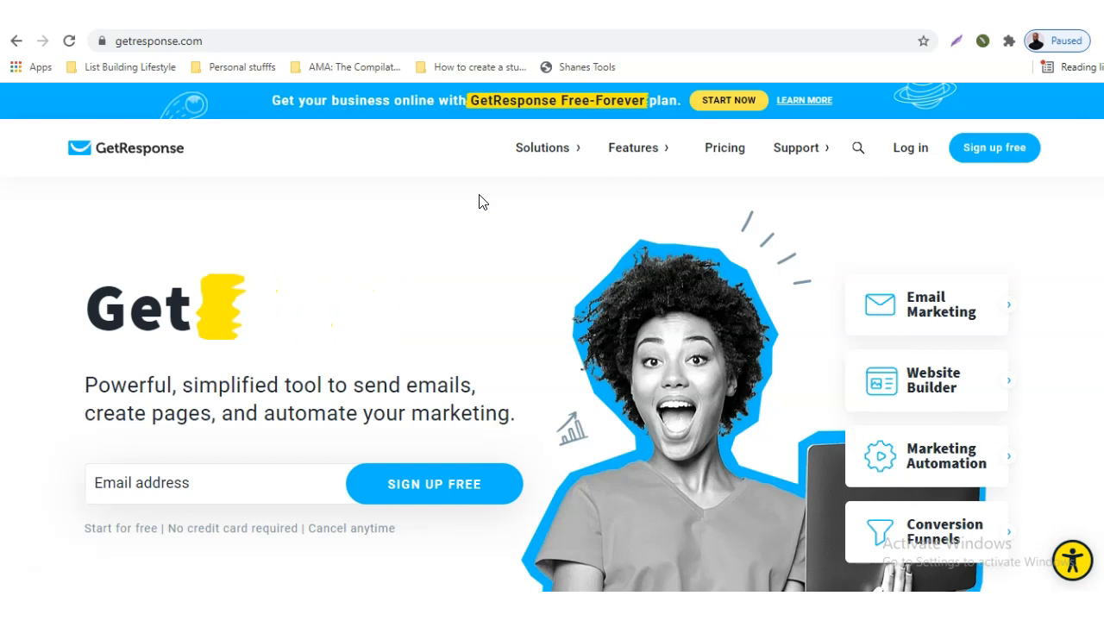
{"action": "left_click", "coordinate": [559, 169]}
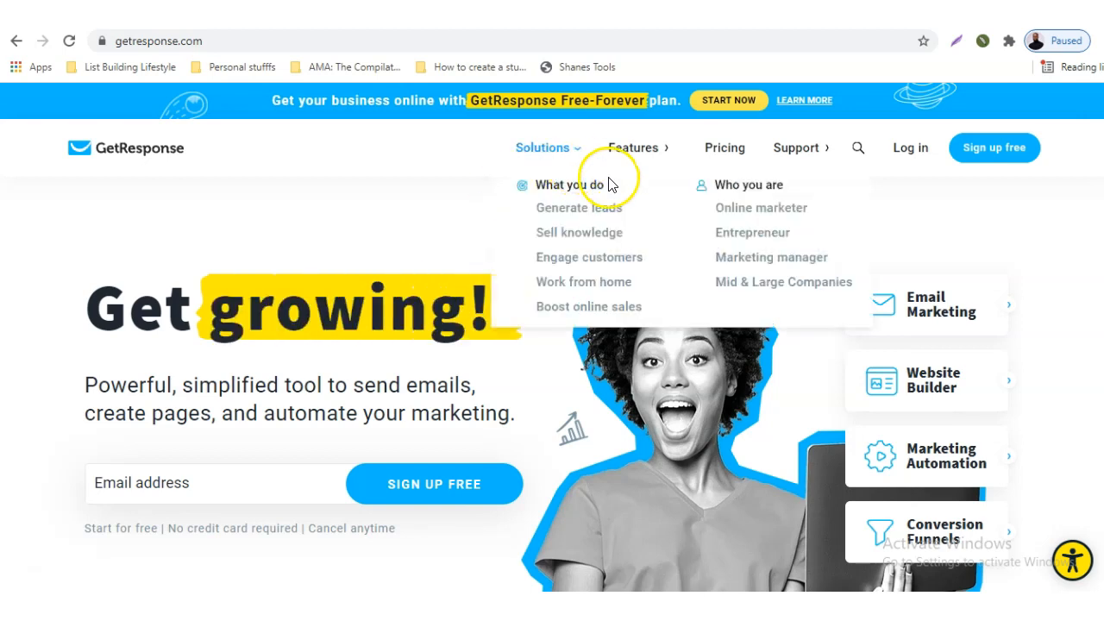
{"action": "left_click", "coordinate": [376, 202]}
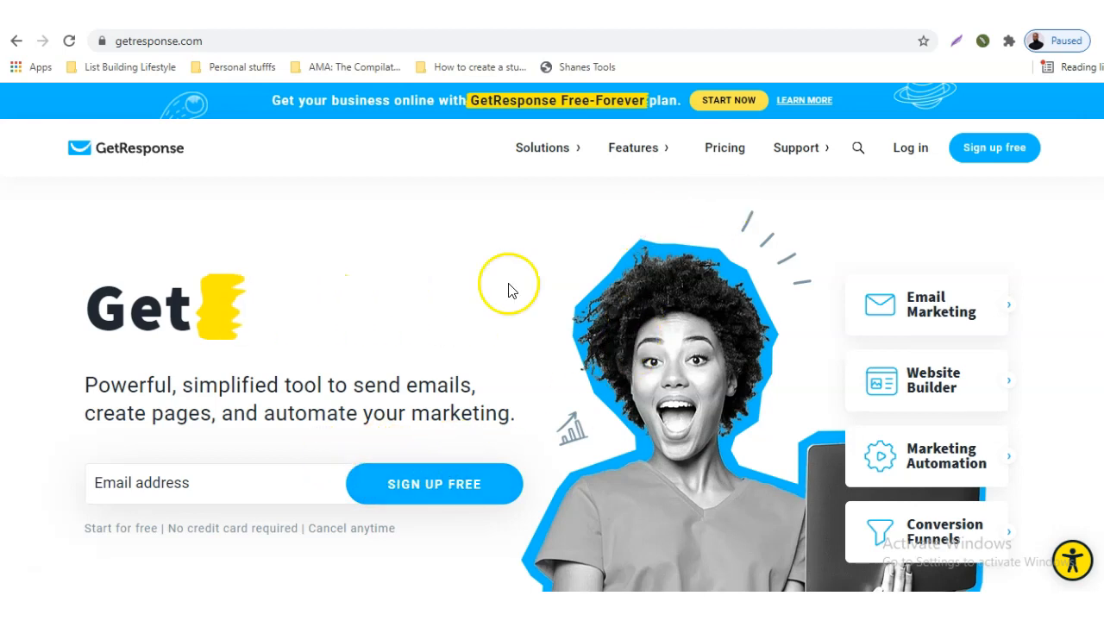
Step: Log in to the GetResponse account with the prefilled credentials
{"action": "left_click", "coordinate": [919, 143]}
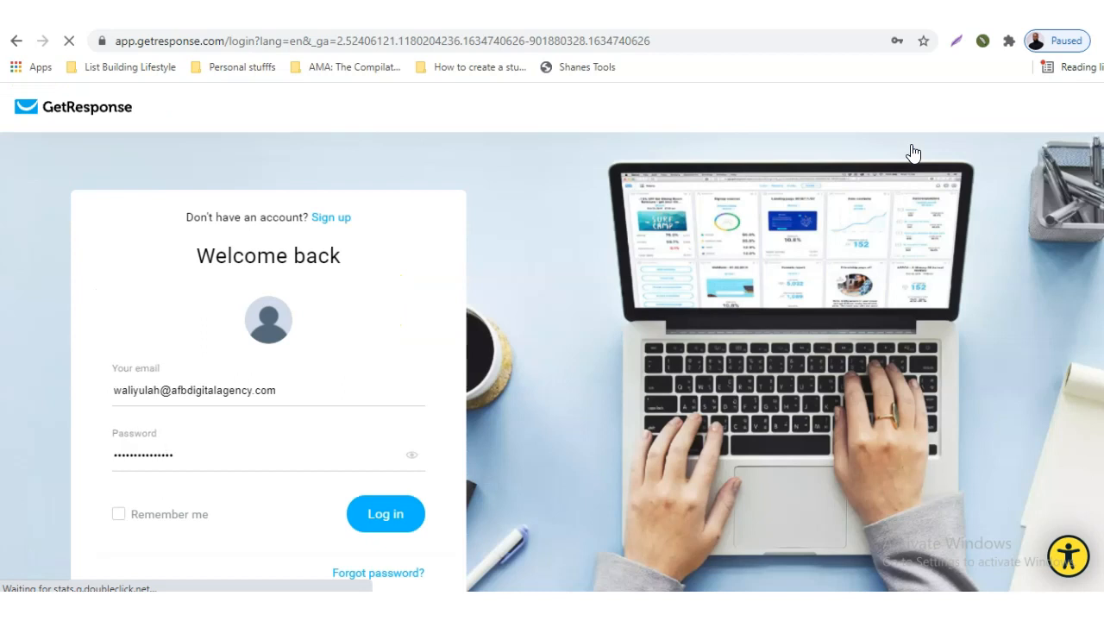
{"action": "left_click", "coordinate": [383, 524]}
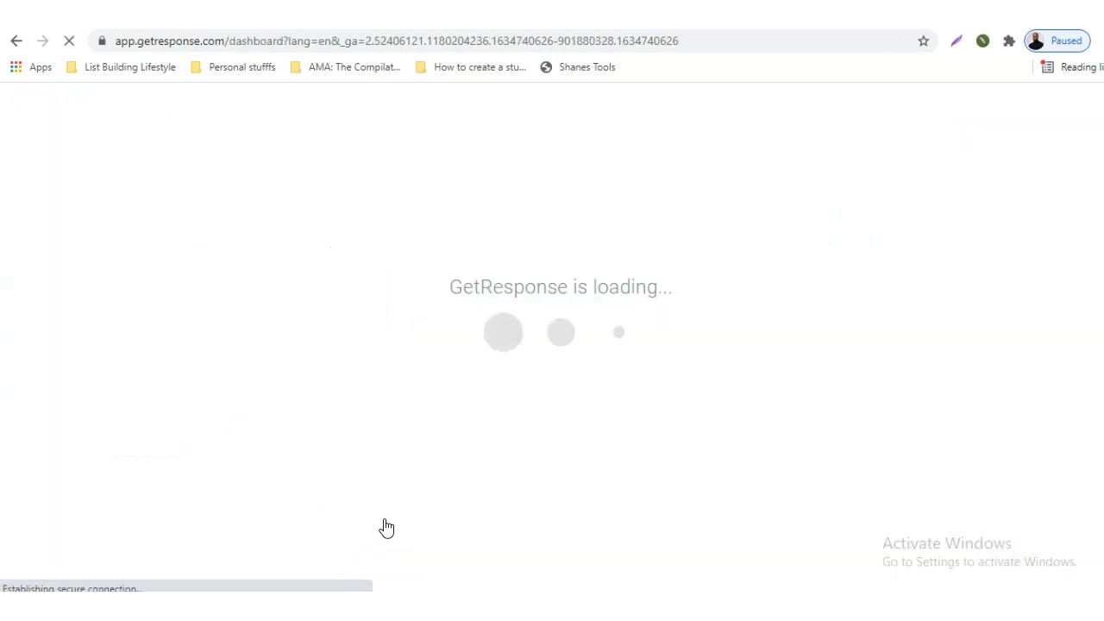
{"action": "left_click", "coordinate": [407, 516]}
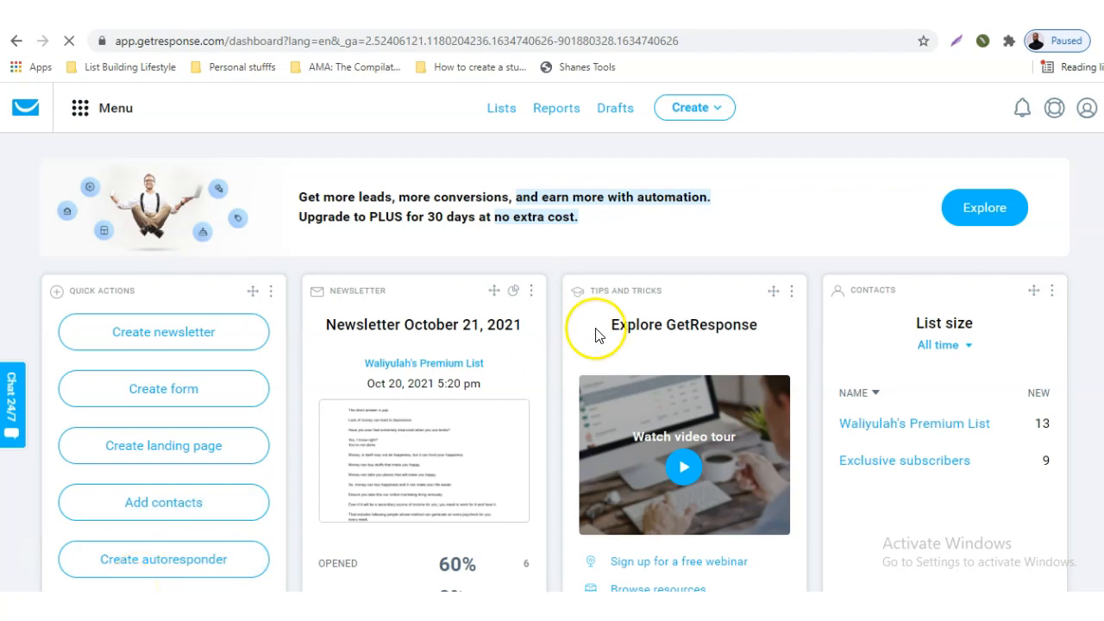
Step: Create a new autoresponder and name it "Mini course series: Day 1"
{"action": "left_click", "coordinate": [703, 111]}
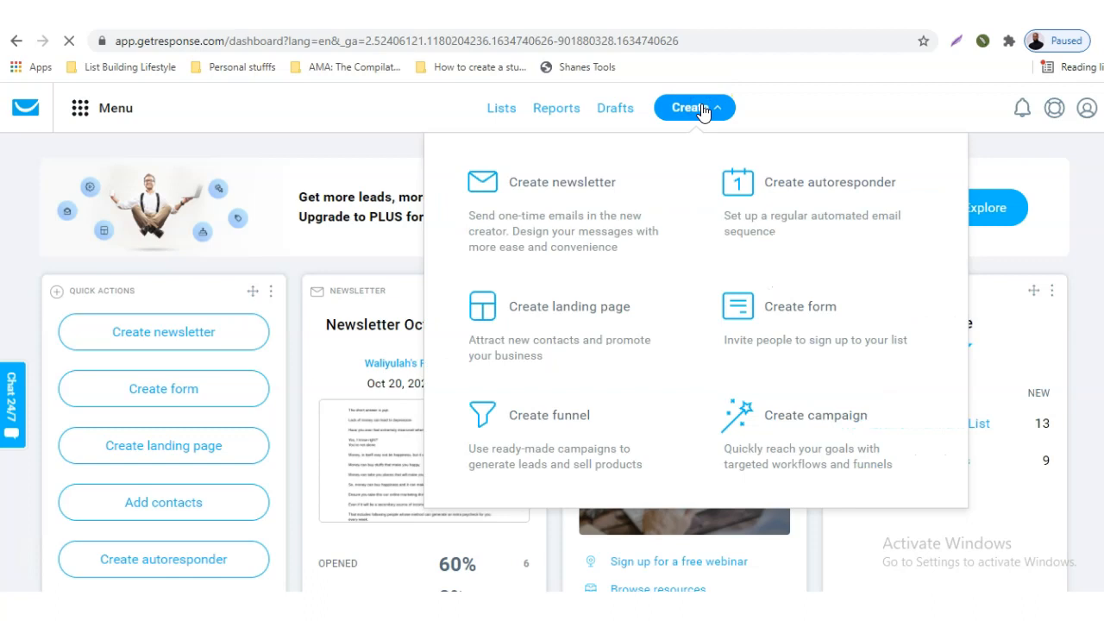
{"action": "left_click", "coordinate": [806, 217]}
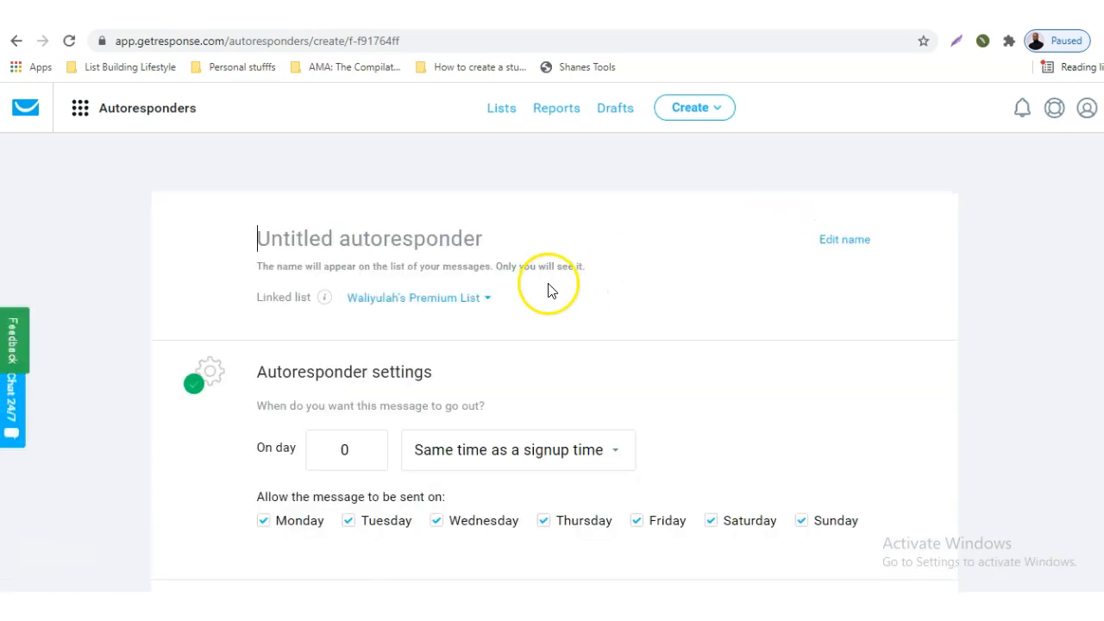
{"action": "left_click", "coordinate": [444, 241]}
{"action": "type", "text": "Les"}
{"action": "key", "text": "BackSpace"}
{"action": "key", "text": "BackSpace"}
{"action": "type", "text": "Mini"}
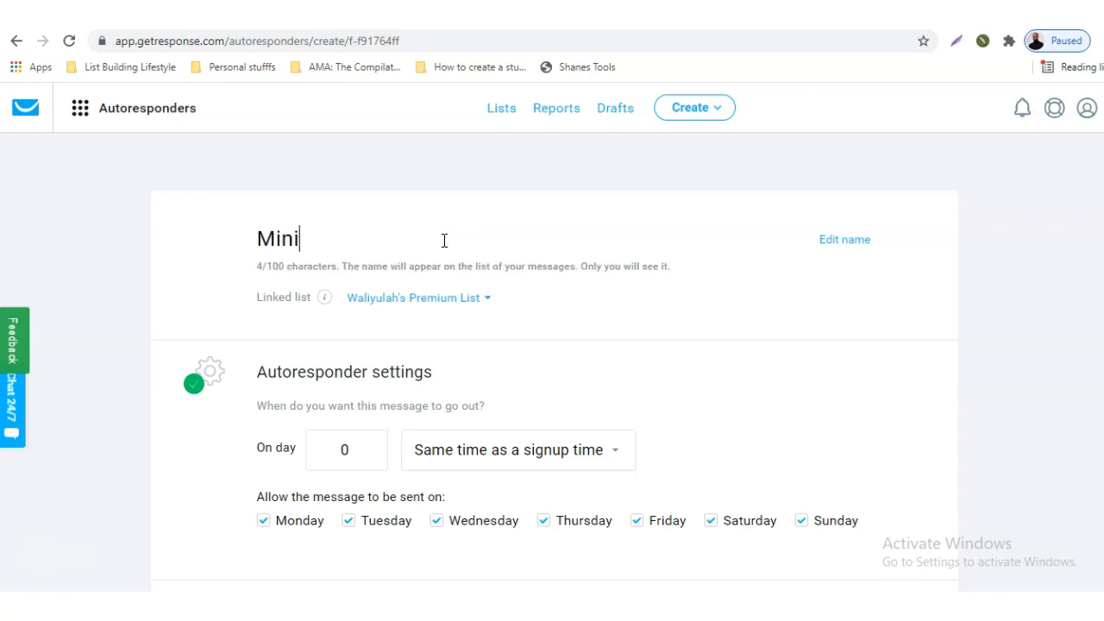
{"action": "type", "text": " course"}
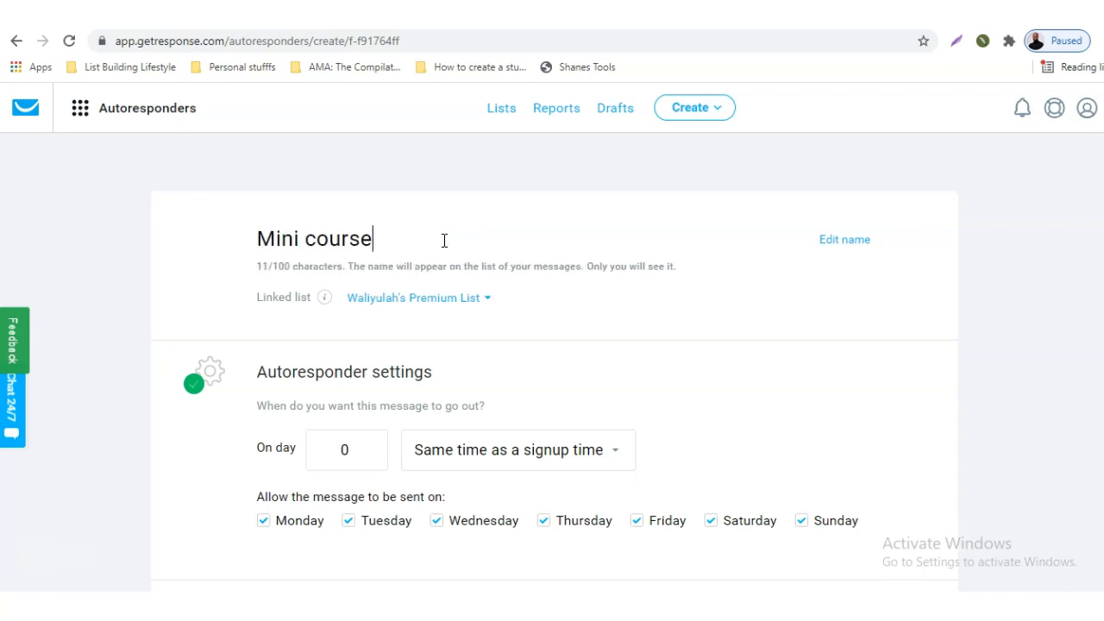
{"action": "type", "text": " autore"}
{"action": "key", "text": "BackSpace"}
{"action": "key", "text": "BackSpace"}
{"action": "key", "text": "BackSpace"}
{"action": "key", "text": "BackSpace"}
{"action": "key", "text": "BackSpace"}
{"action": "type", "text": "series: Day 1"}
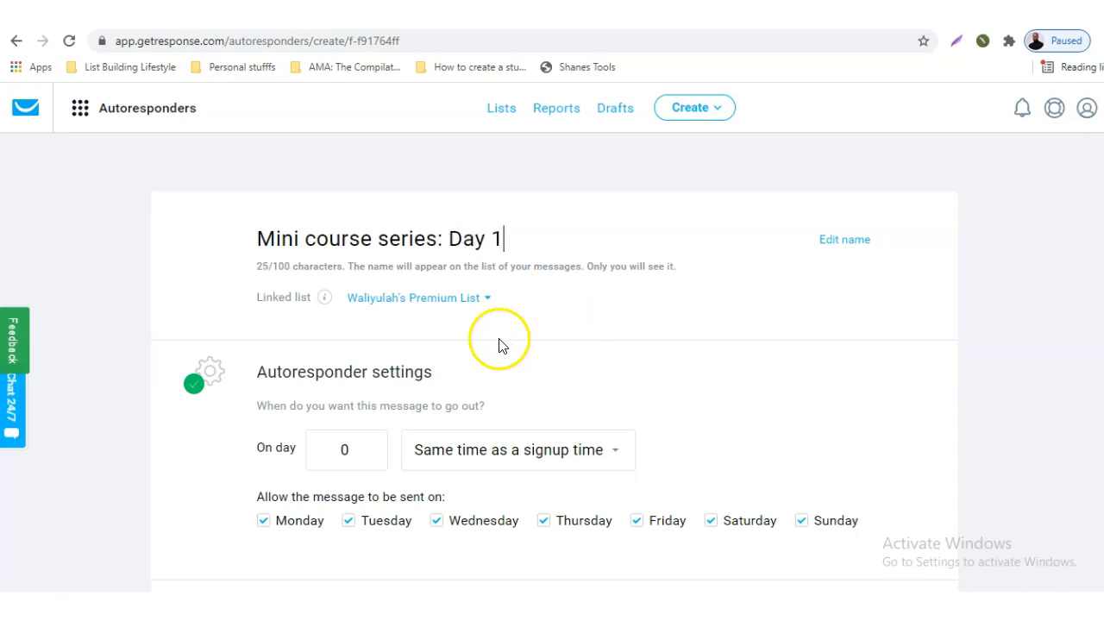
Step: Try higher values for the autoresponder's sending day and set it back to 0
{"action": "scroll", "coordinate": [555, 336], "scroll_direction": "down", "scroll_amount": 2}
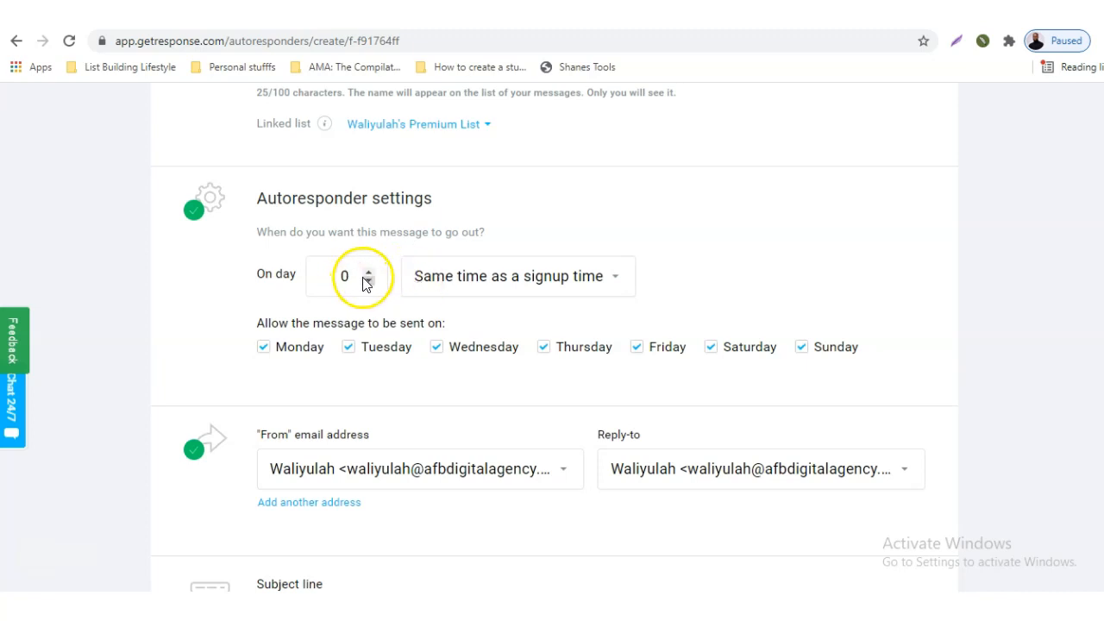
{"action": "left_click", "coordinate": [367, 272]}
{"action": "left_click", "coordinate": [368, 272]}
{"action": "left_click", "coordinate": [368, 272]}
{"action": "left_click", "coordinate": [367, 273]}
{"action": "left_click", "coordinate": [368, 282]}
{"action": "left_click", "coordinate": [368, 282]}
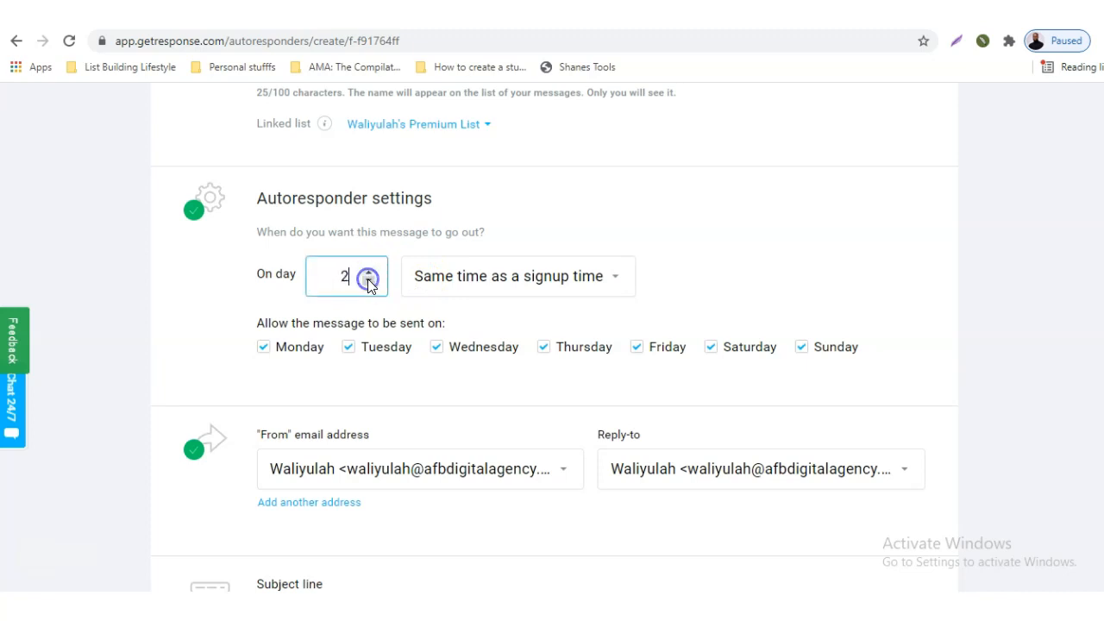
{"action": "left_click", "coordinate": [331, 278]}
{"action": "left_click", "coordinate": [341, 276]}
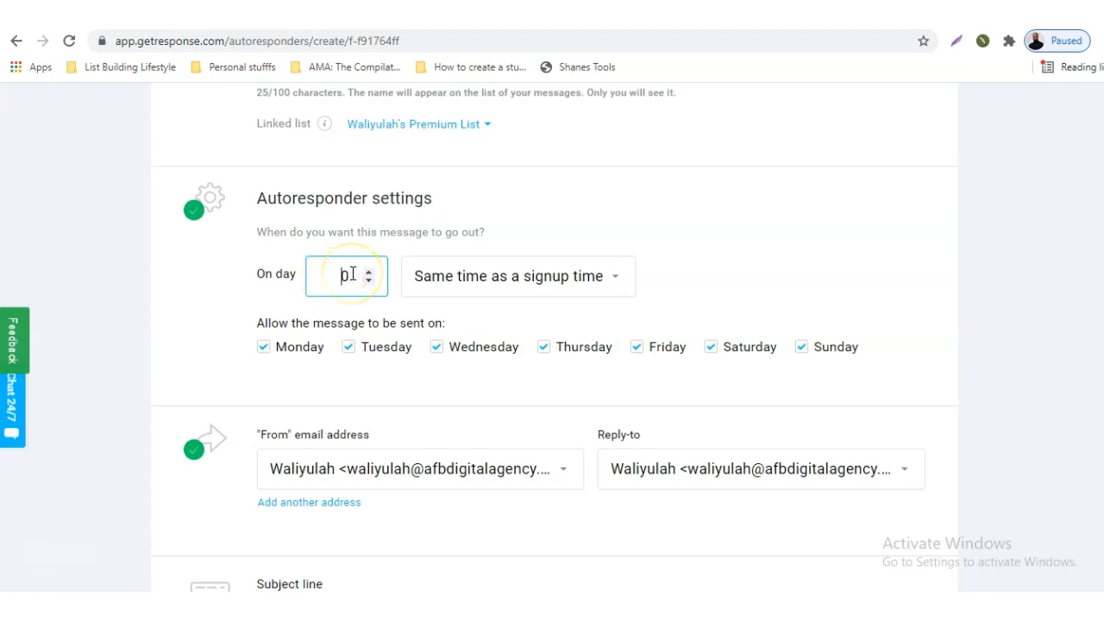
Step: Try a 4-hour sending delay and excluding Sunday, restoring "Same time as a signup time" and Sunday sending
{"action": "left_click", "coordinate": [599, 283]}
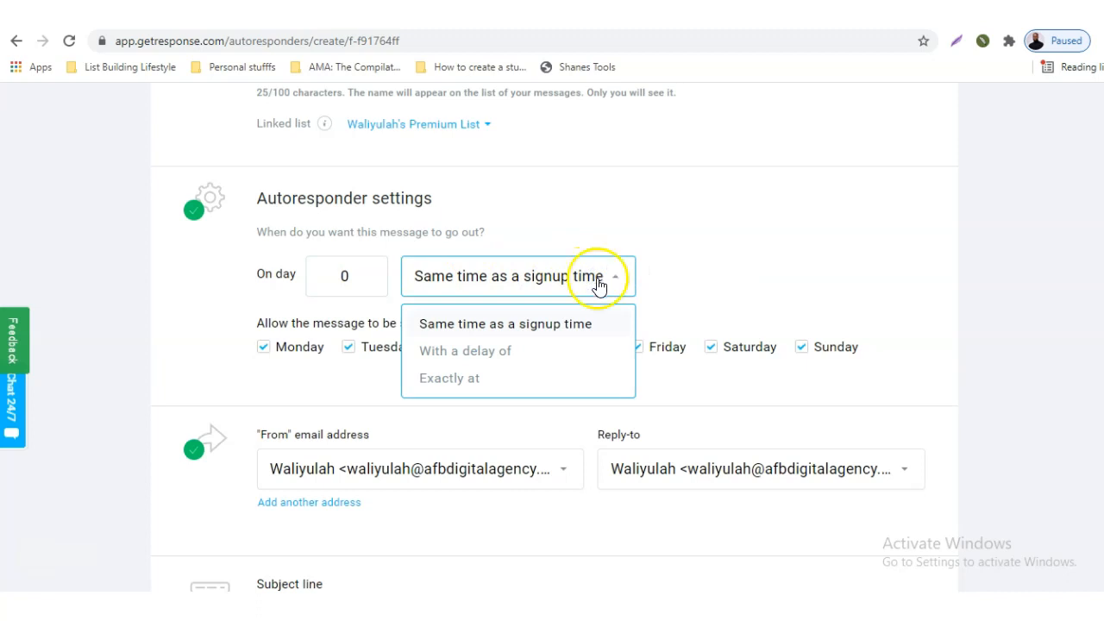
{"action": "left_click", "coordinate": [466, 354]}
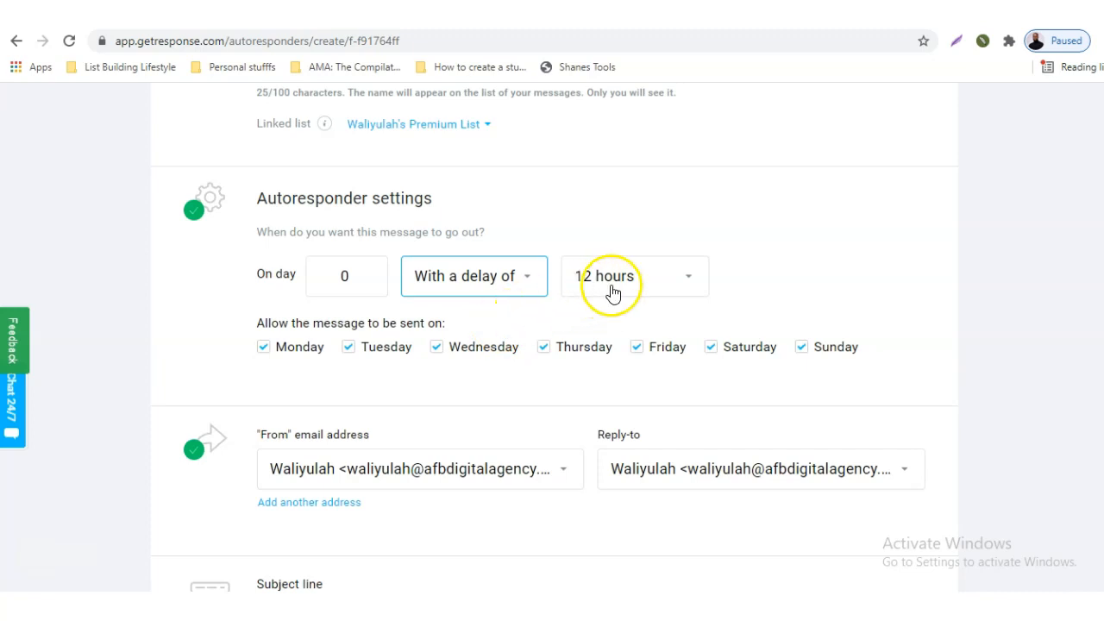
{"action": "left_click", "coordinate": [655, 284]}
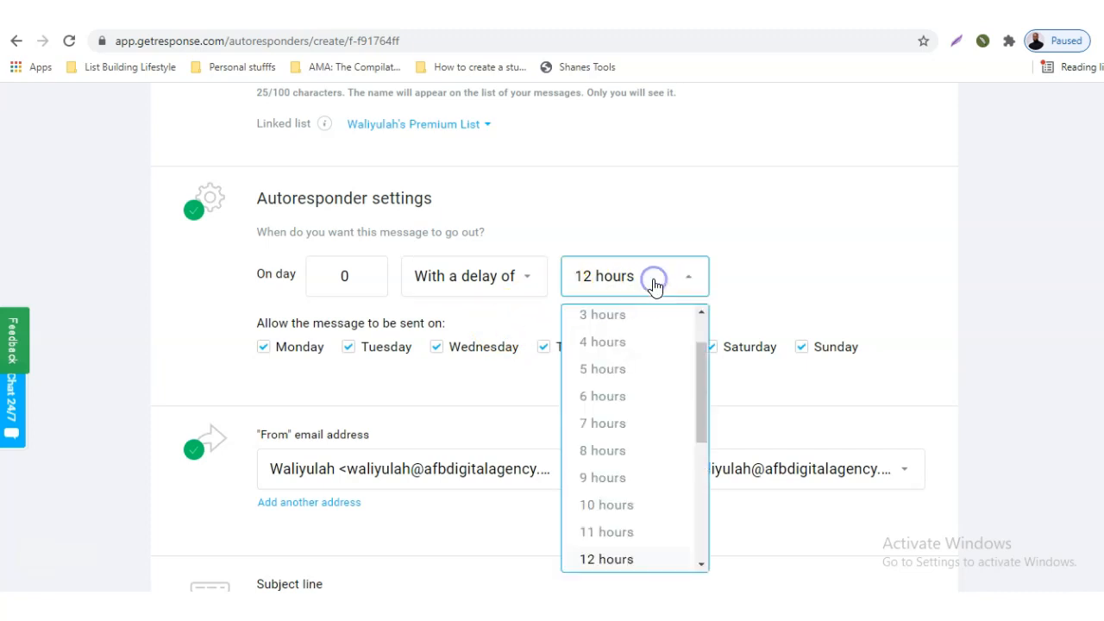
{"action": "left_click", "coordinate": [601, 345]}
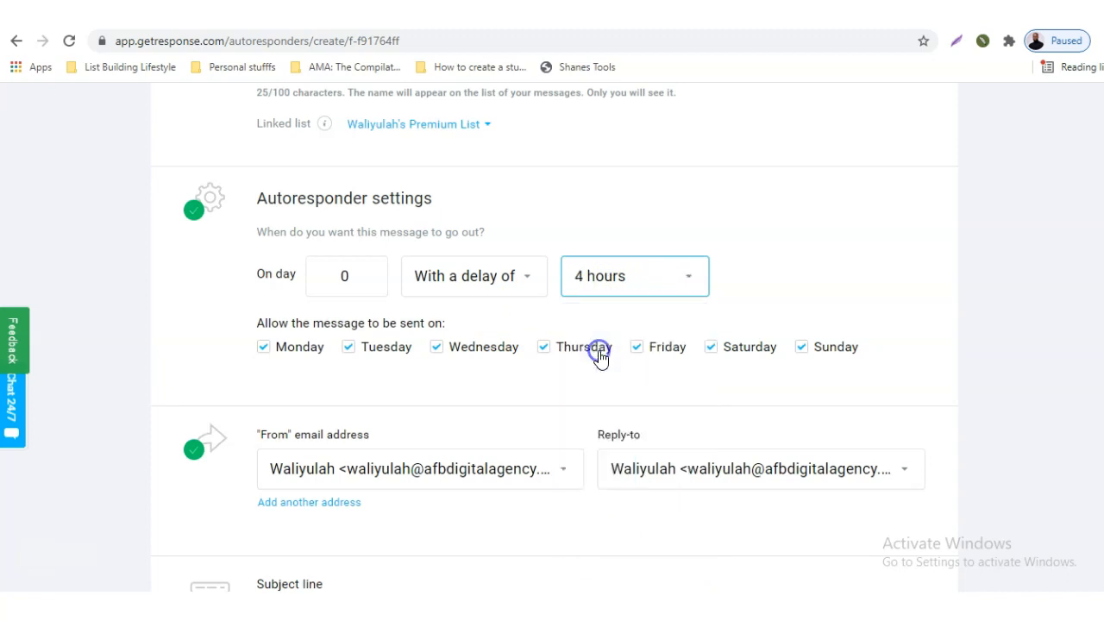
{"action": "left_click", "coordinate": [502, 277]}
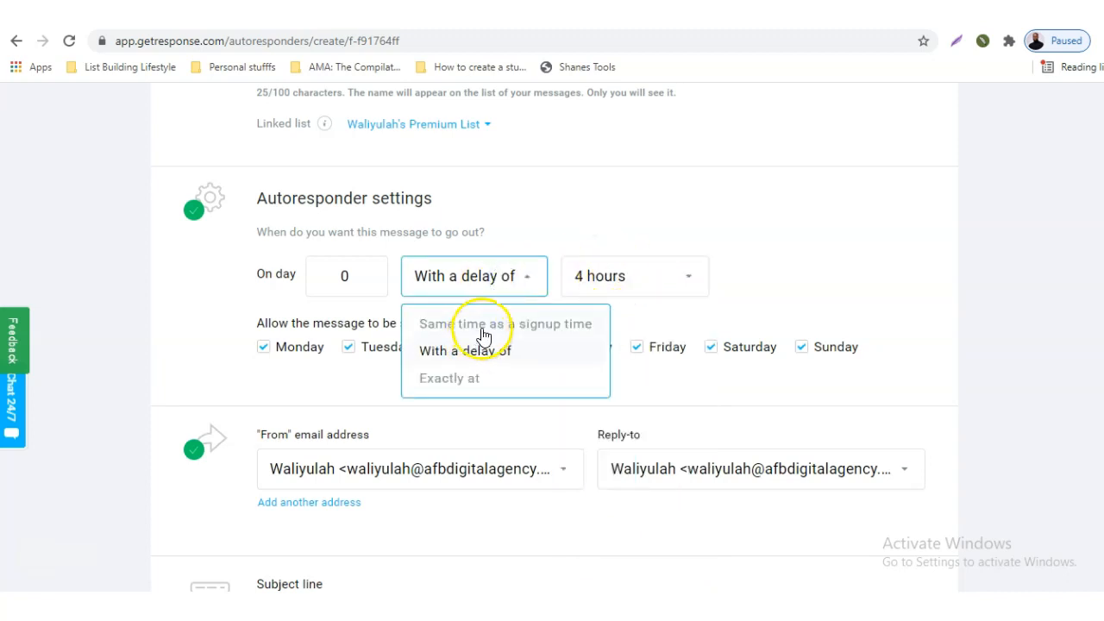
{"action": "left_click", "coordinate": [479, 325]}
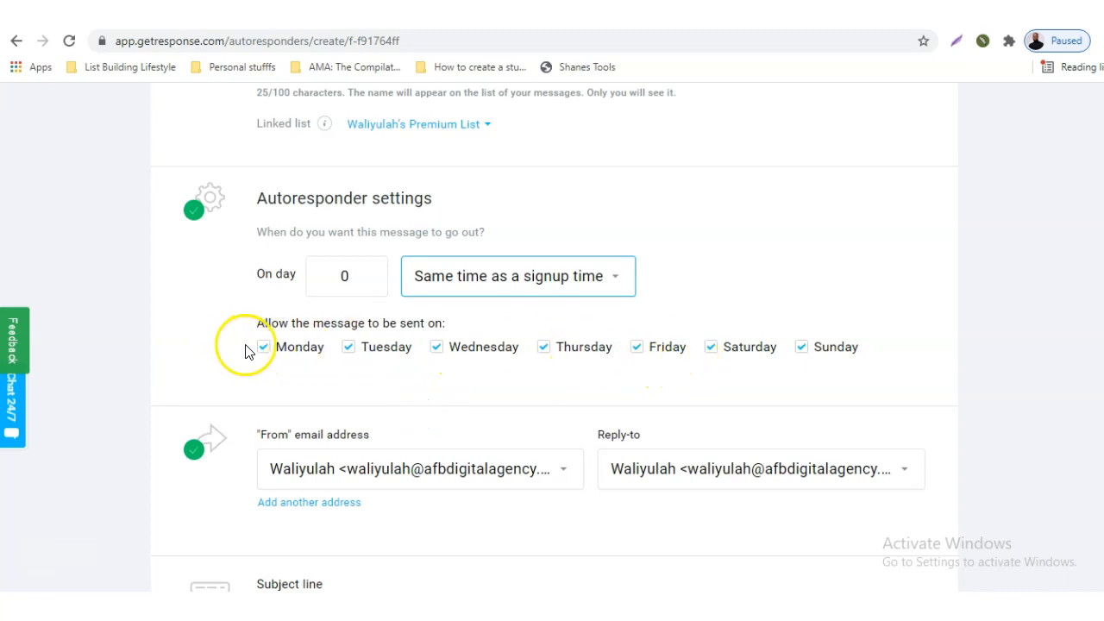
{"action": "left_click", "coordinate": [801, 348]}
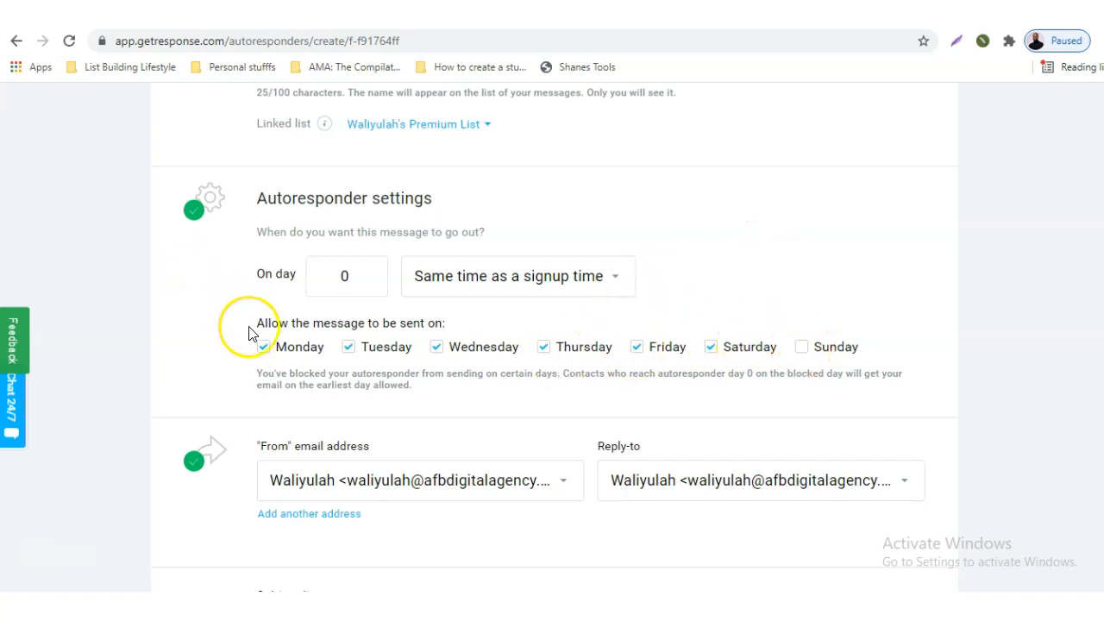
{"action": "left_click", "coordinate": [802, 347]}
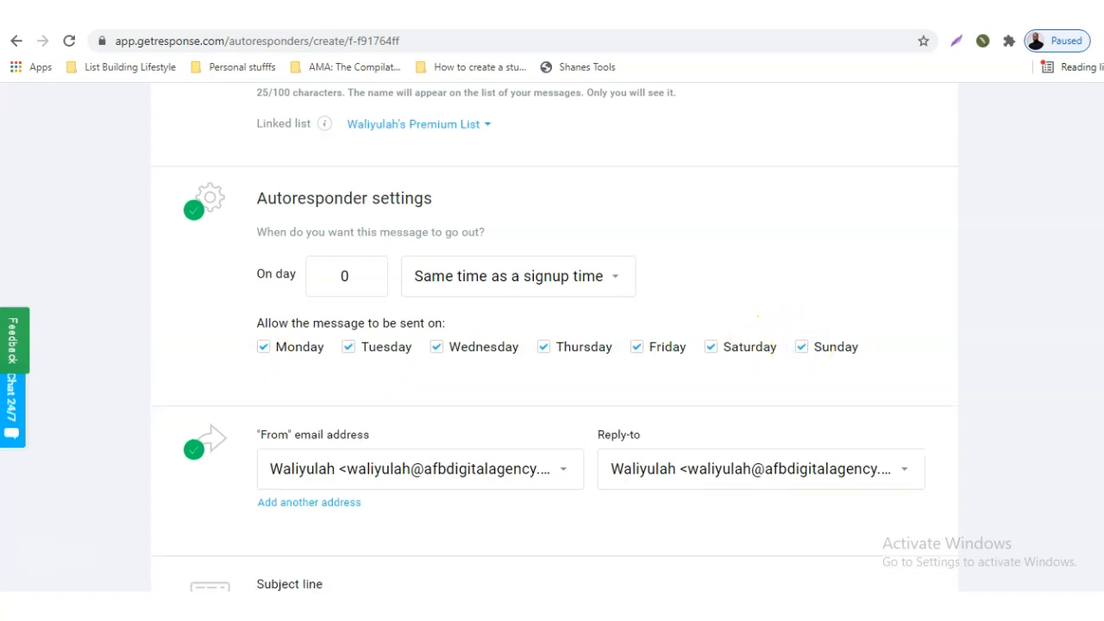
Step: Review the sender addresses available for the autoresponder's "From" email address
{"action": "scroll", "coordinate": [552, 345], "scroll_direction": "down", "scroll_amount": 2}
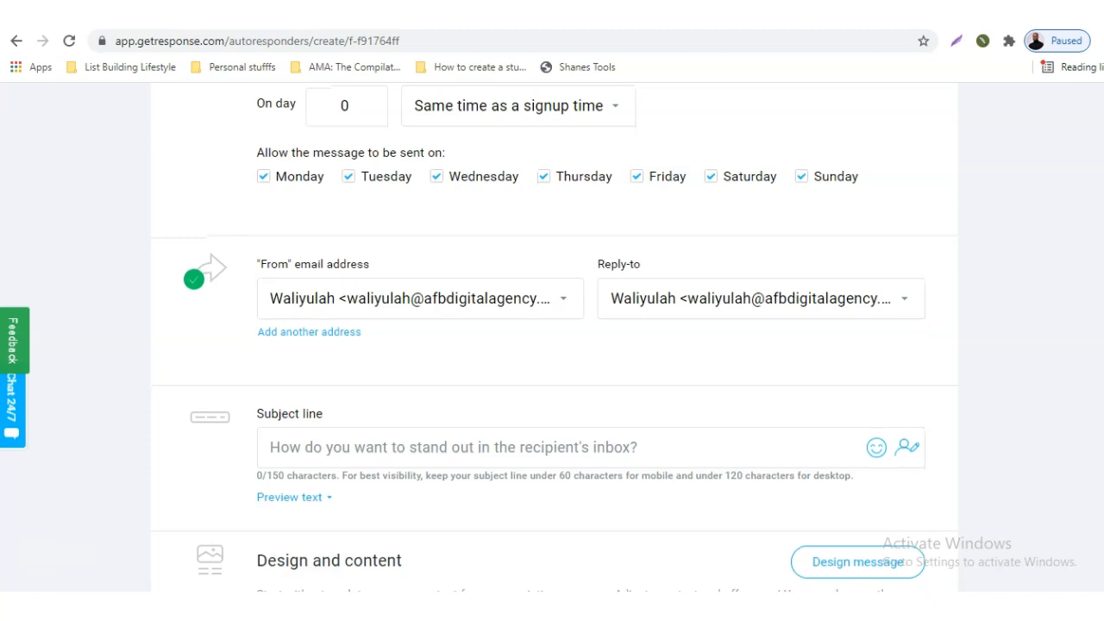
{"action": "scroll", "coordinate": [552, 345], "scroll_direction": "down", "scroll_amount": 1}
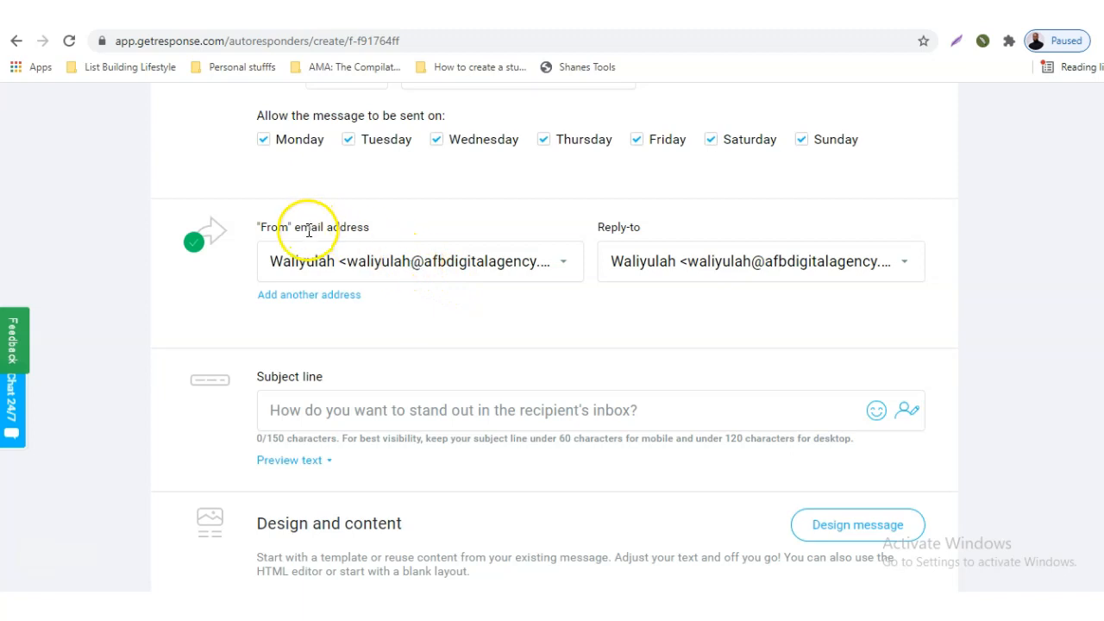
{"action": "left_click", "coordinate": [516, 267]}
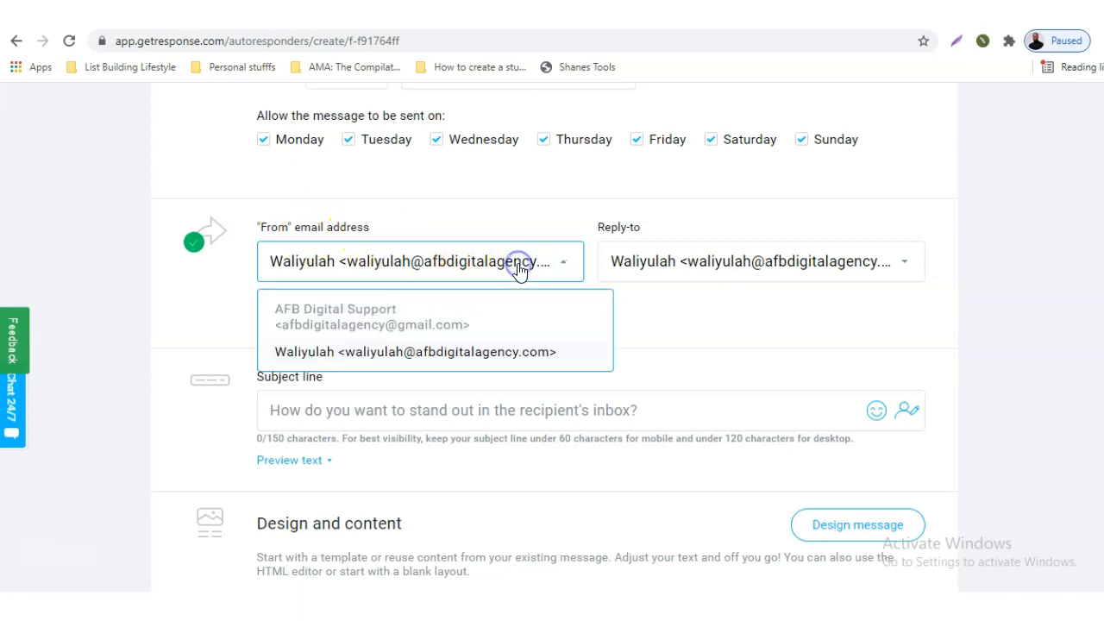
{"action": "left_click", "coordinate": [222, 312]}
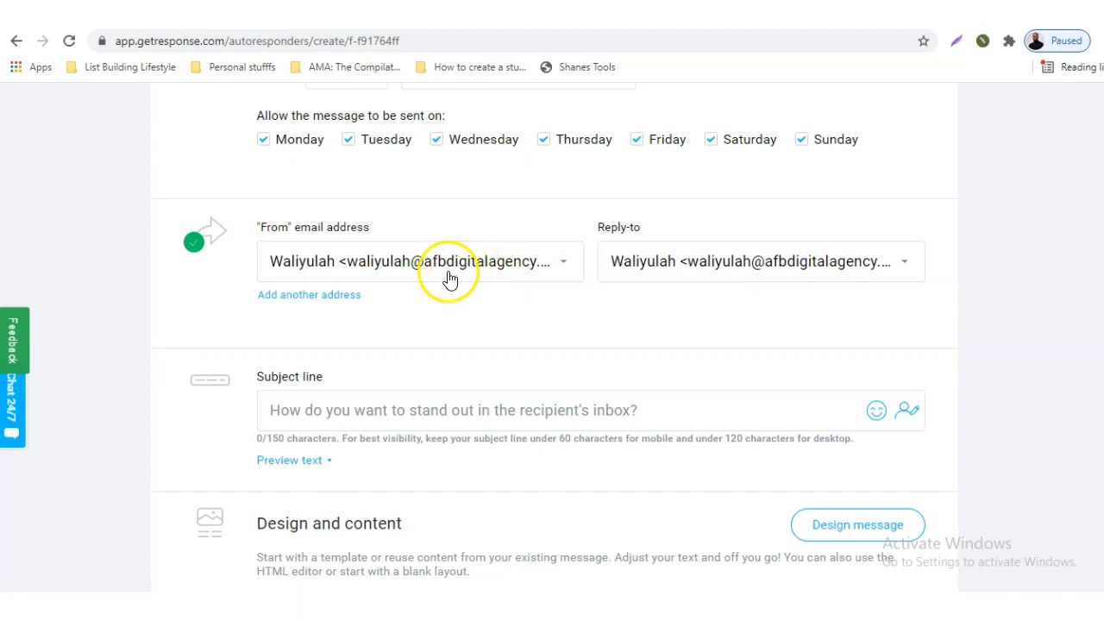
{"action": "left_click", "coordinate": [545, 263]}
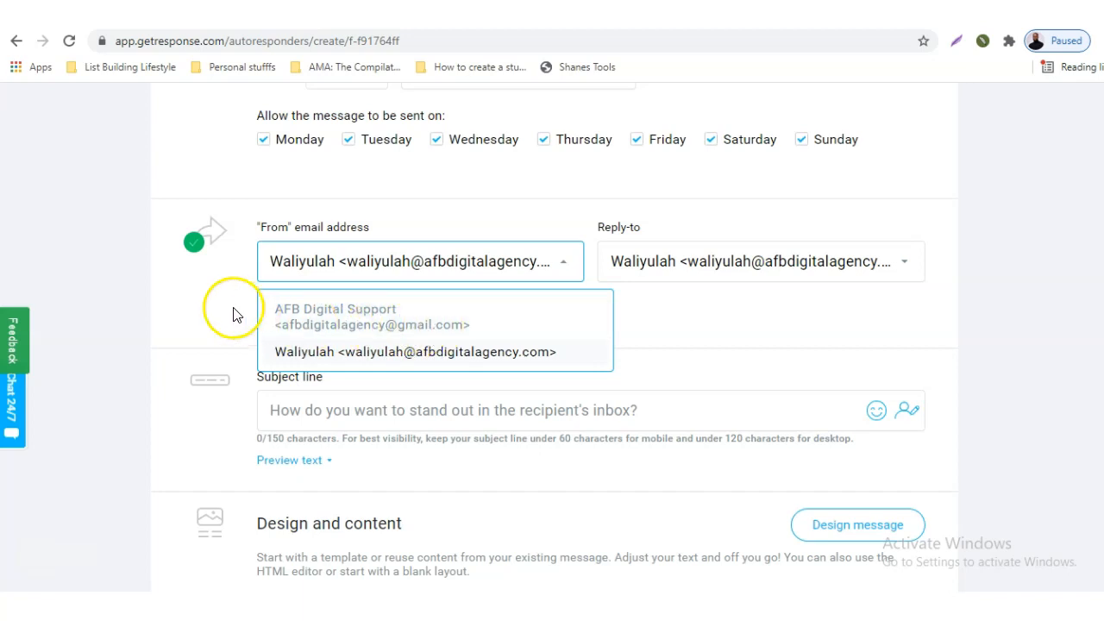
{"action": "left_click", "coordinate": [211, 305]}
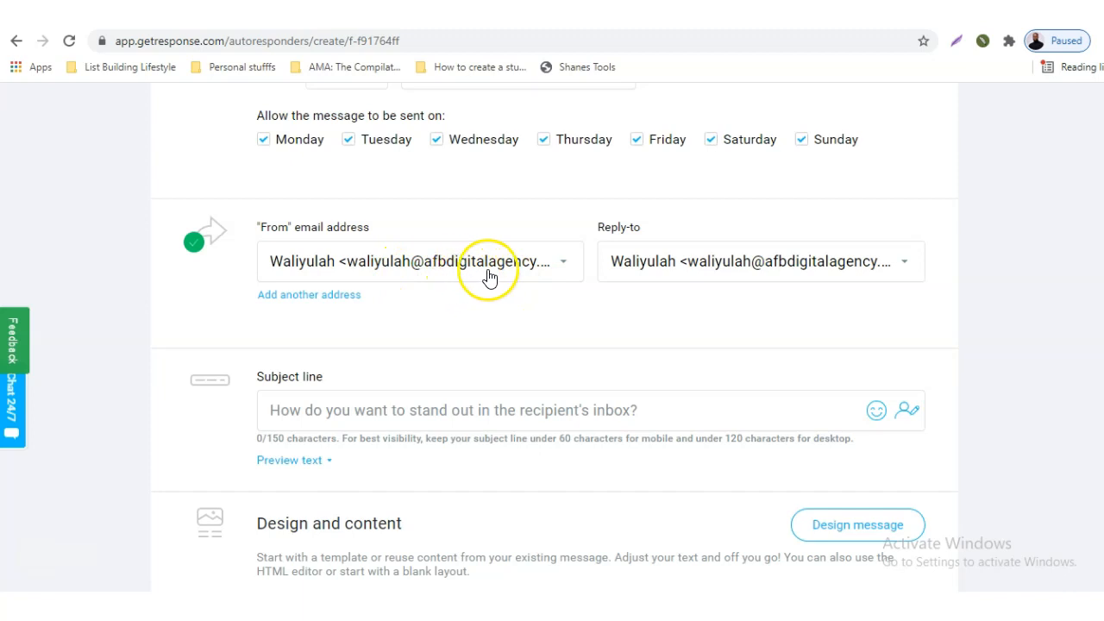
{"action": "left_click", "coordinate": [461, 270]}
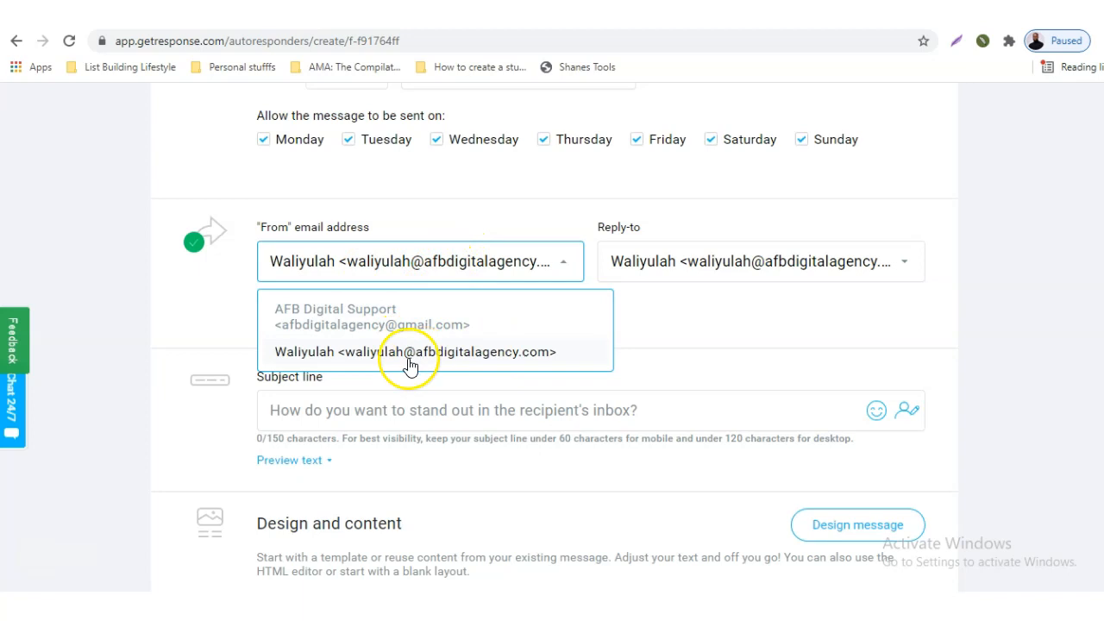
{"action": "left_click", "coordinate": [730, 308]}
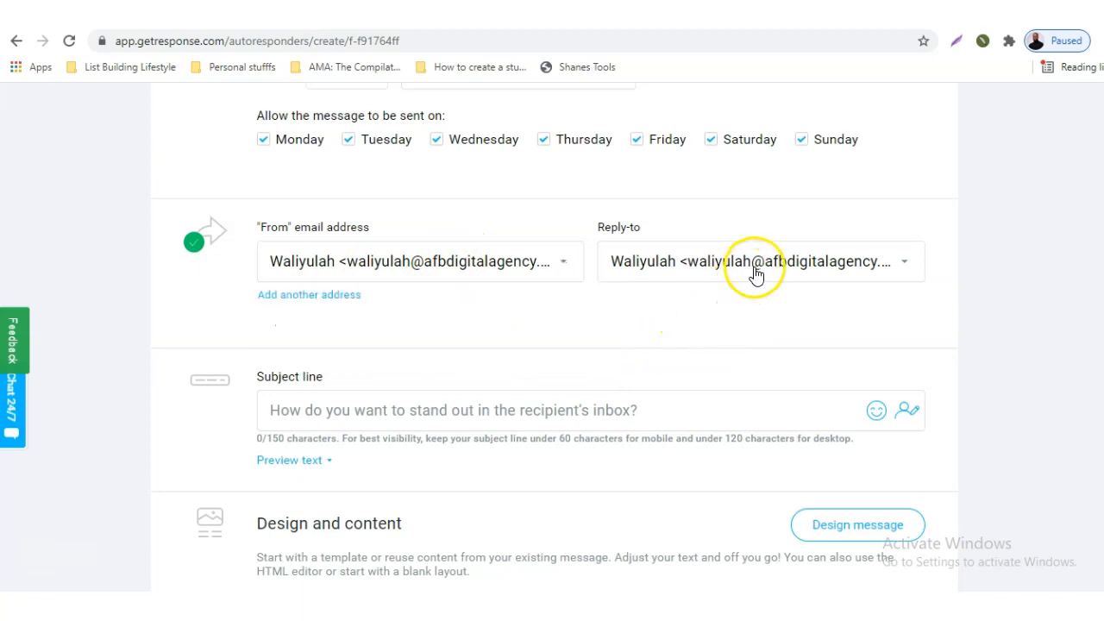
Step: Set the autoresponder's reply-to address to the AFB Digital Support entry
{"action": "left_click", "coordinate": [755, 270]}
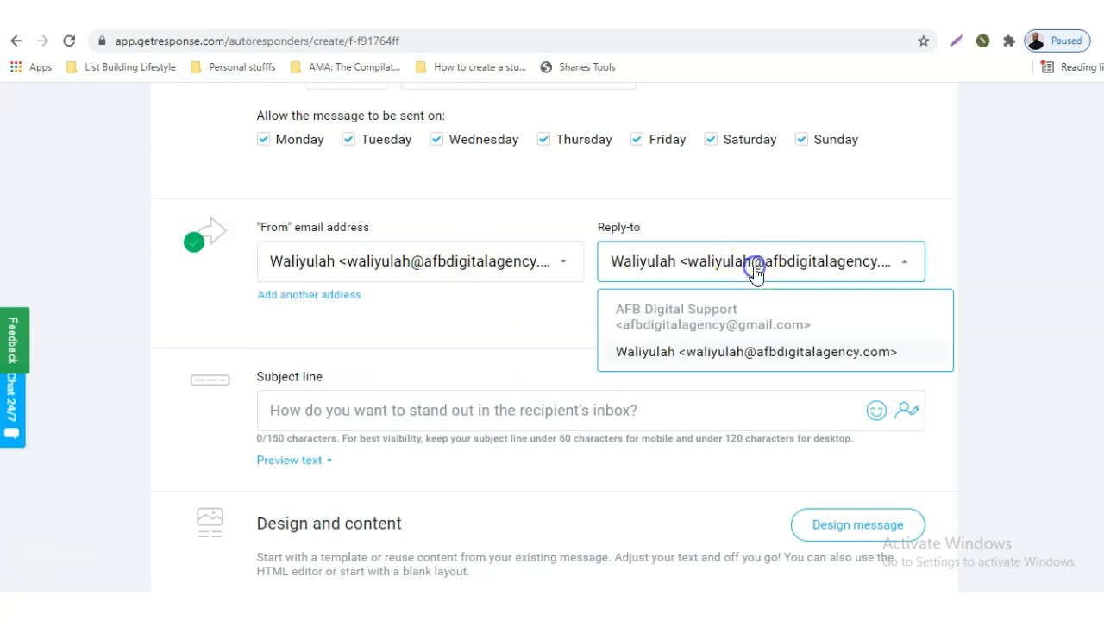
{"action": "left_click", "coordinate": [690, 330]}
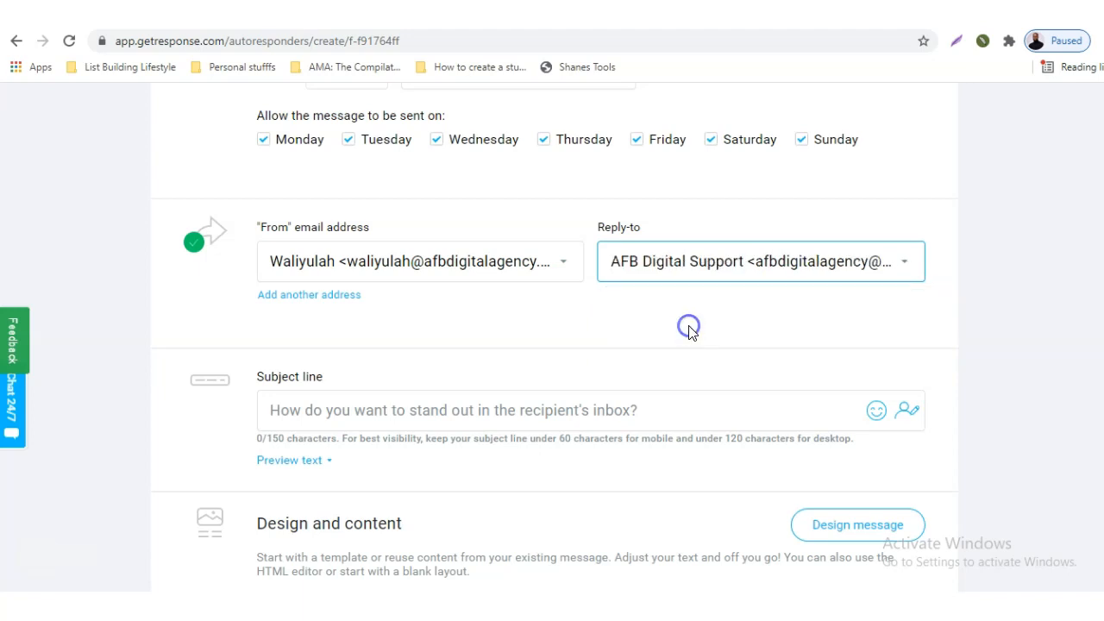
{"action": "left_click", "coordinate": [805, 272]}
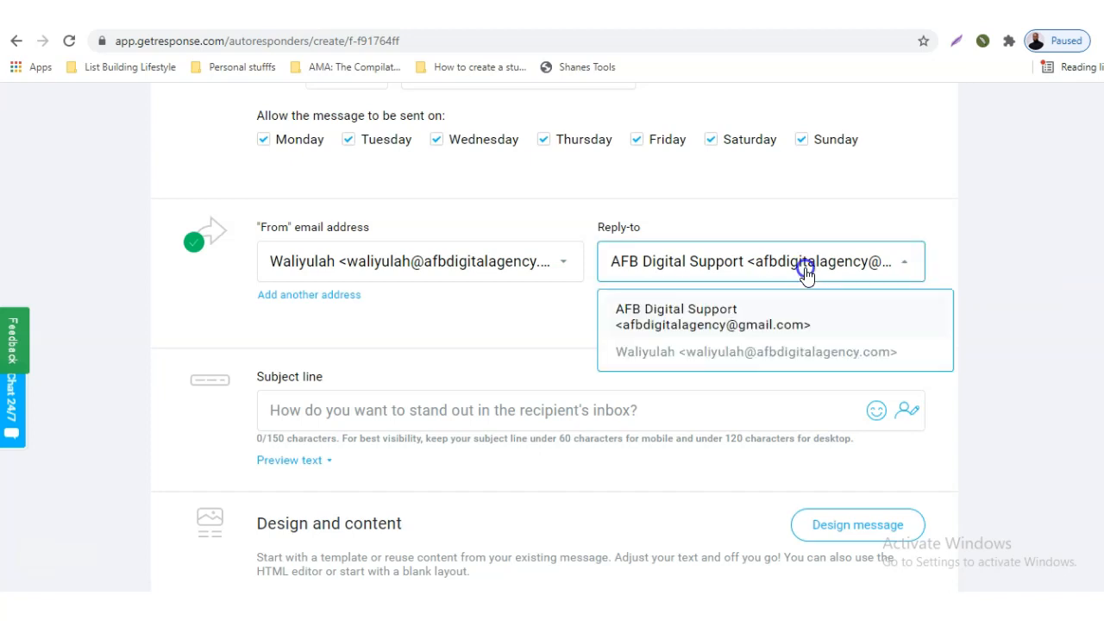
{"action": "left_click", "coordinate": [717, 314]}
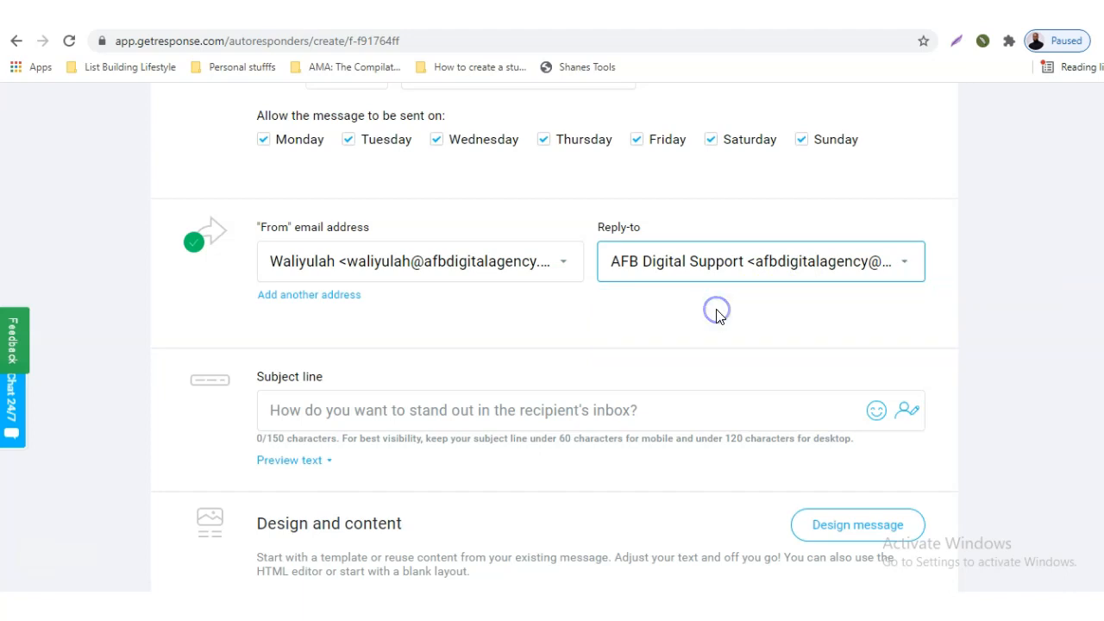
{"action": "left_click", "coordinate": [838, 271]}
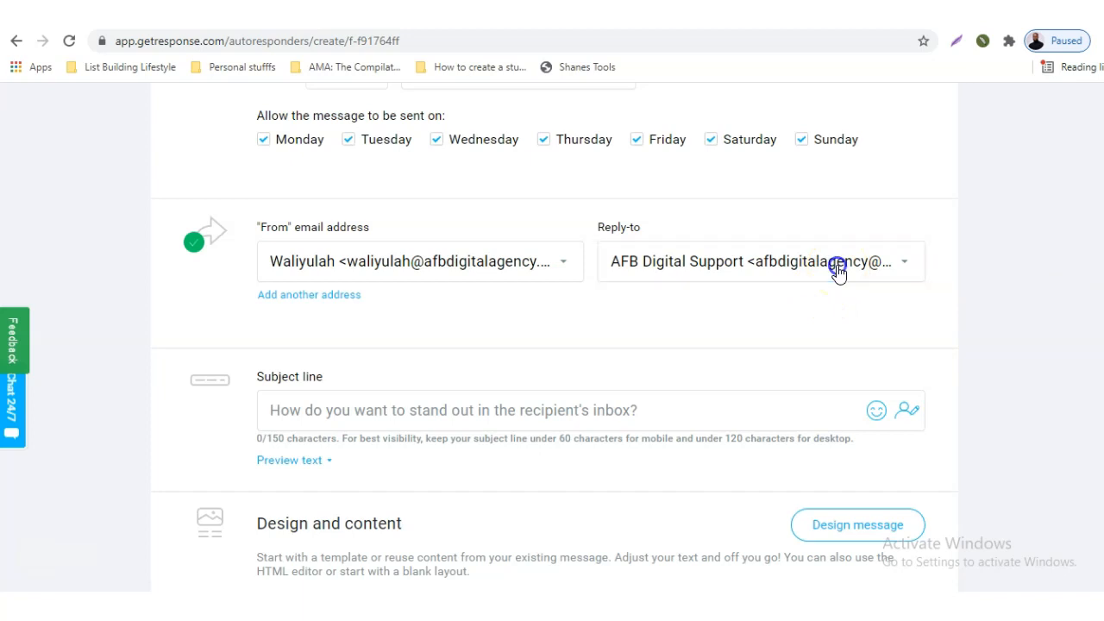
Step: Set the autoresponder's reply-to address to the same sender as the "From" email address
{"action": "left_click", "coordinate": [716, 354]}
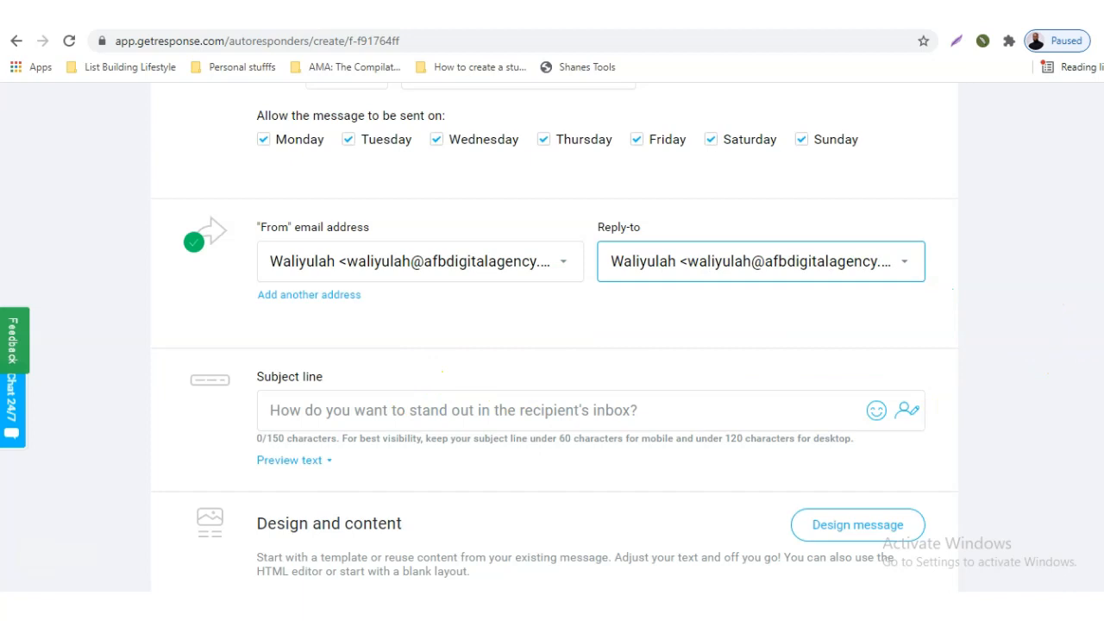
{"action": "scroll", "coordinate": [442, 371], "scroll_direction": "down", "scroll_amount": 2}
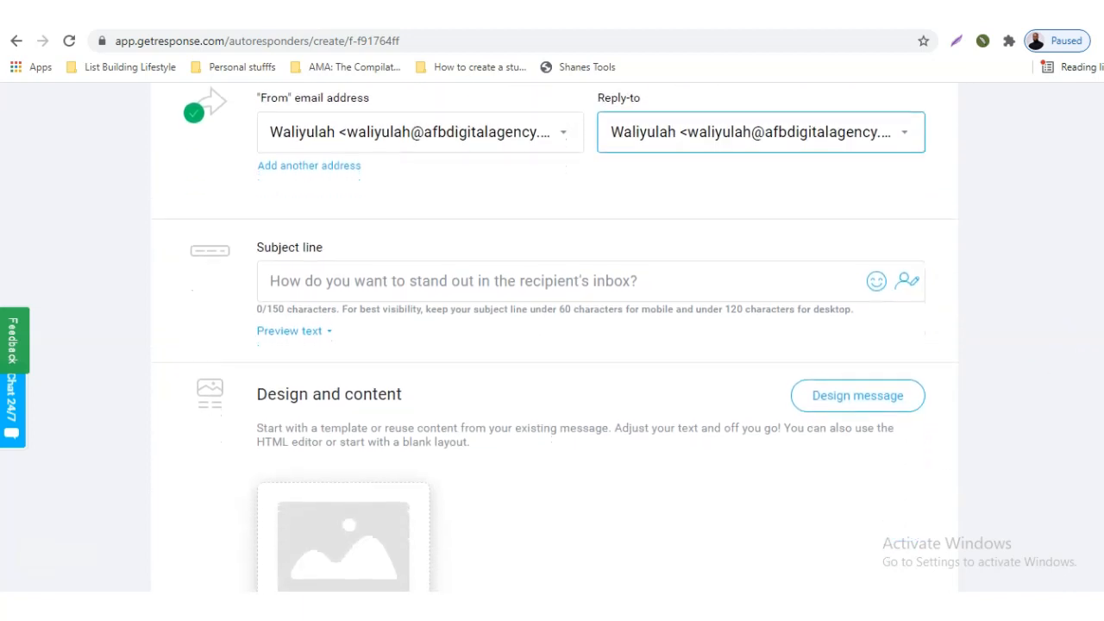
{"action": "scroll", "coordinate": [554, 339], "scroll_direction": "up", "scroll_amount": 1}
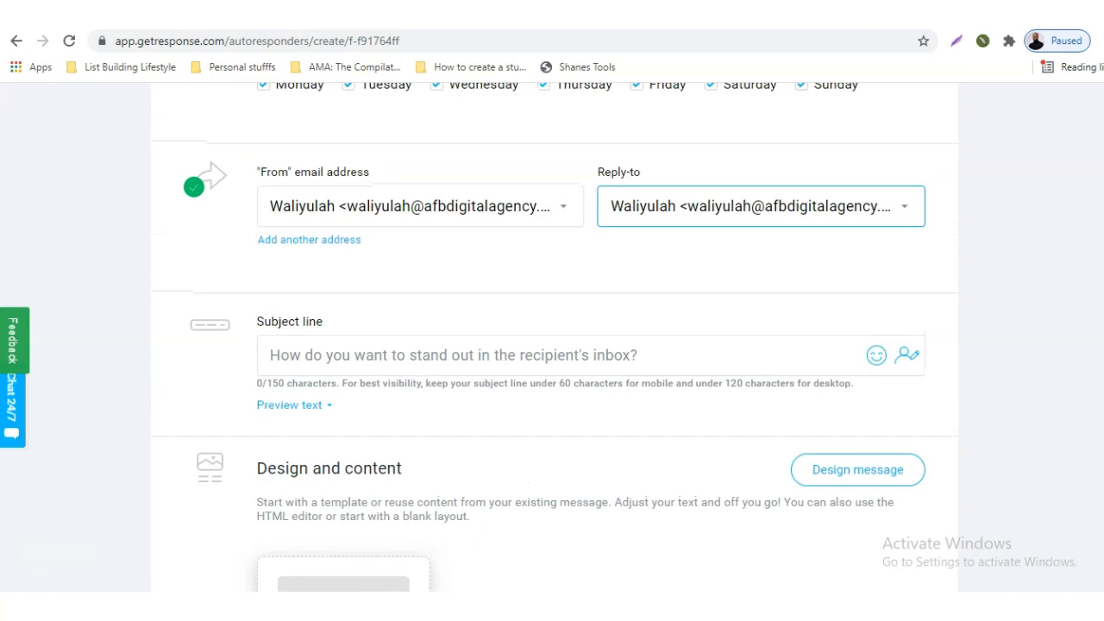
Step: Enter "here it is, at last" as the autoresponder's subject line
{"action": "left_click", "coordinate": [537, 355]}
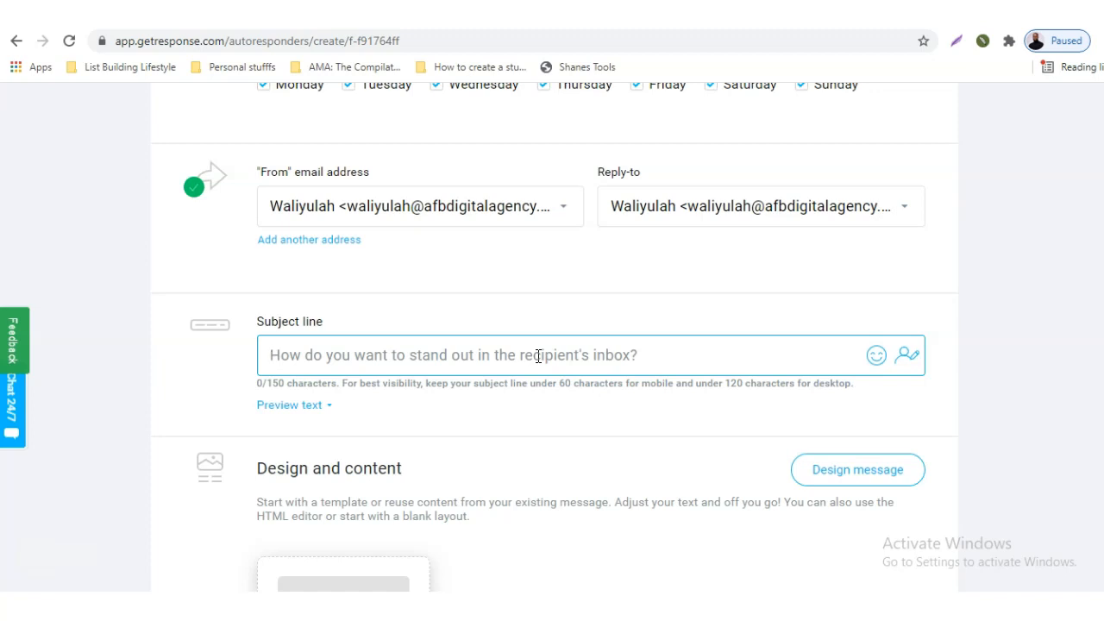
{"action": "type", "text": "here i"}
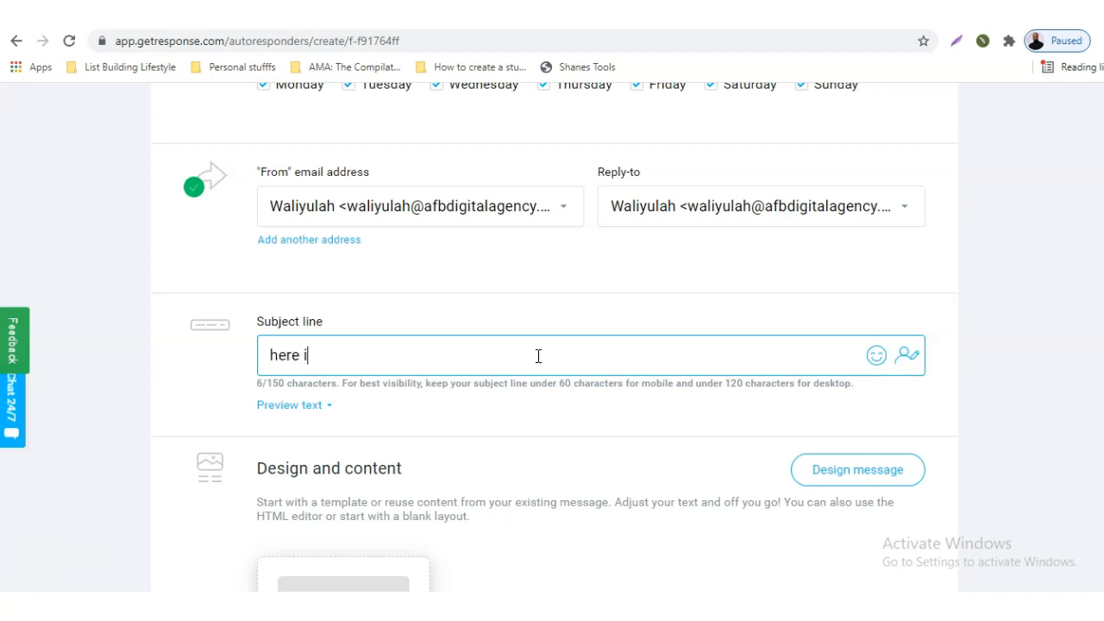
{"action": "type", "text": "t is, at al"}
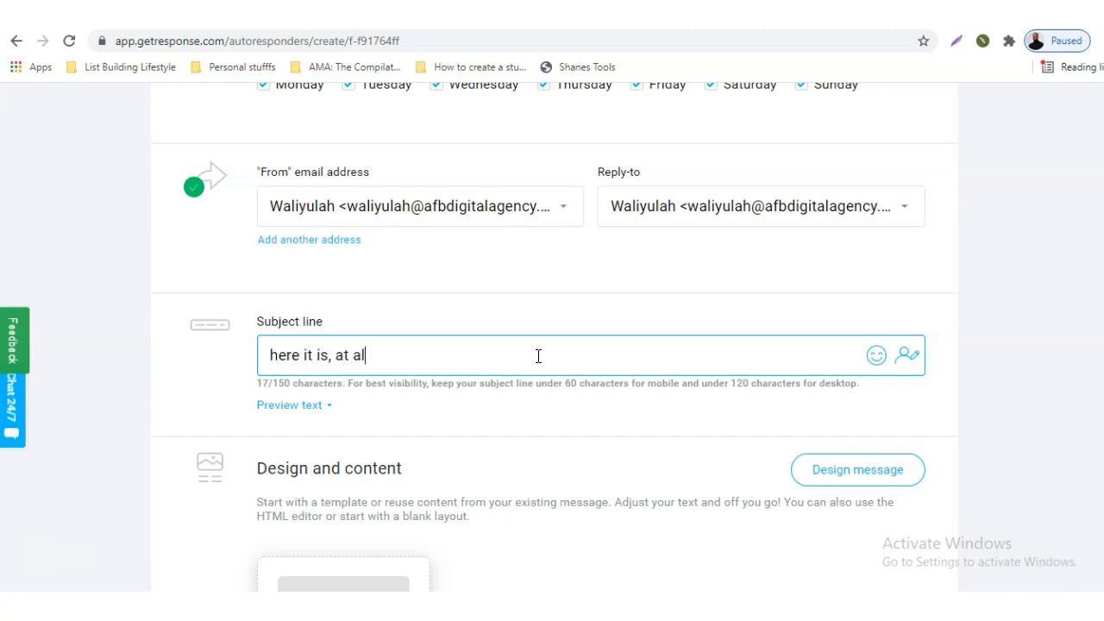
{"action": "key", "text": "BackSpace"}
{"action": "key", "text": "BackSpace"}
{"action": "type", "text": "last"}
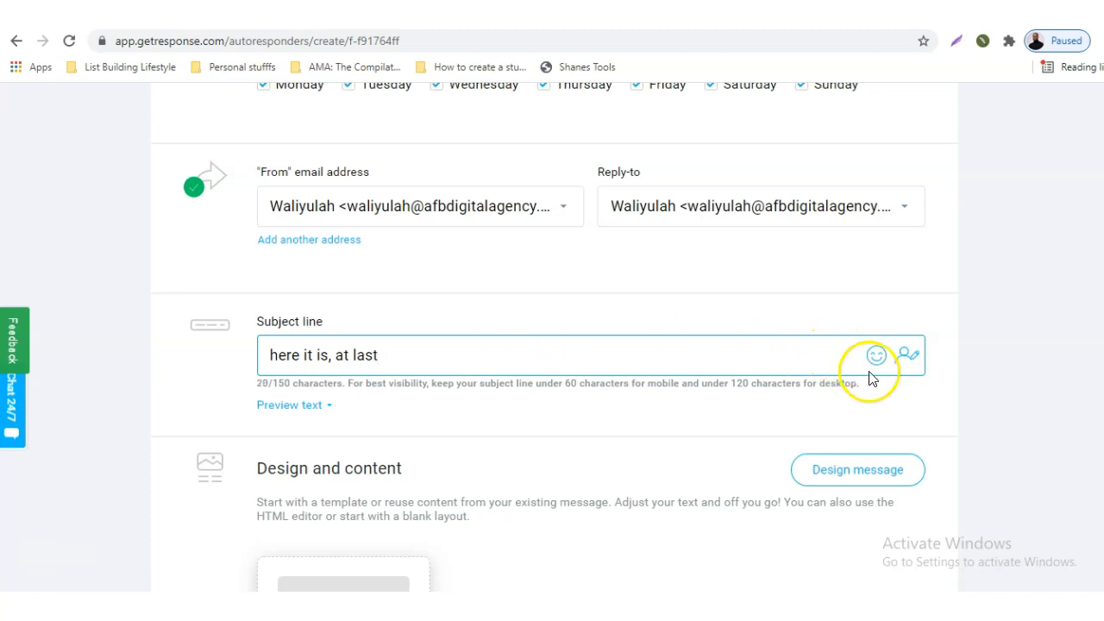
Step: Append the [[name]] contact data field to the subject line, separated from the text by a space
{"action": "left_click", "coordinate": [906, 356]}
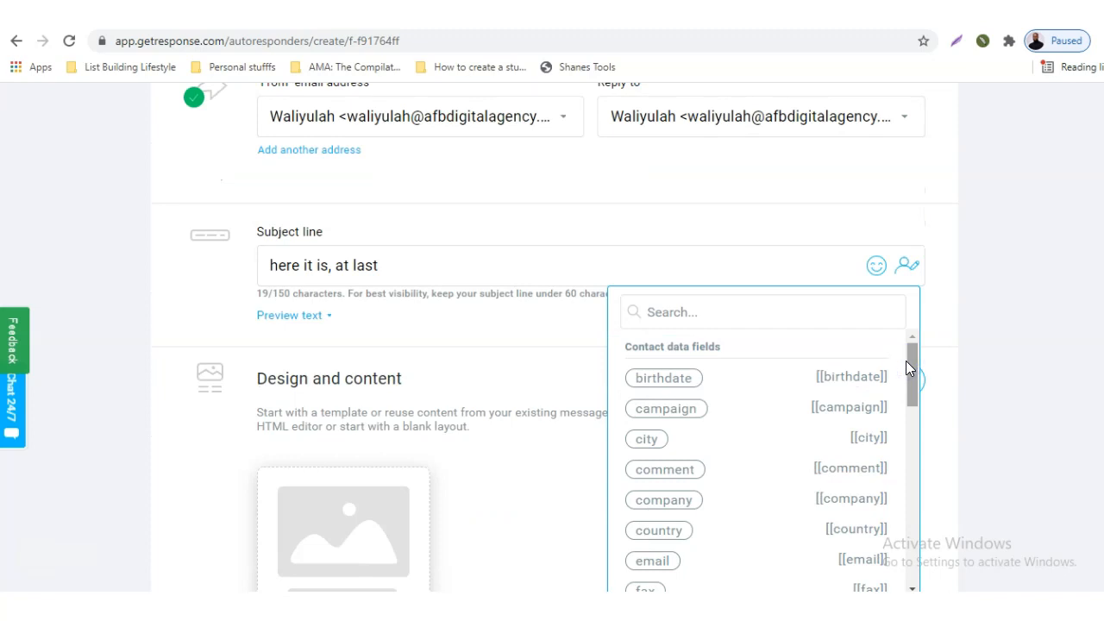
{"action": "left_click_drag", "start_coordinate": [914, 363], "coordinate": [913, 459]}
{"action": "left_click_drag", "start_coordinate": [912, 460], "coordinate": [911, 500]}
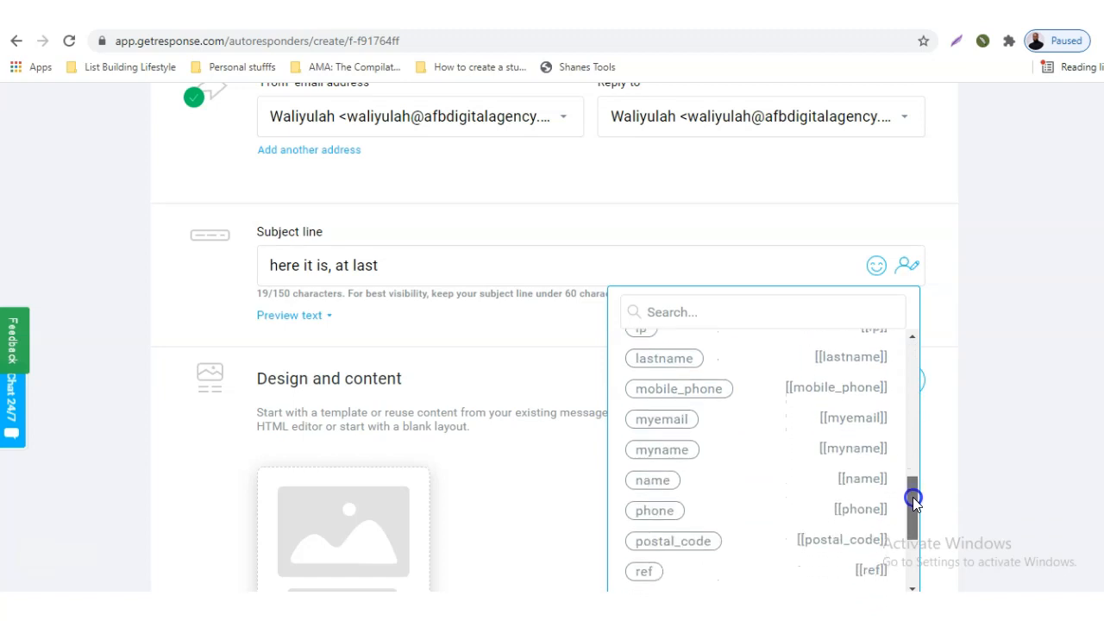
{"action": "left_click", "coordinate": [669, 485]}
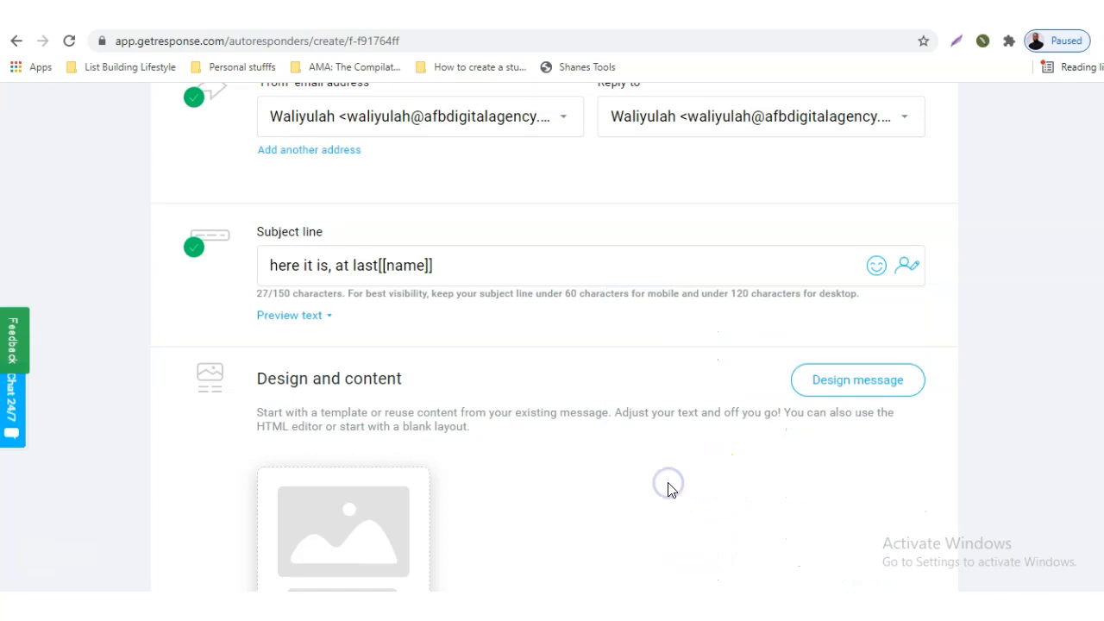
{"action": "left_click", "coordinate": [378, 265]}
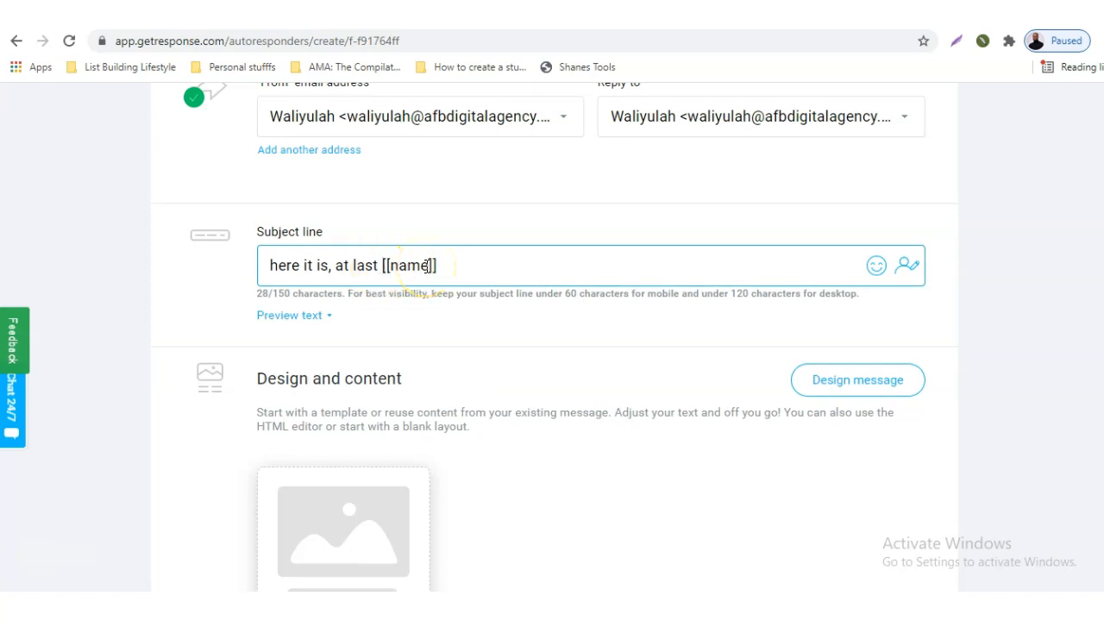
{"action": "left_click", "coordinate": [391, 265]}
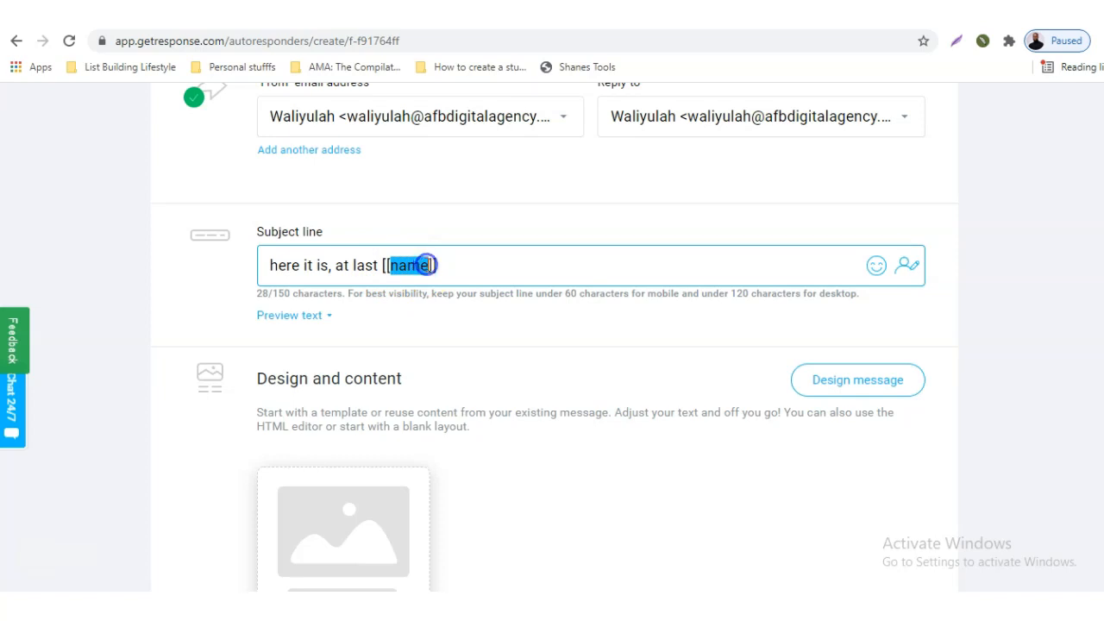
{"action": "left_click", "coordinate": [430, 302]}
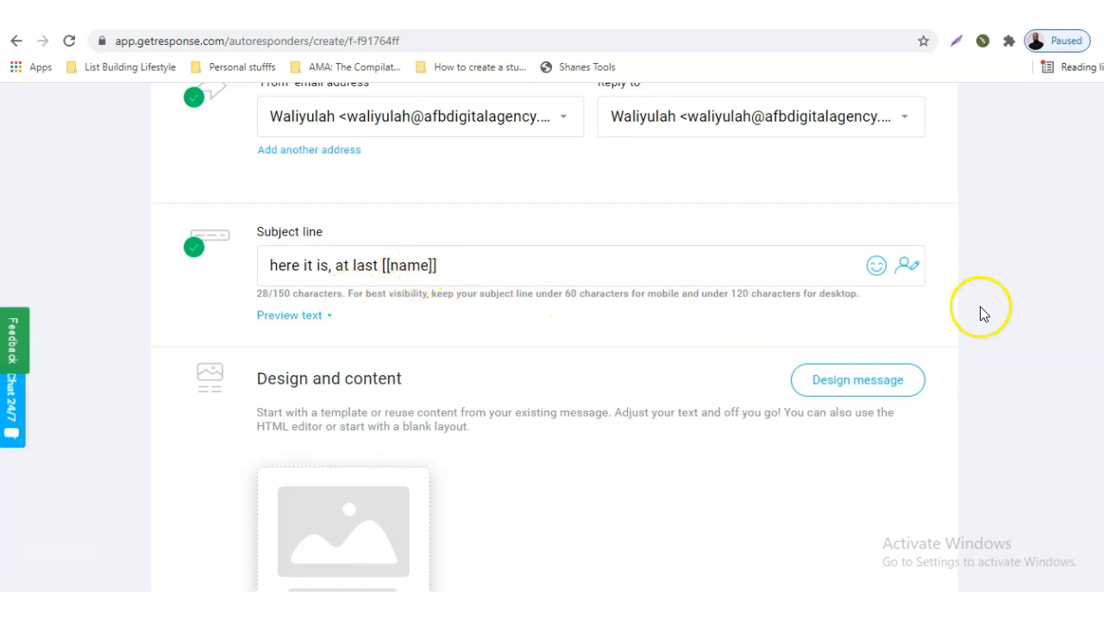
Step: Open the message design options for the autoresponder and browse the predesigned templates
{"action": "scroll", "coordinate": [555, 337], "scroll_direction": "down", "scroll_amount": 2}
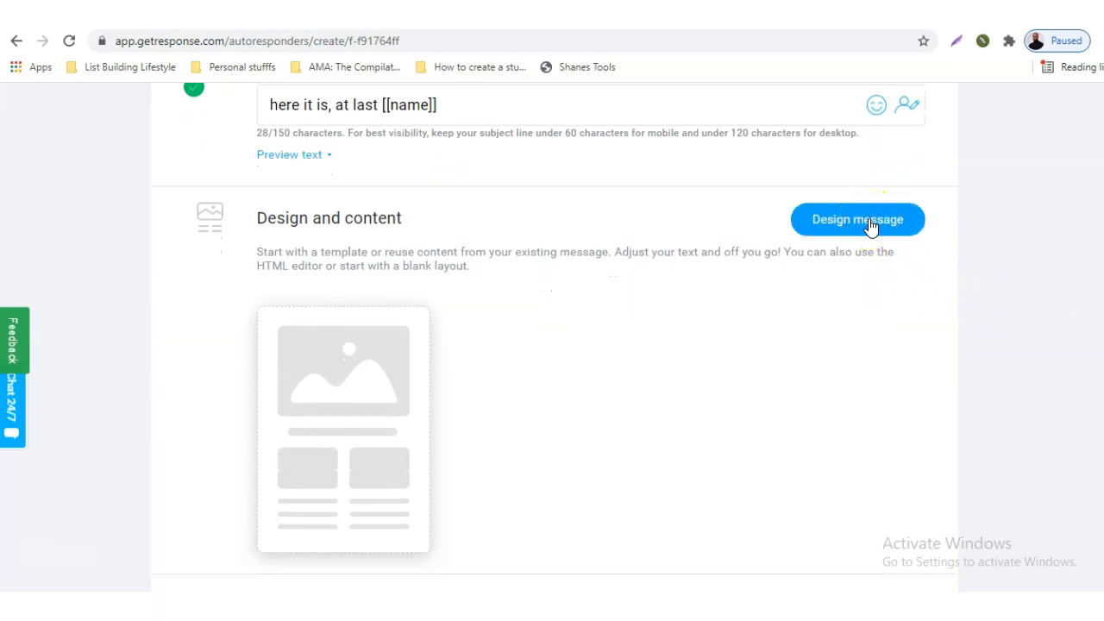
{"action": "left_click", "coordinate": [869, 221]}
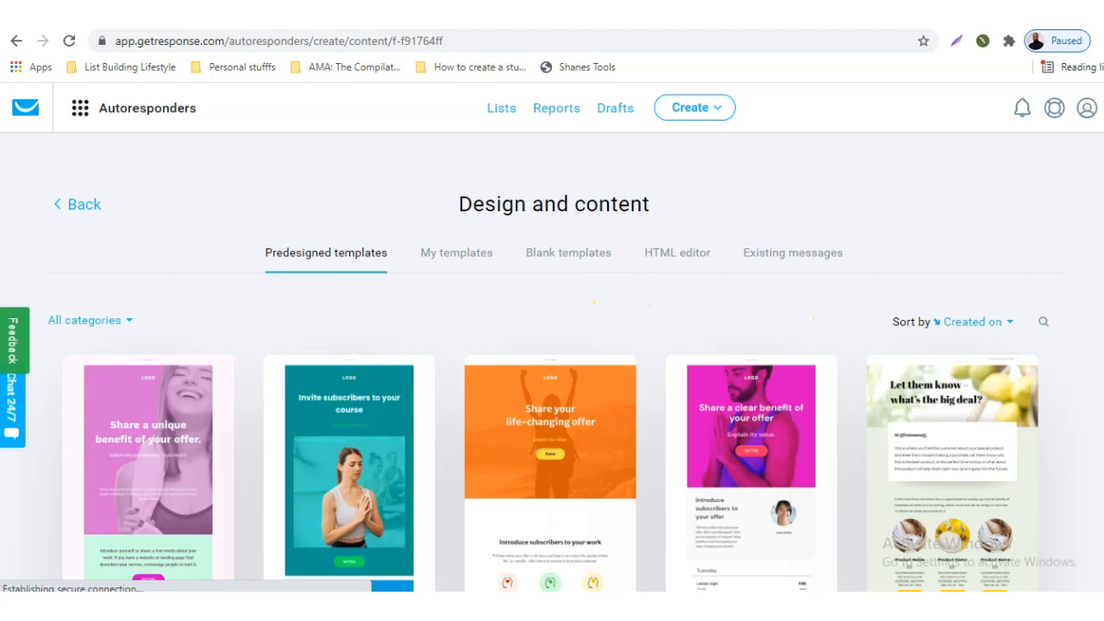
{"action": "scroll", "coordinate": [552, 336], "scroll_direction": "down", "scroll_amount": 8}
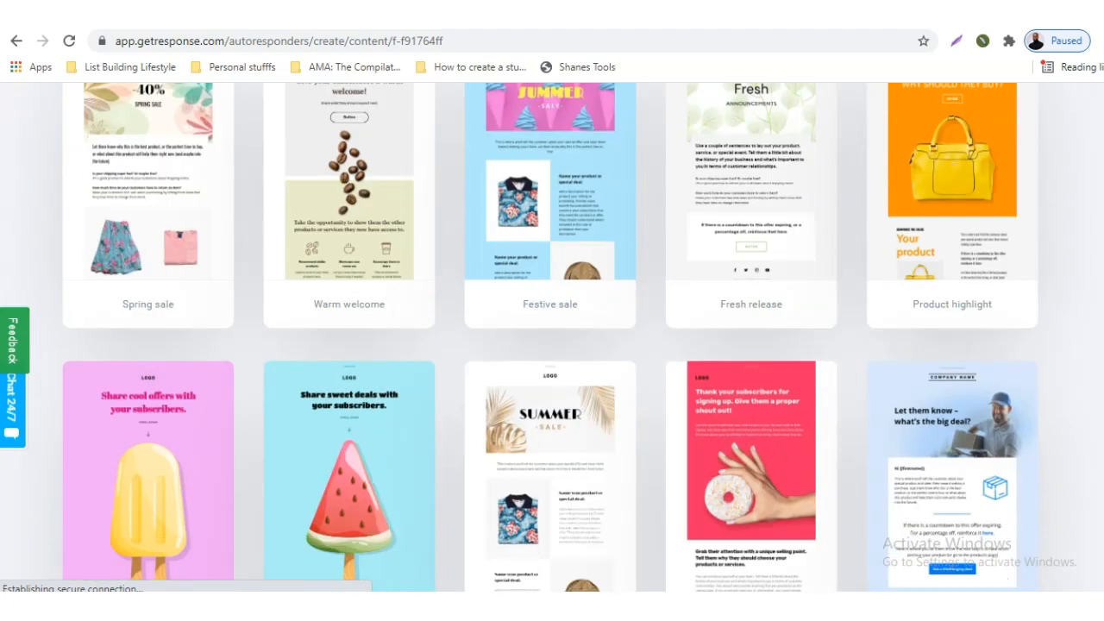
{"action": "scroll", "coordinate": [552, 336], "scroll_direction": "down", "scroll_amount": 5}
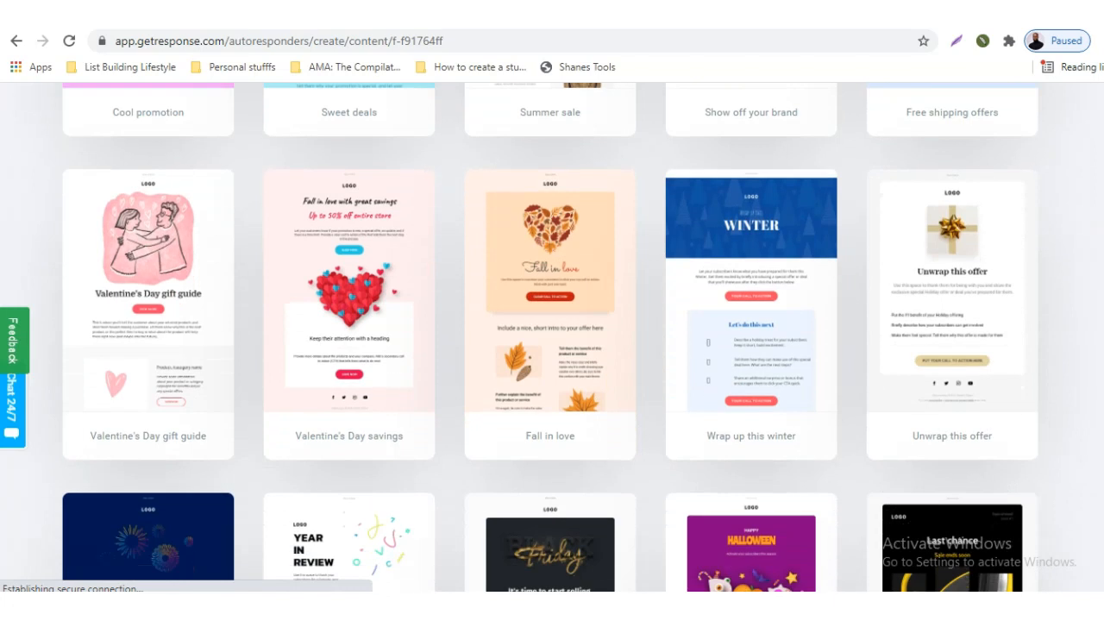
{"action": "scroll", "coordinate": [552, 336], "scroll_direction": "down", "scroll_amount": 4}
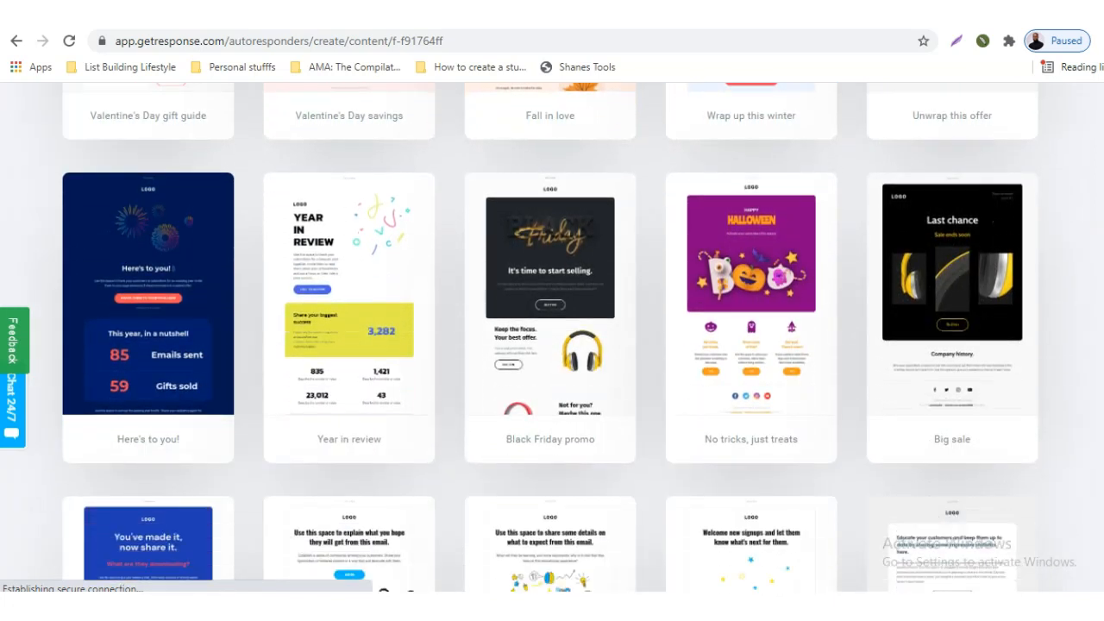
{"action": "scroll", "coordinate": [760, 253], "scroll_direction": "down", "scroll_amount": 14}
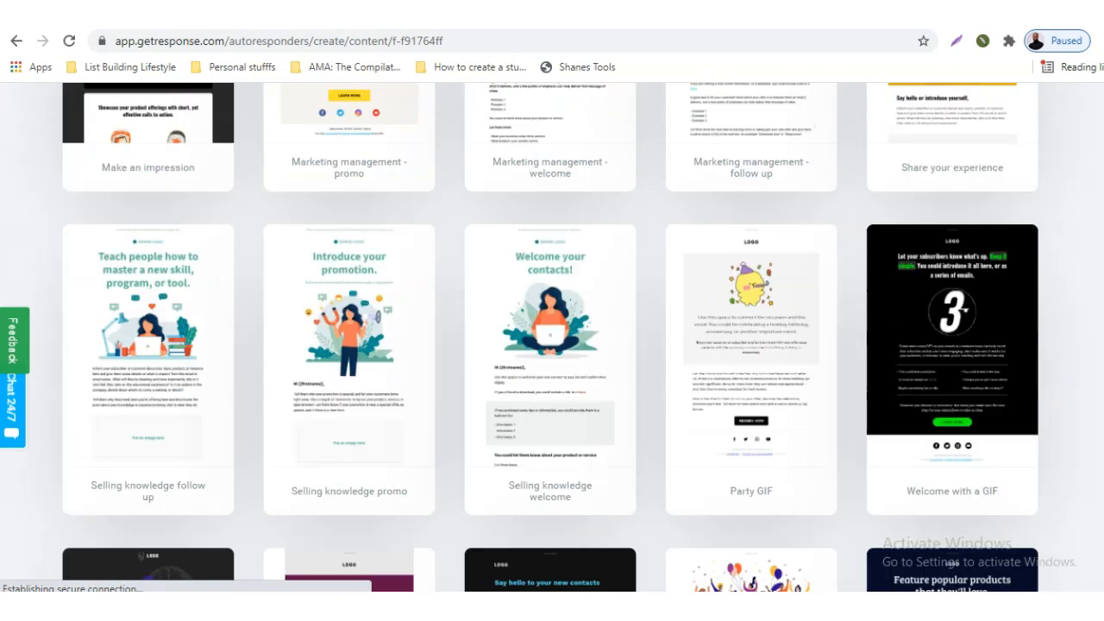
{"action": "scroll", "coordinate": [552, 336], "scroll_direction": "down", "scroll_amount": 15}
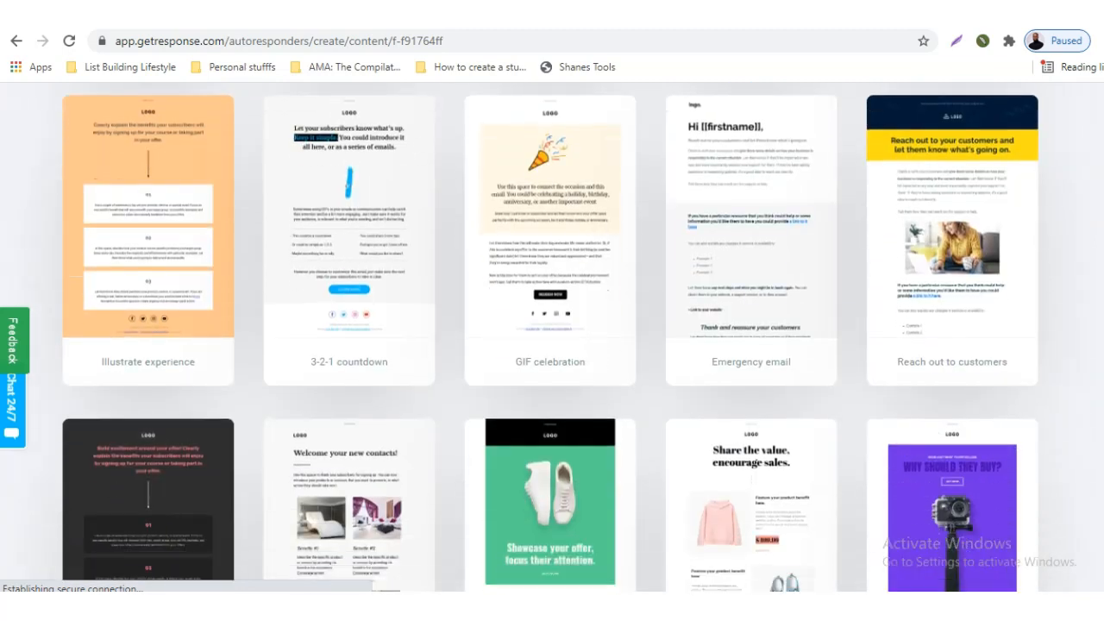
{"action": "scroll", "coordinate": [650, 167], "scroll_direction": "up", "scroll_amount": 20}
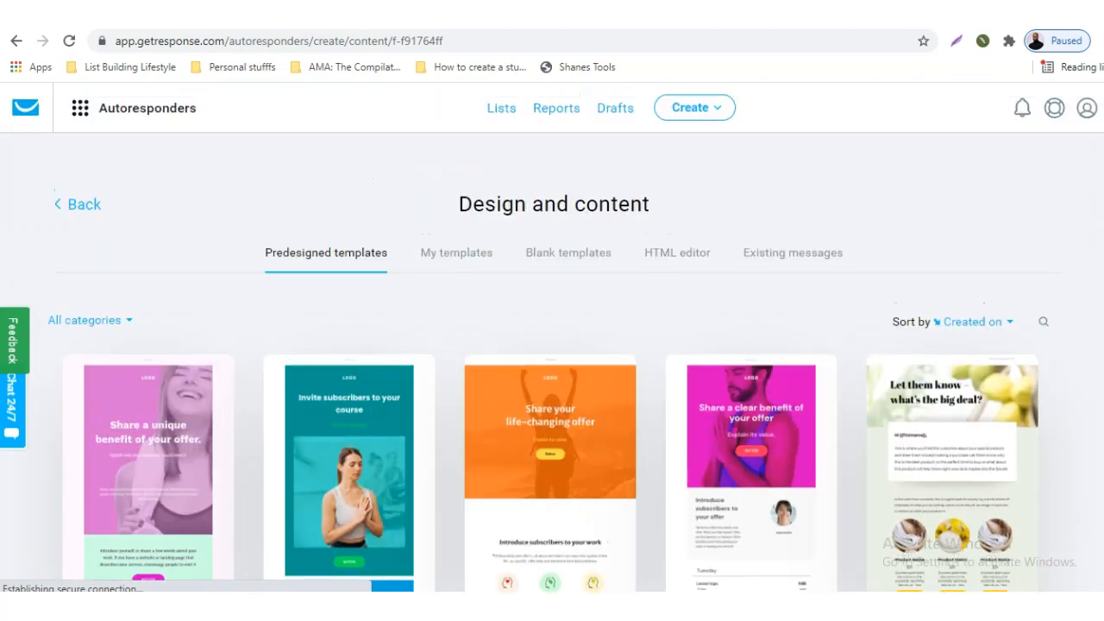
Step: Start the message design from the empty "Blank template" among the blank templates
{"action": "left_click", "coordinate": [469, 262]}
{"action": "left_click", "coordinate": [584, 264]}
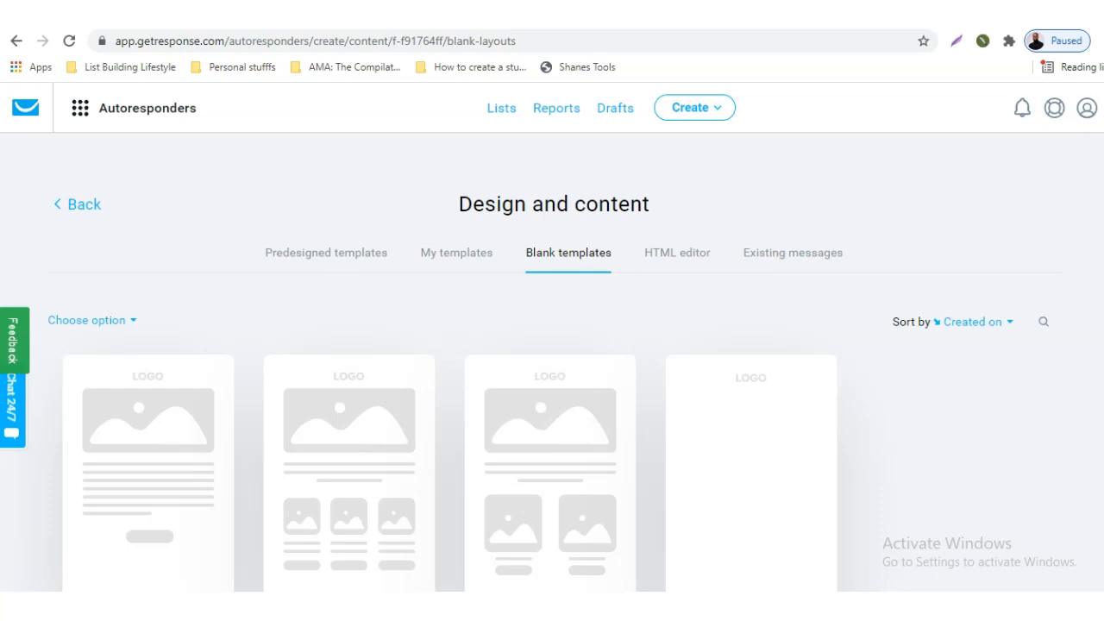
{"action": "scroll", "coordinate": [552, 345], "scroll_direction": "down", "scroll_amount": 2}
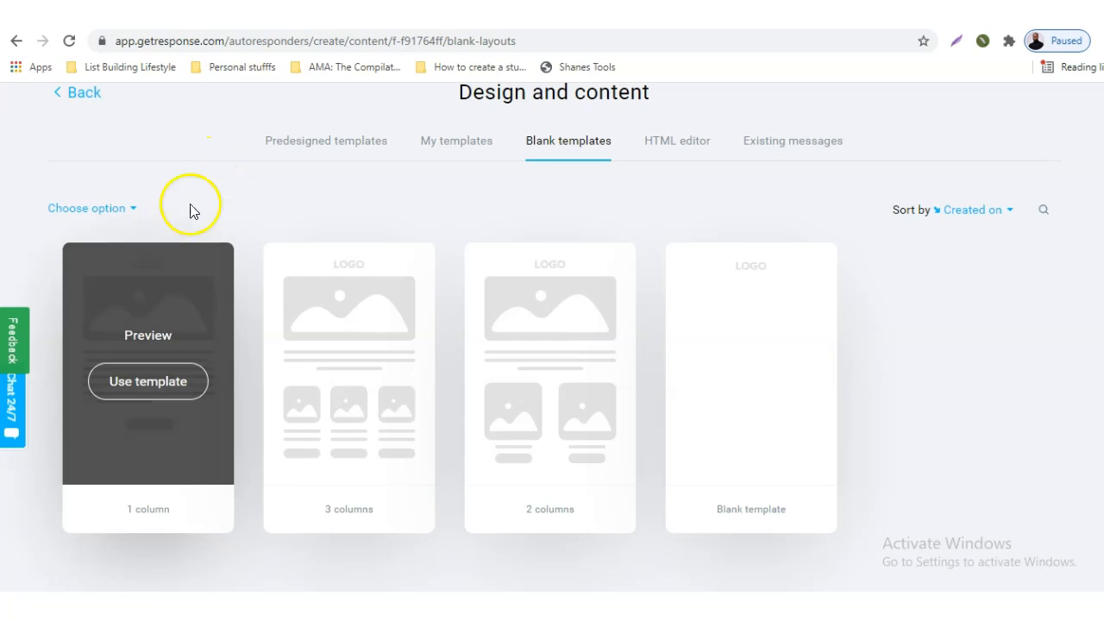
{"action": "mouse_move", "coordinate": [155, 303]}
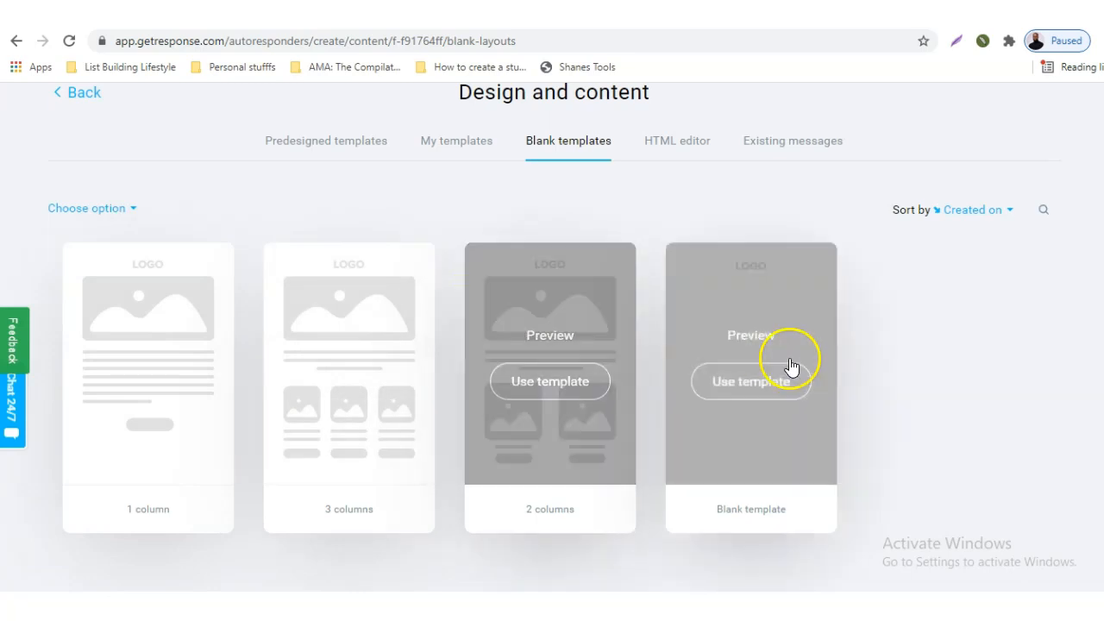
{"action": "left_click", "coordinate": [763, 386]}
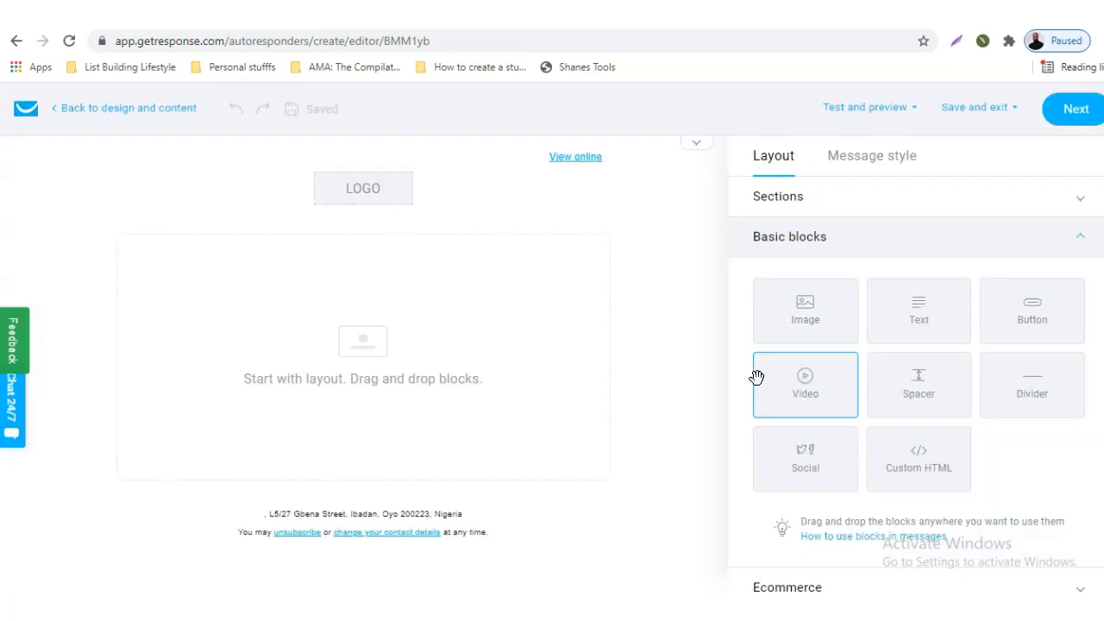
Step: Turn off the "View online" link and the logo in the message header
{"action": "left_click", "coordinate": [415, 194]}
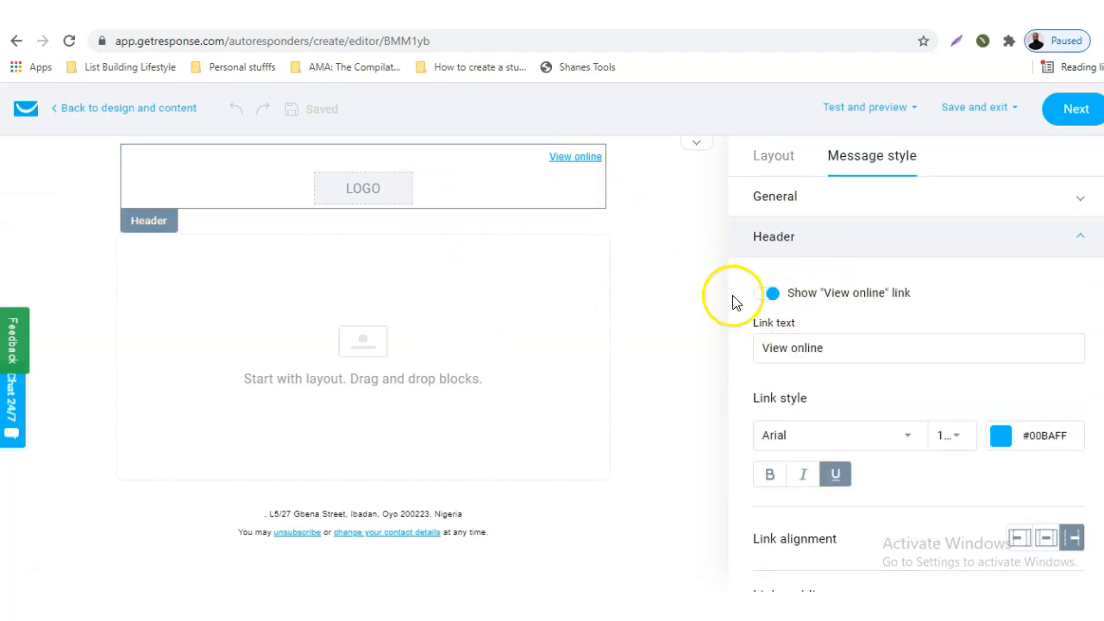
{"action": "left_click", "coordinate": [767, 294]}
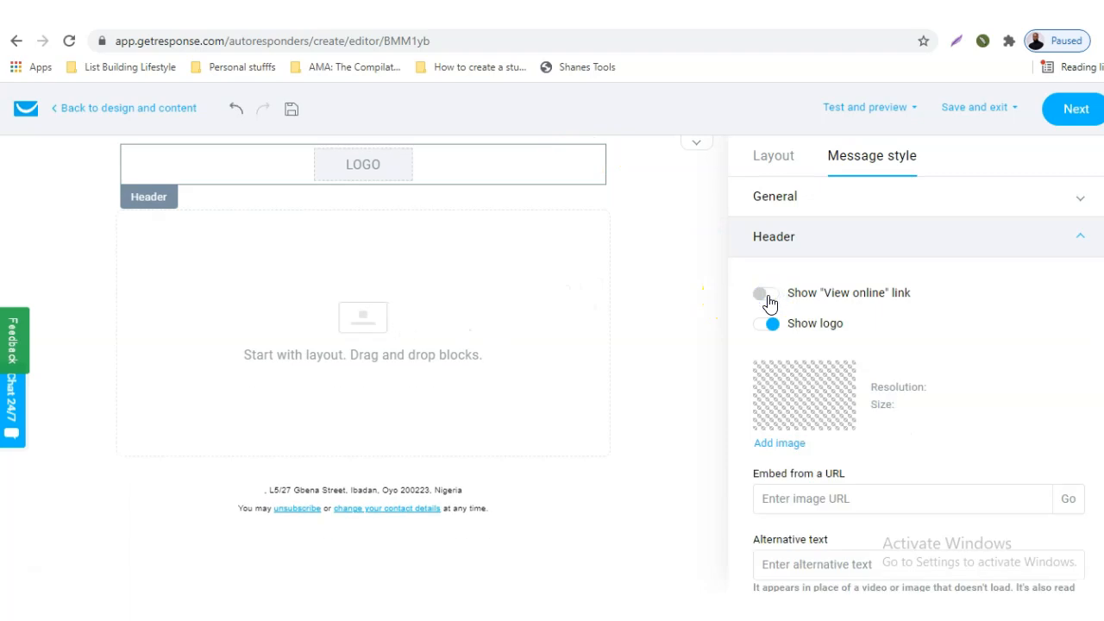
{"action": "left_click", "coordinate": [770, 326]}
{"action": "left_click", "coordinate": [436, 207]}
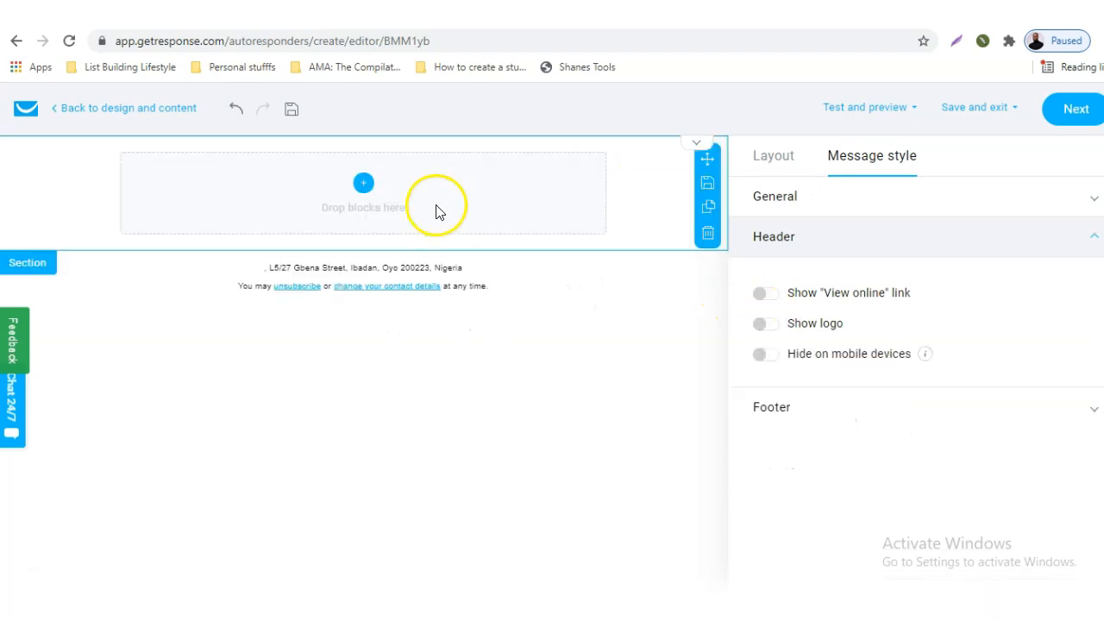
Step: Add a Text block to the empty section above the message footer
{"action": "left_click", "coordinate": [780, 160]}
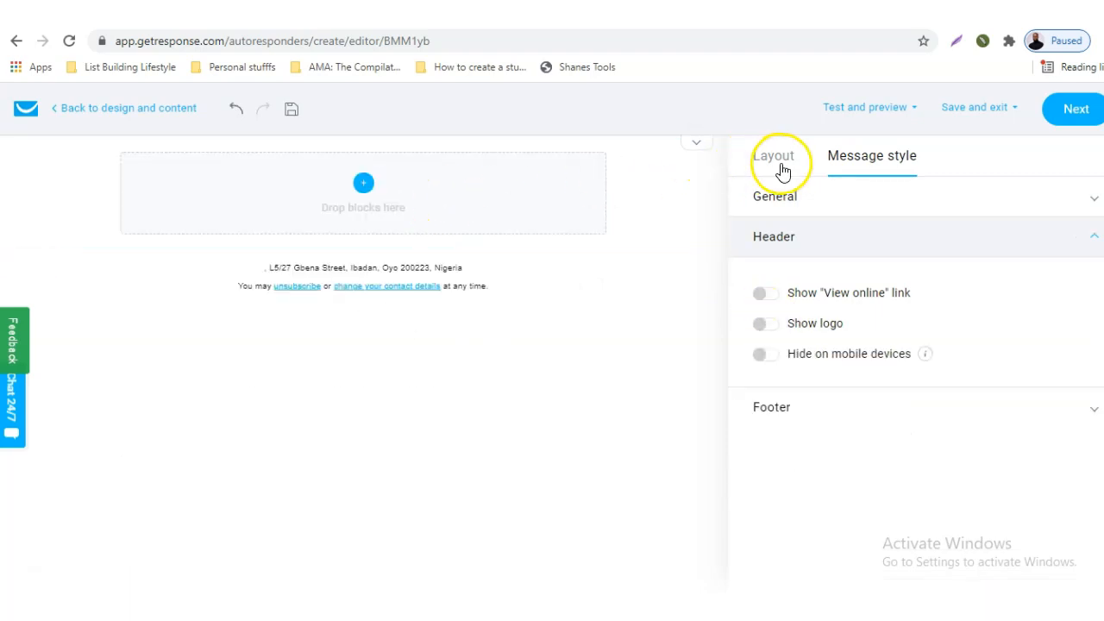
{"action": "left_click", "coordinate": [629, 180]}
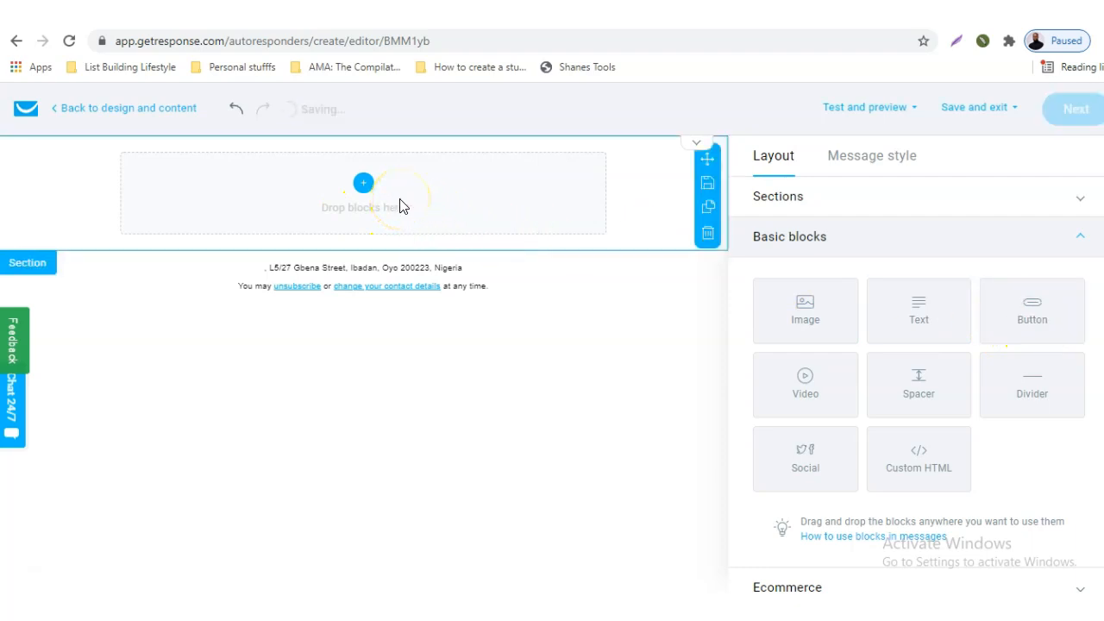
{"action": "left_click_drag", "start_coordinate": [1024, 344], "coordinate": [1025, 343]}
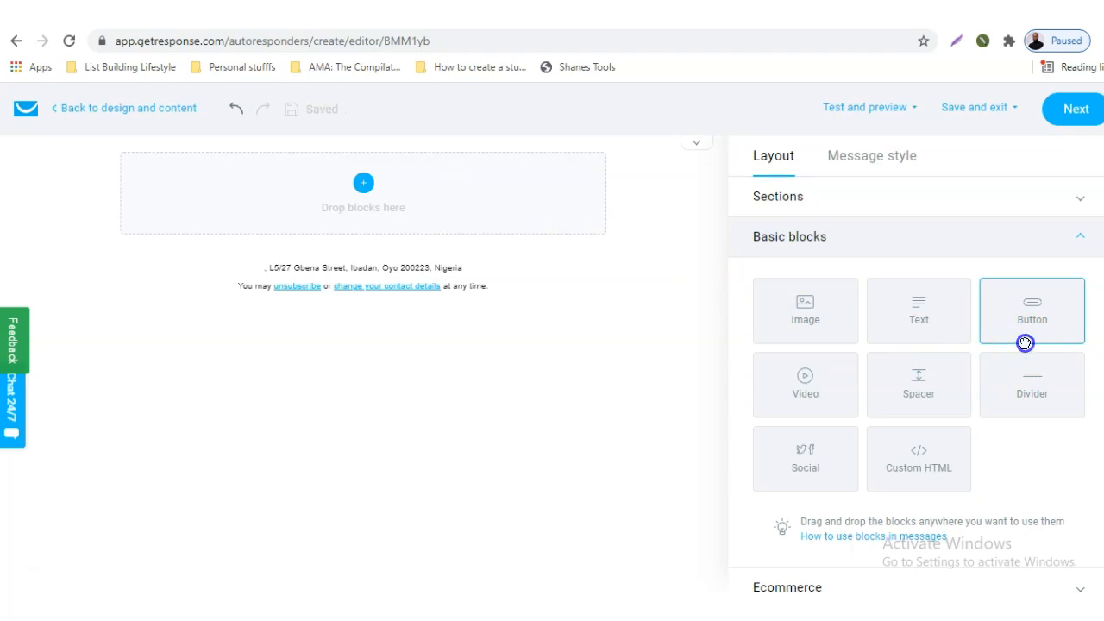
{"action": "mouse_move", "coordinate": [1024, 343]}
{"action": "left_mouse_down"}
{"action": "mouse_move", "coordinate": [973, 315]}
{"action": "mouse_move", "coordinate": [820, 288]}
{"action": "mouse_move", "coordinate": [537, 256]}
{"action": "mouse_move", "coordinate": [894, 350]}
{"action": "mouse_move", "coordinate": [1016, 334]}
{"action": "left_mouse_up"}
{"action": "left_click_drag", "start_coordinate": [936, 313], "coordinate": [412, 215]}
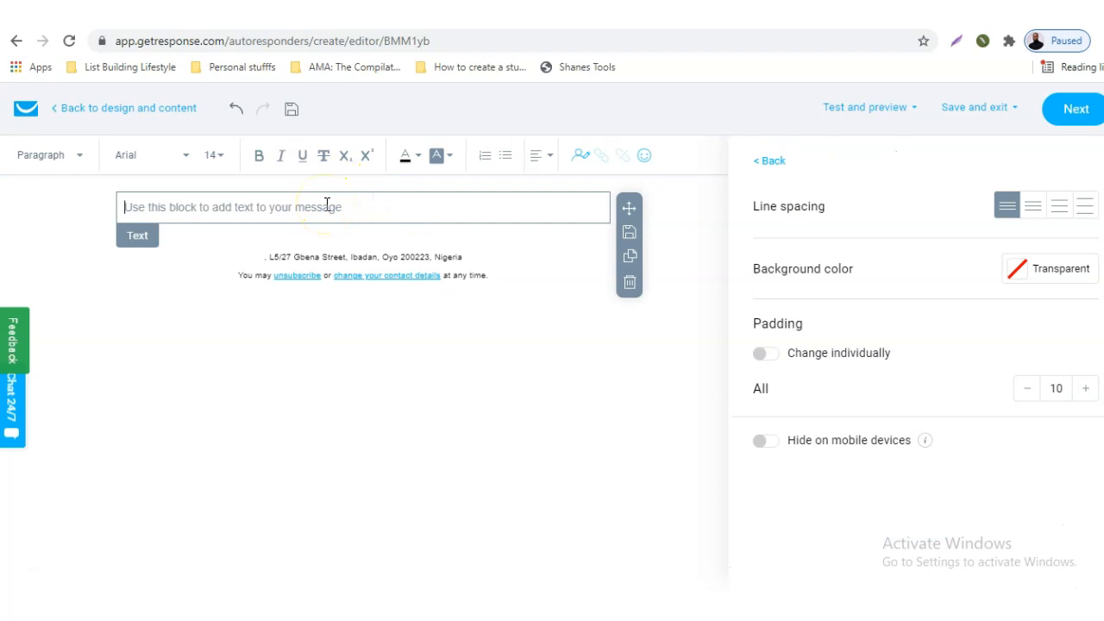
Step: Write "This is the first lesson." and, after a blank line, "I have developed the whole lesson for you on this page." in the text block
{"action": "type", "text": "This is the first lesson."}
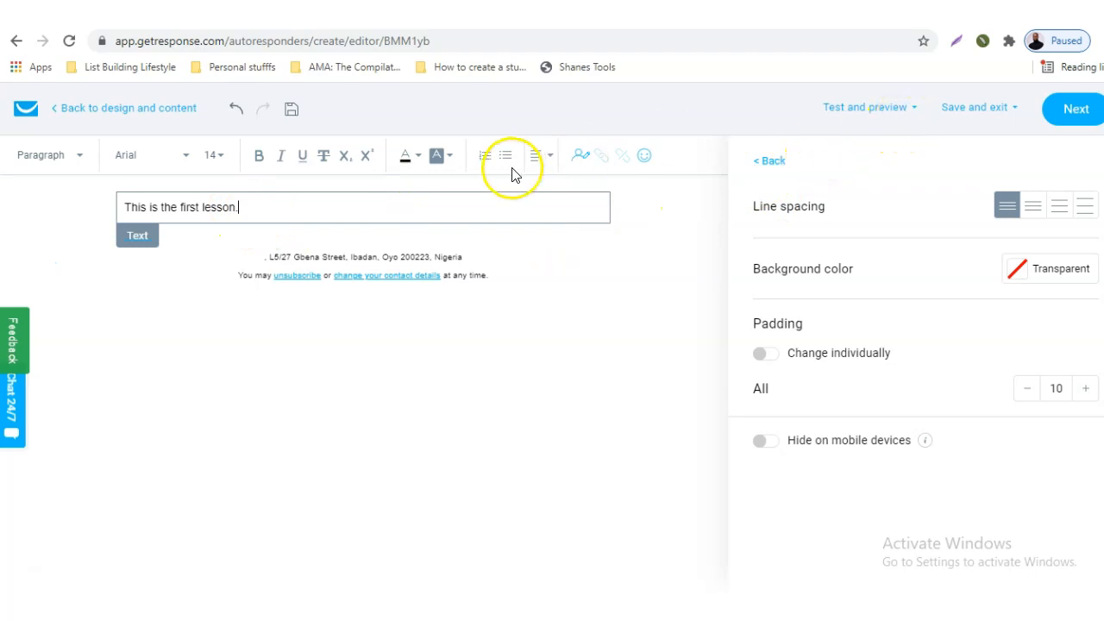
{"action": "key", "text": "Return"}
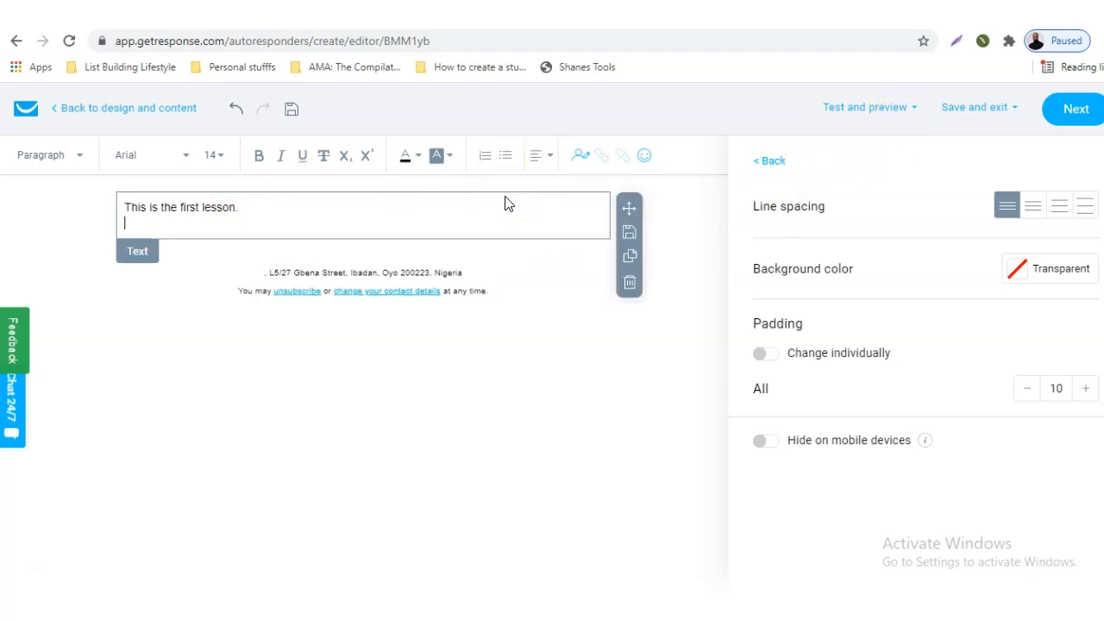
{"action": "key", "text": "Return"}
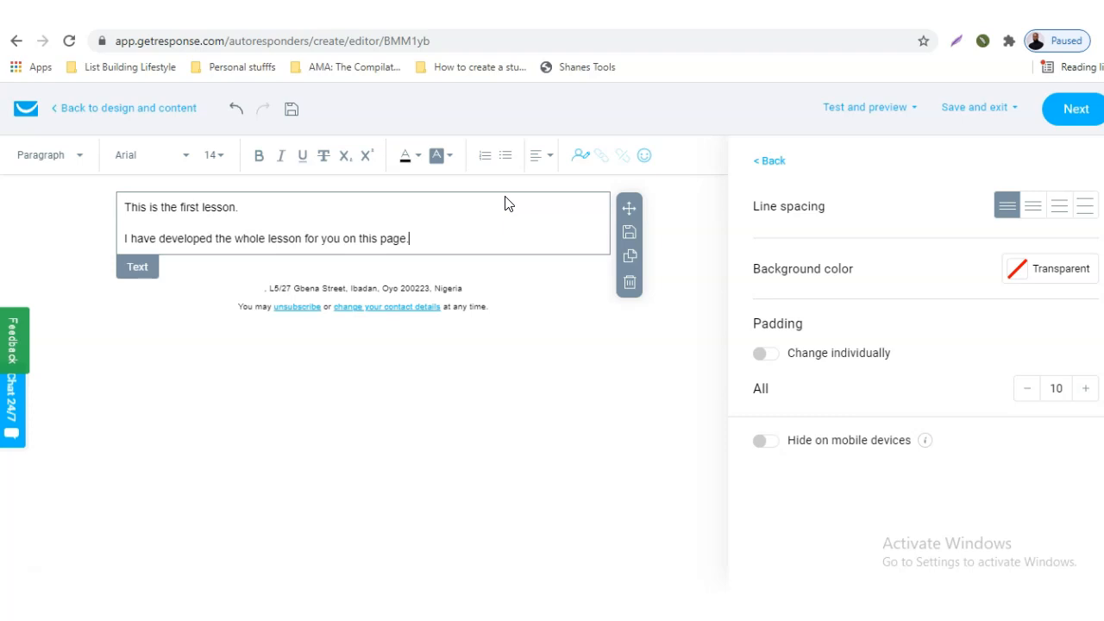
Step: Add an empty line after the lesson text and place a Button block between the text and the message footer
{"action": "key", "text": "Return"}
{"action": "key", "text": "Return"}
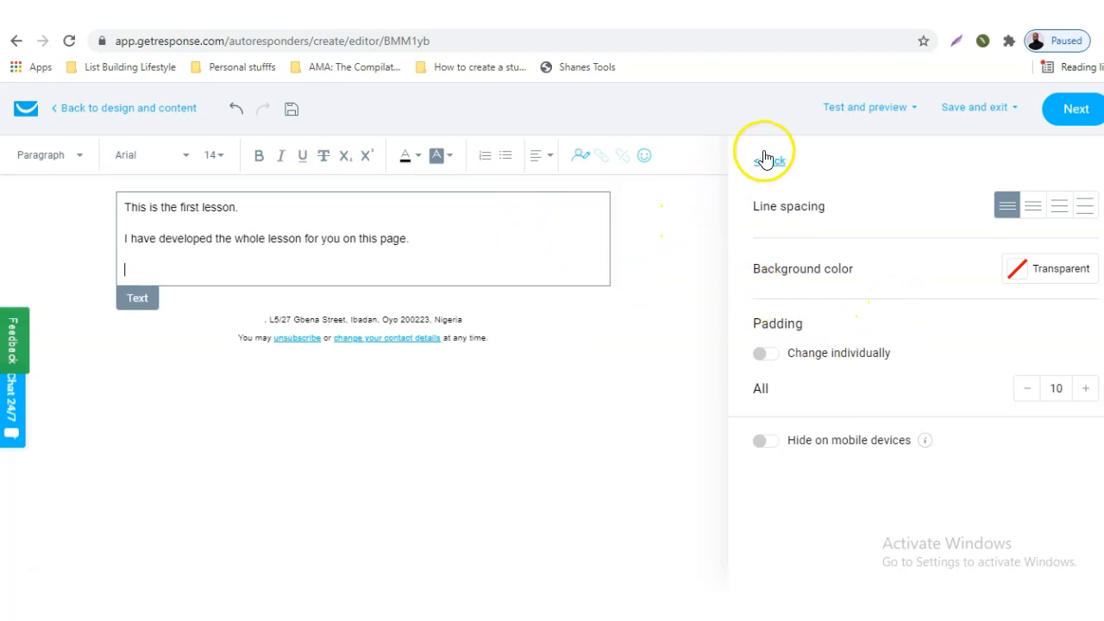
{"action": "left_click", "coordinate": [765, 159]}
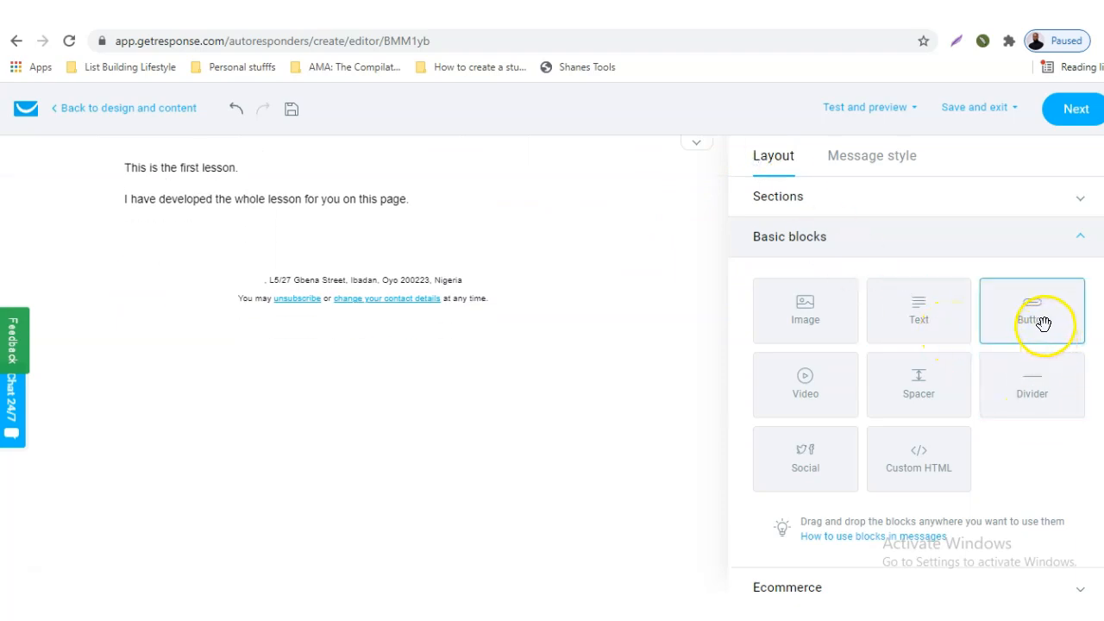
{"action": "left_click_drag", "start_coordinate": [1044, 323], "coordinate": [380, 337]}
{"action": "left_click", "coordinate": [363, 293]}
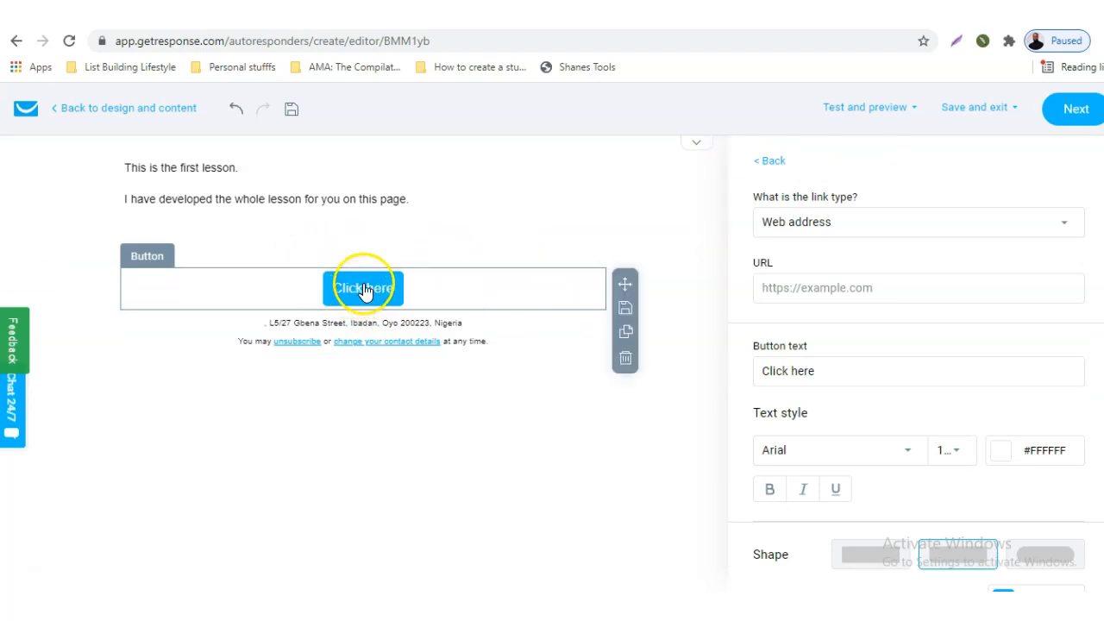
{"action": "left_click", "coordinate": [421, 241]}
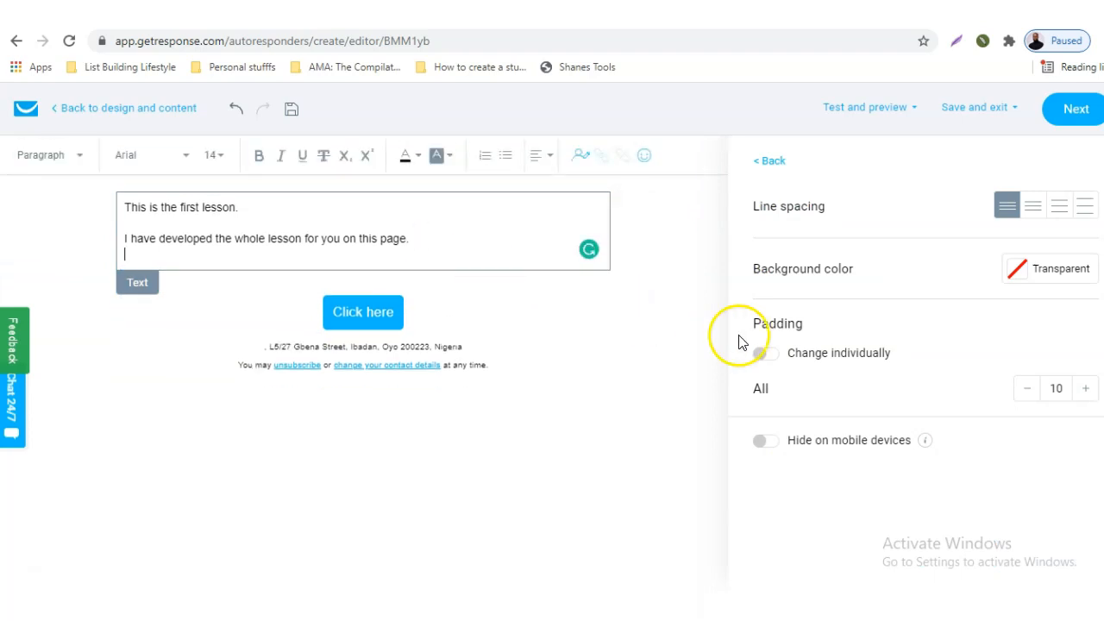
{"action": "left_click", "coordinate": [369, 312]}
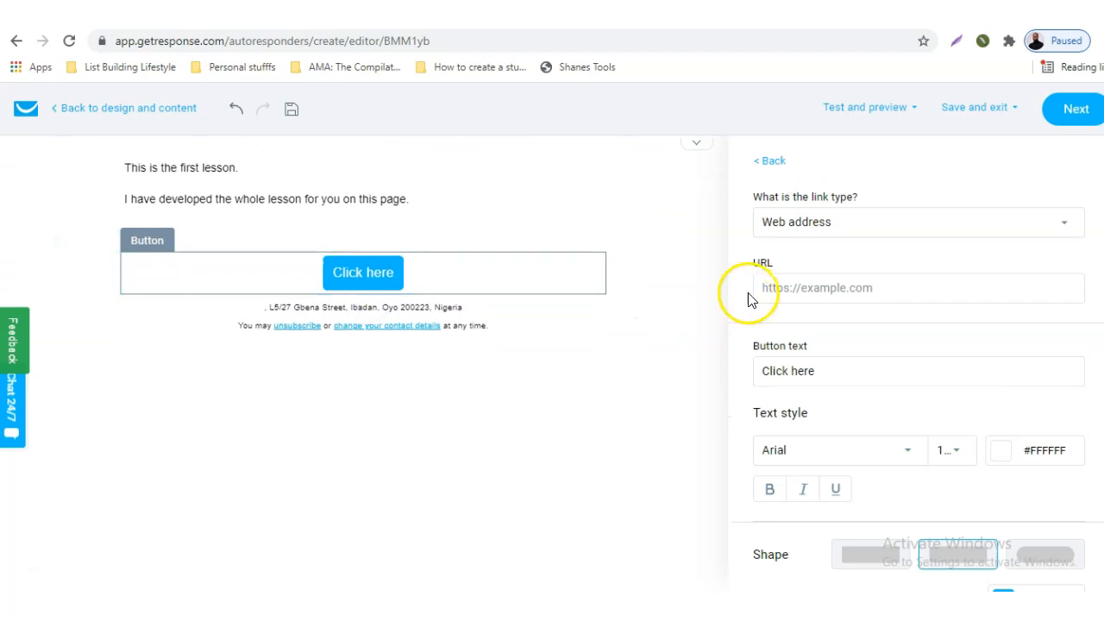
{"action": "left_click", "coordinate": [815, 288]}
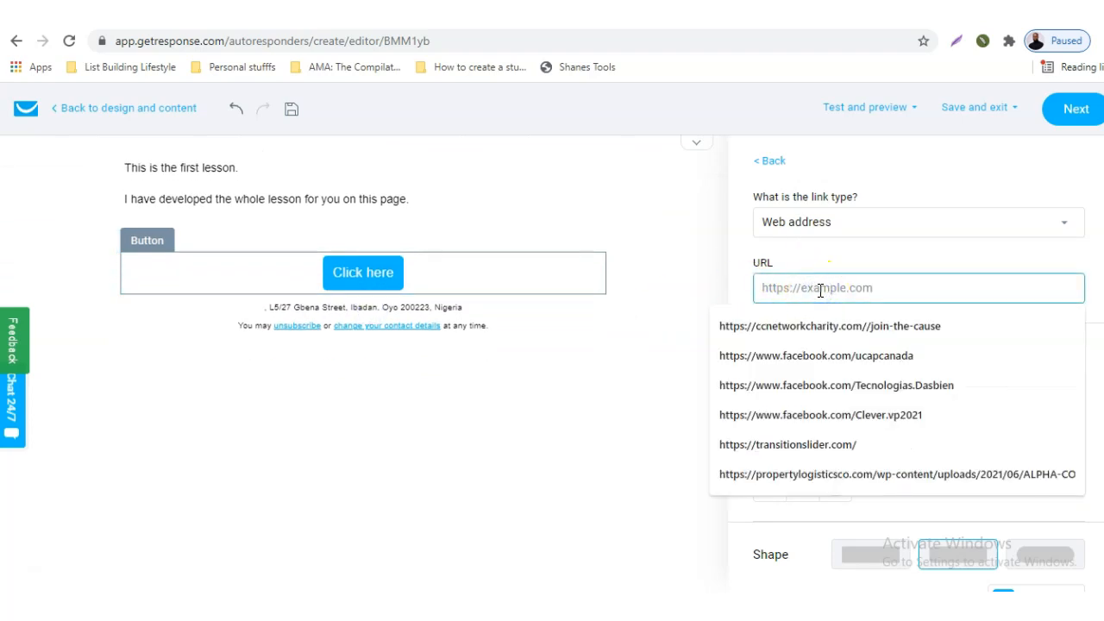
{"action": "left_click", "coordinate": [817, 354]}
Step: Change the button text to "go here to read now"
{"action": "left_click", "coordinate": [812, 369]}
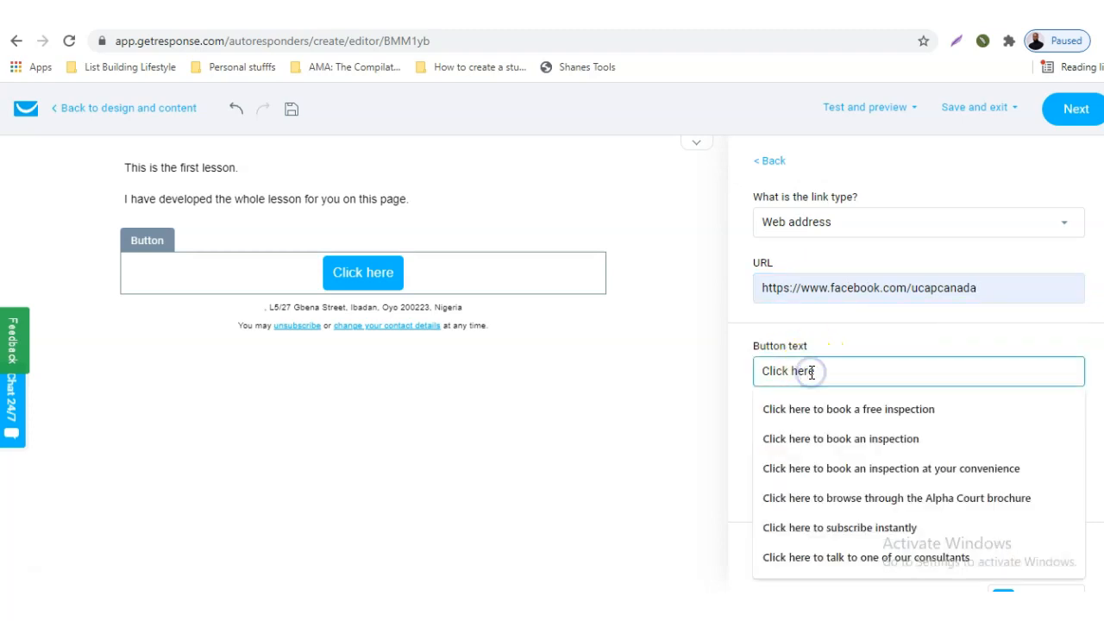
{"action": "key", "text": "BackSpace"}
{"action": "key", "text": "BackSpace"}
{"action": "key", "text": "BackSpace"}
{"action": "key", "text": "BackSpace"}
{"action": "key", "text": "BackSpace"}
{"action": "key", "text": "BackSpace"}
{"action": "key", "text": "BackSpace"}
{"action": "key", "text": "BackSpace"}
{"action": "key", "text": "BackSpace"}
{"action": "type", "text": "go "}
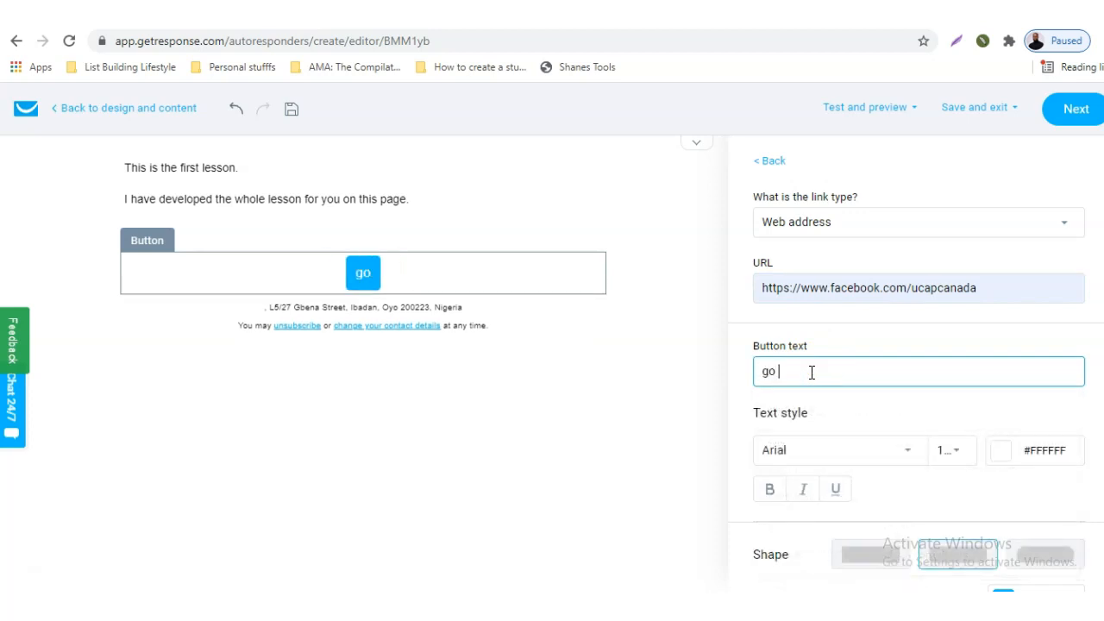
{"action": "type", "text": "here to read now"}
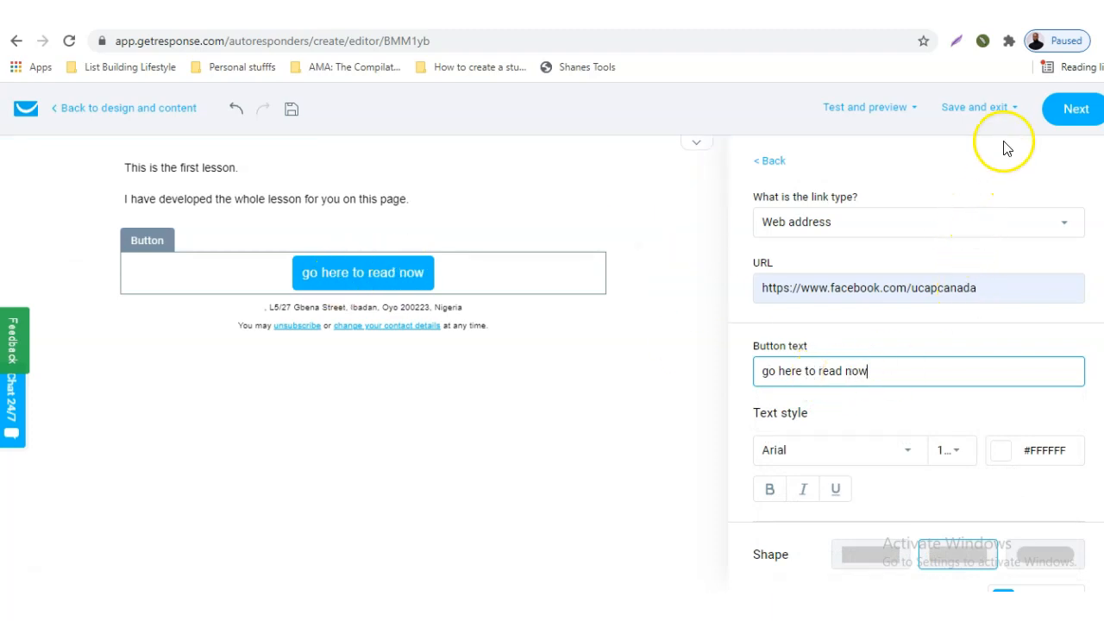
Step: Finish the message design and return to the autoresponder's settings page
{"action": "left_click", "coordinate": [1072, 111]}
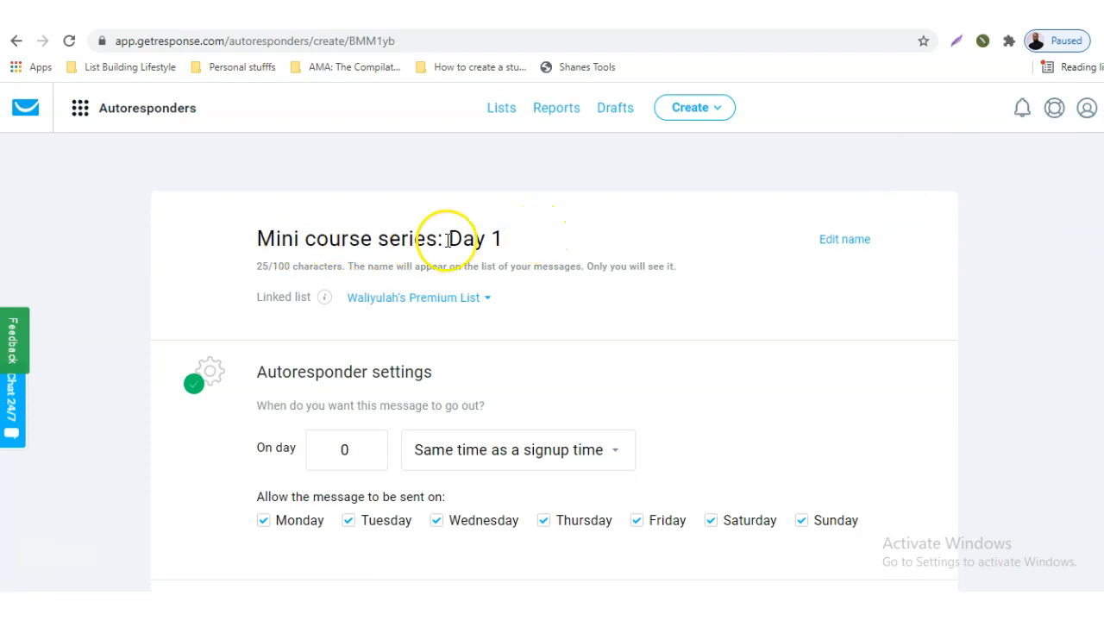
{"action": "scroll", "coordinate": [555, 345], "scroll_direction": "down", "scroll_amount": 13}
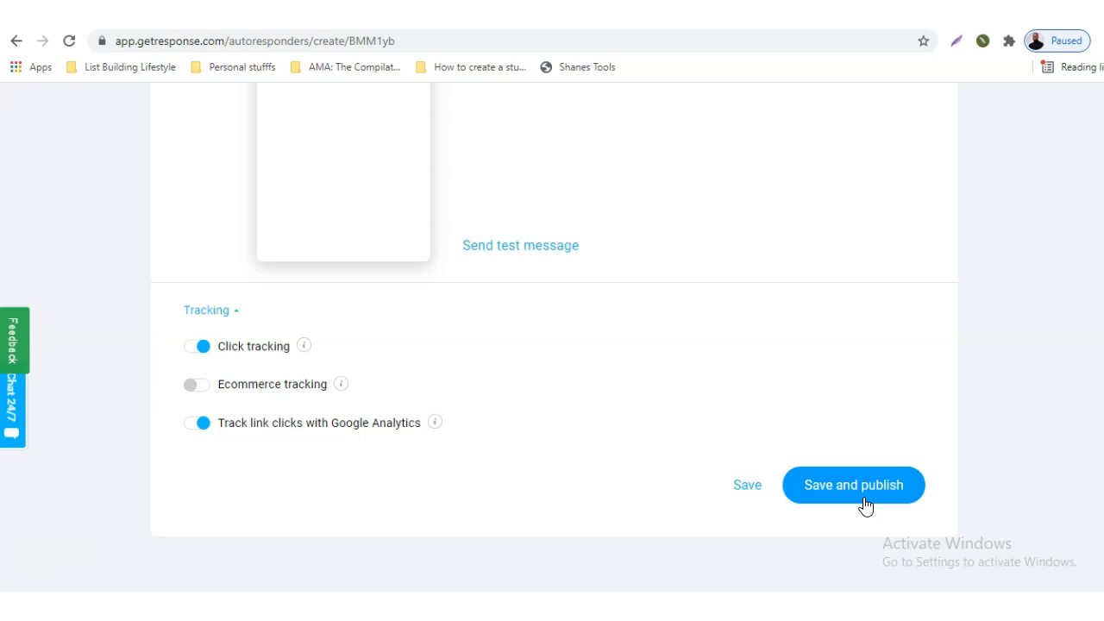
{"action": "left_click", "coordinate": [897, 504]}
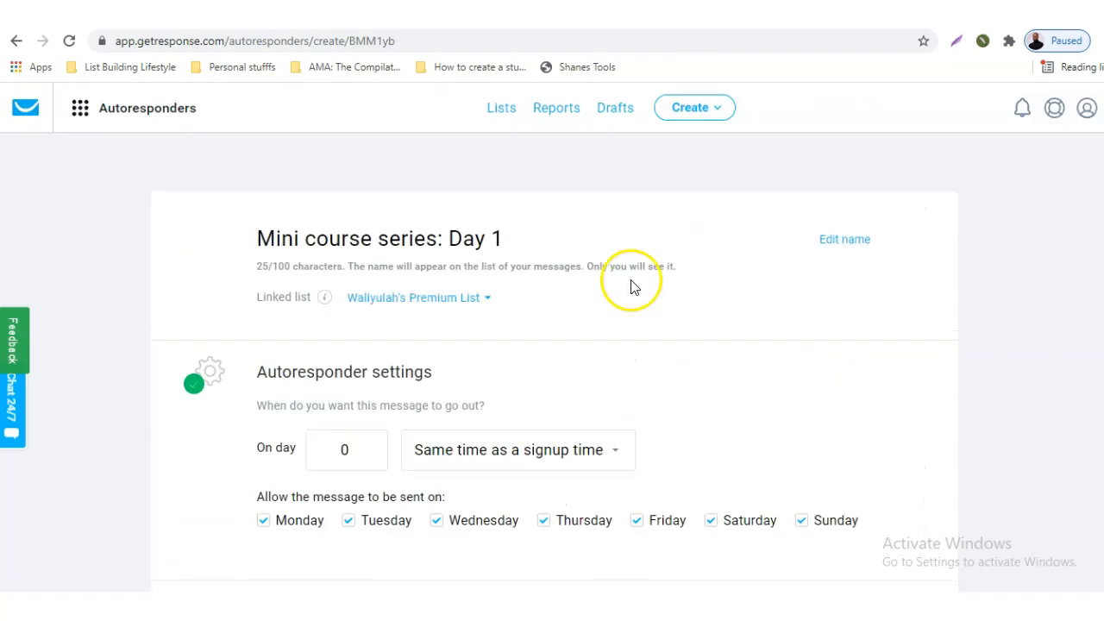
Step: Switch the autoresponder's linked list to "Exclusive subscribers"
{"action": "left_click", "coordinate": [470, 302]}
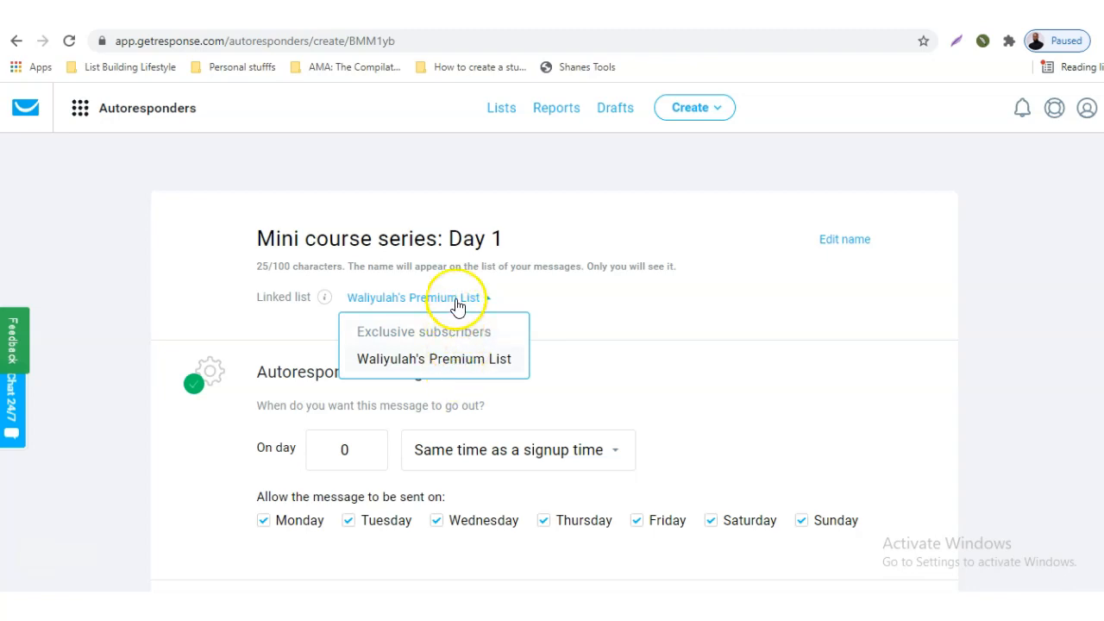
{"action": "left_click", "coordinate": [443, 362]}
{"action": "left_click", "coordinate": [459, 299]}
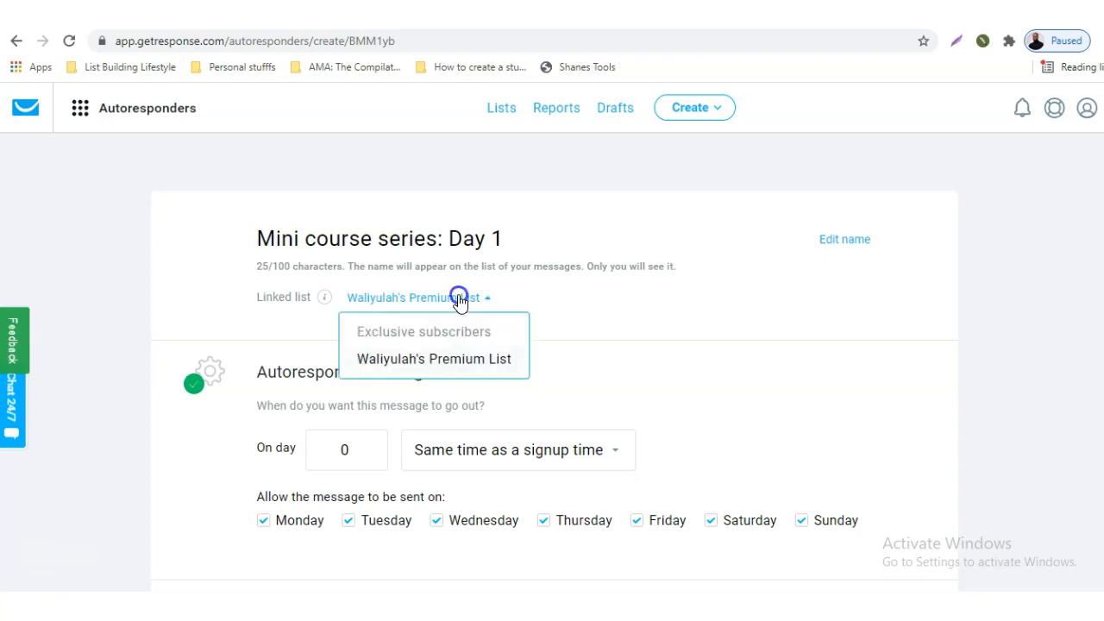
{"action": "left_click", "coordinate": [437, 330]}
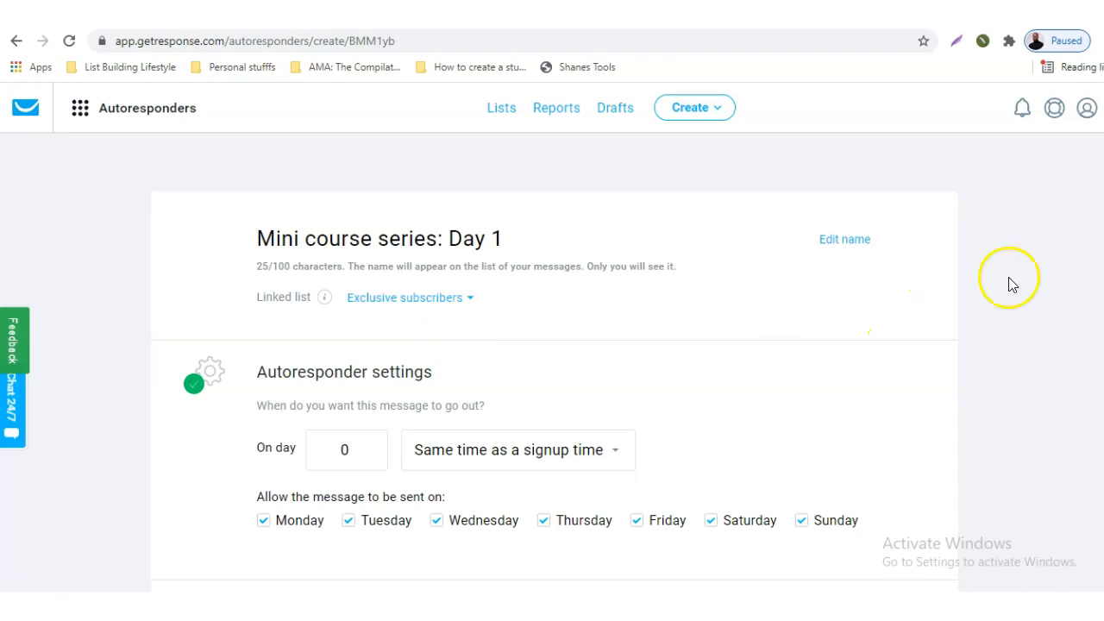
{"action": "scroll", "coordinate": [552, 345], "scroll_direction": "down", "scroll_amount": 12}
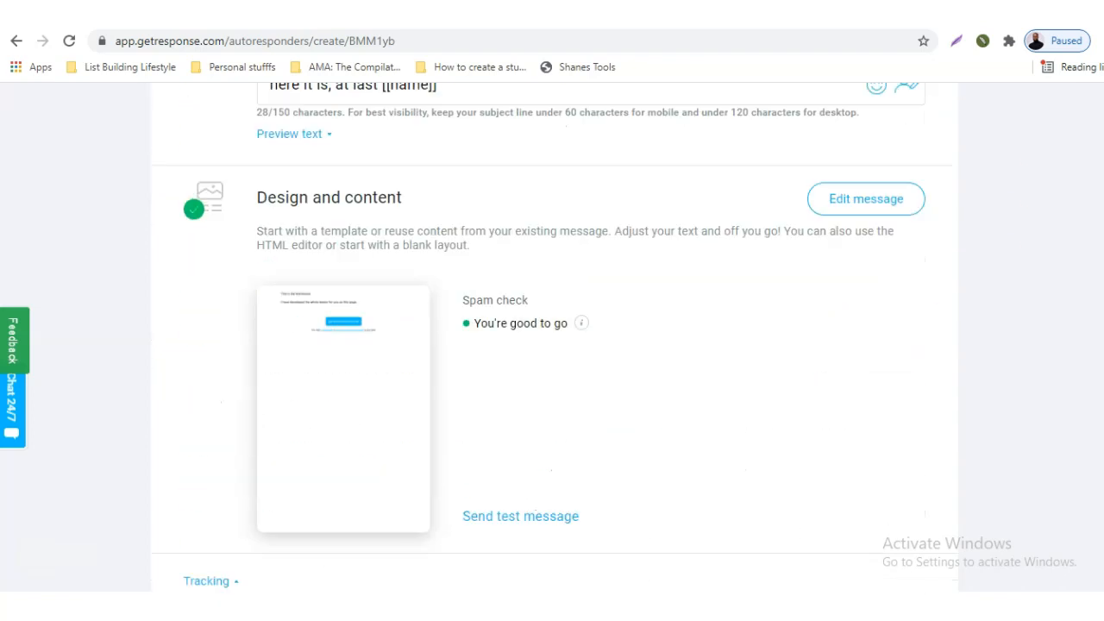
{"action": "left_click", "coordinate": [748, 422]}
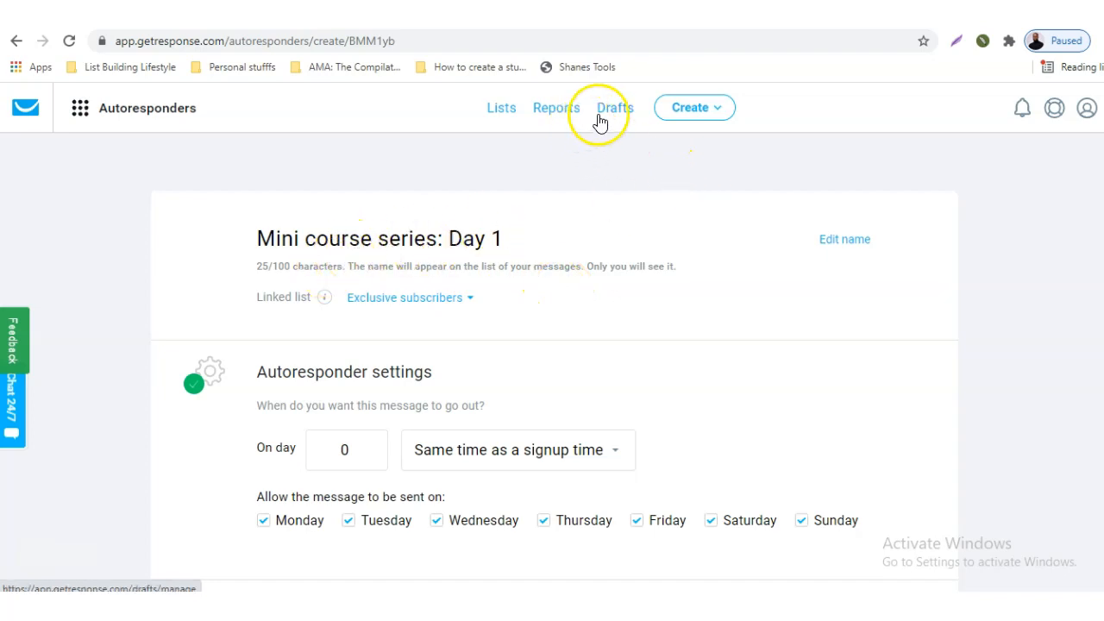
Step: Create a new contact list named "New course students" in the account's lists
{"action": "left_click", "coordinate": [687, 117]}
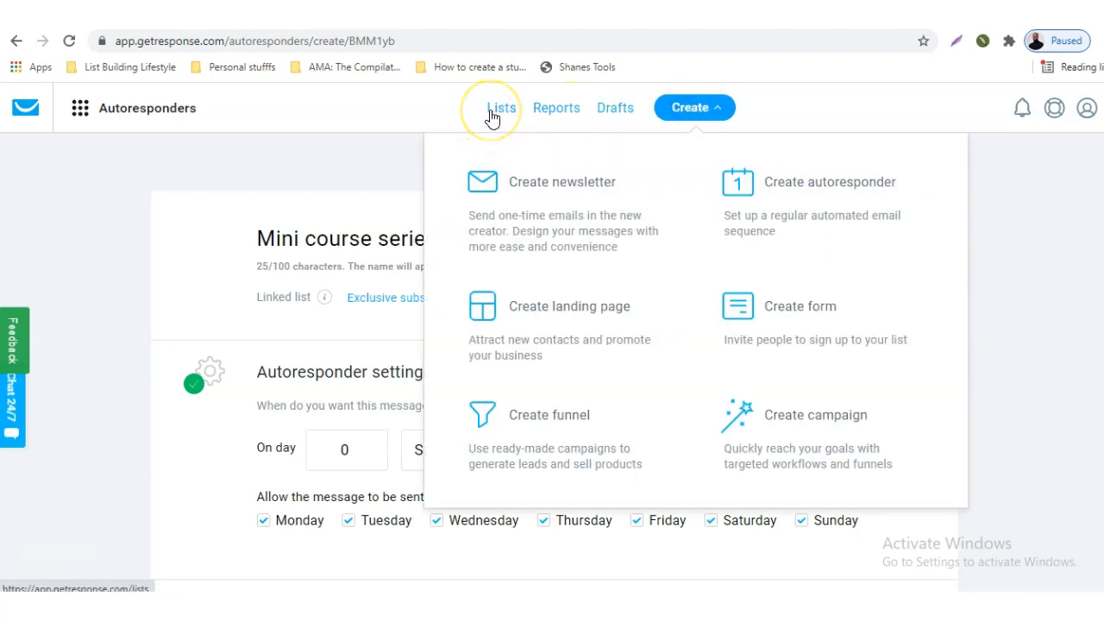
{"action": "left_click", "coordinate": [500, 109]}
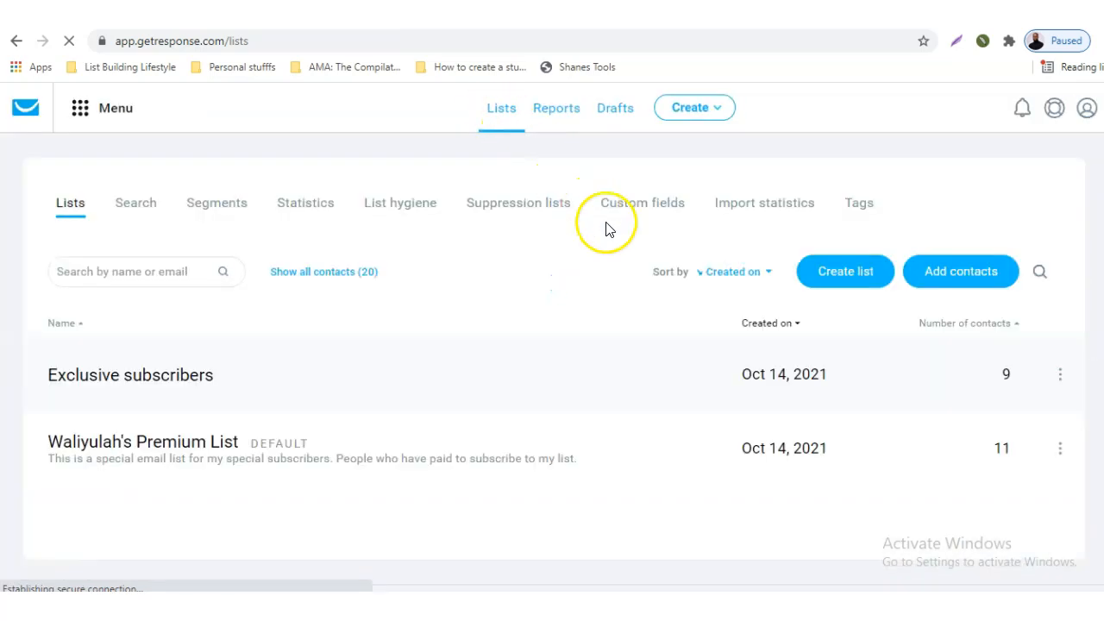
{"action": "left_click", "coordinate": [844, 272]}
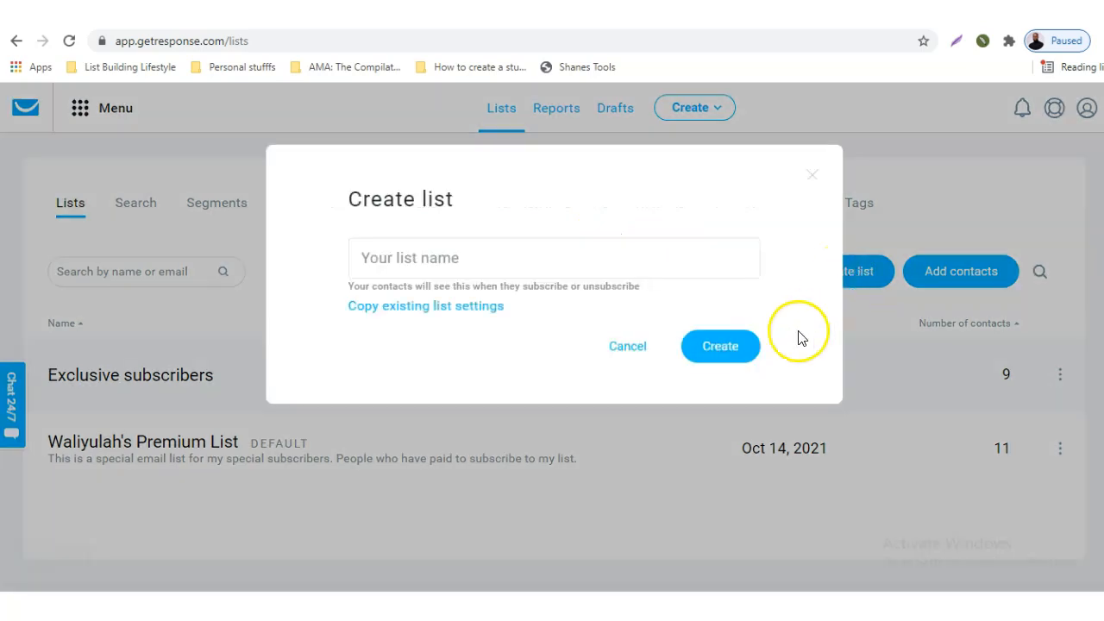
{"action": "left_click", "coordinate": [811, 176]}
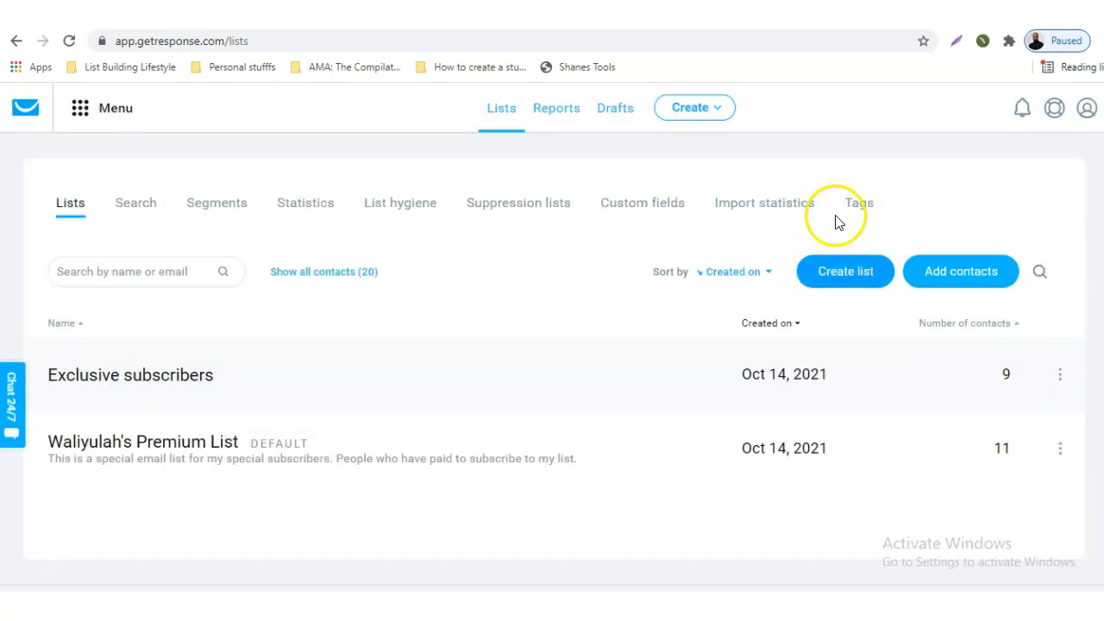
{"action": "left_click", "coordinate": [844, 270]}
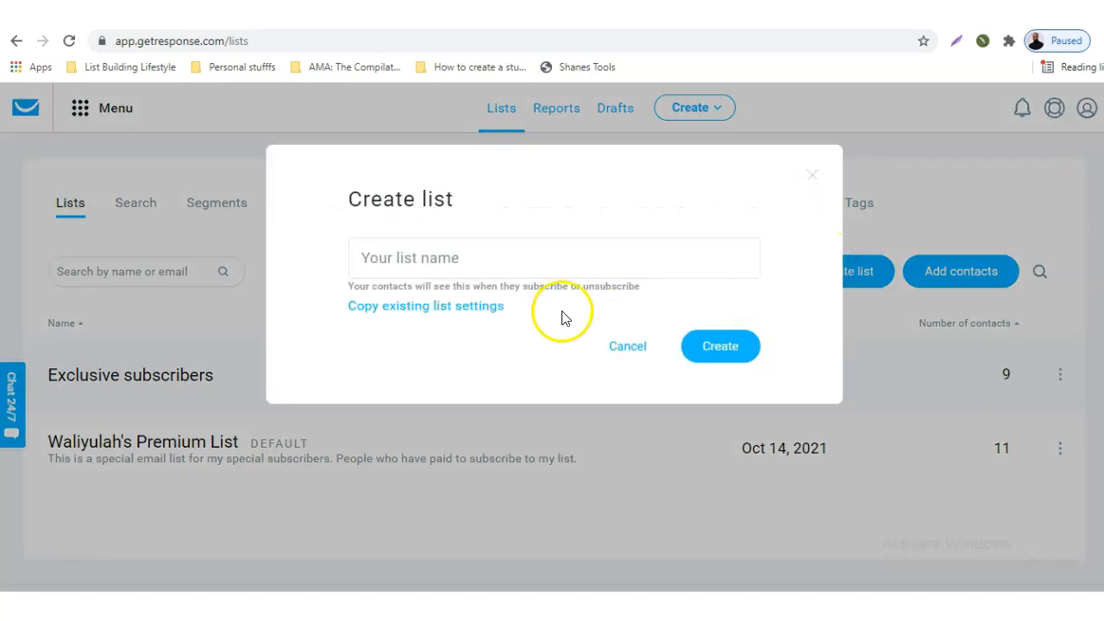
{"action": "left_click", "coordinate": [507, 258]}
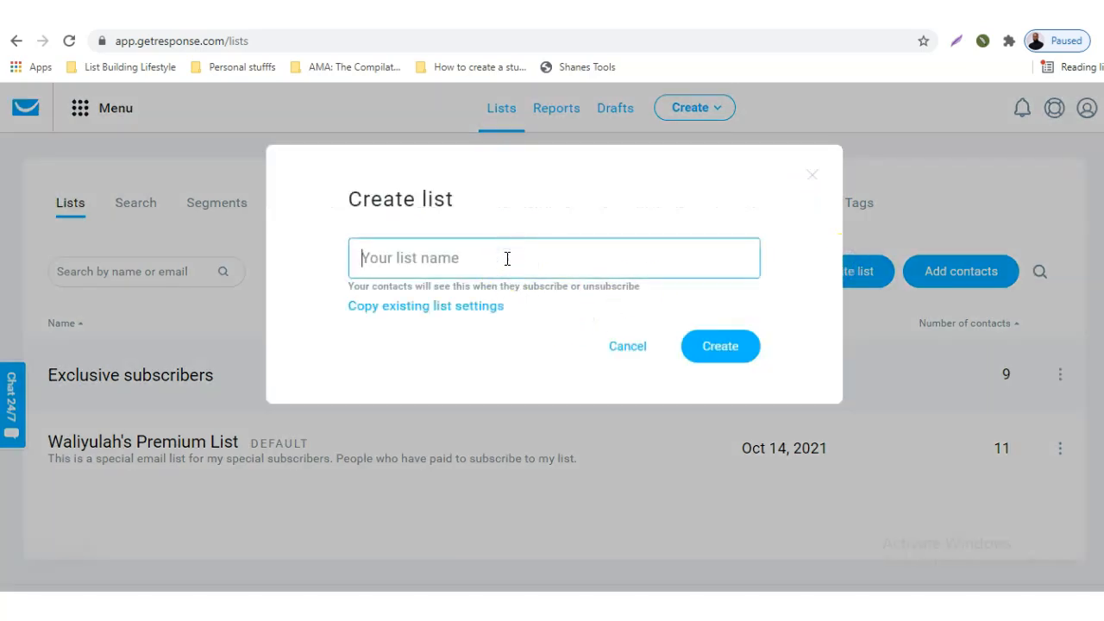
{"action": "type", "text": "New cour"}
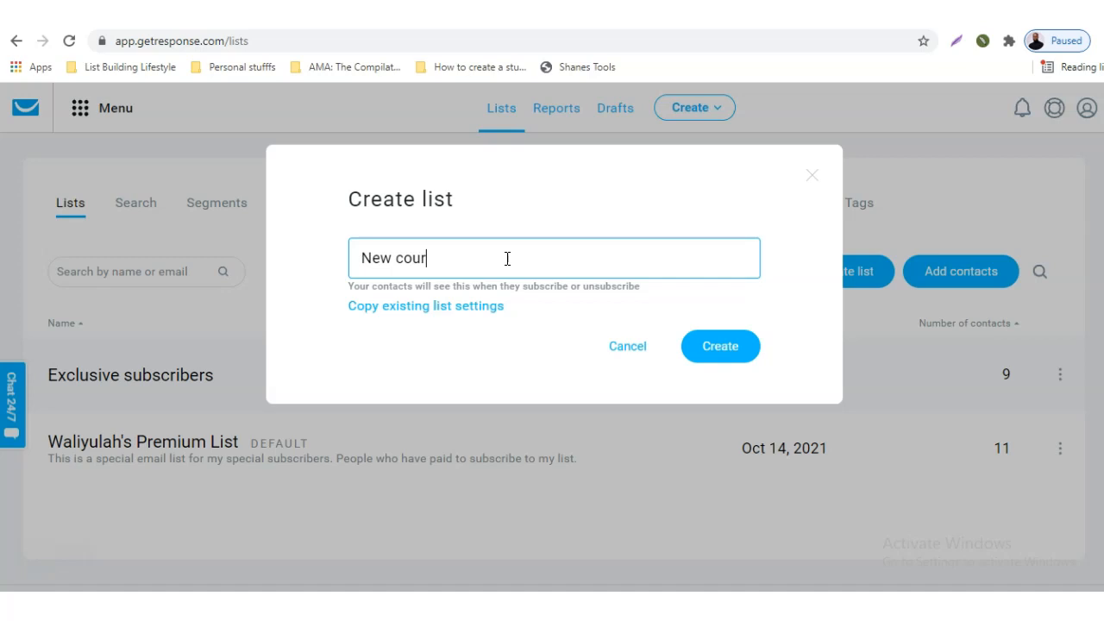
{"action": "type", "text": "se students"}
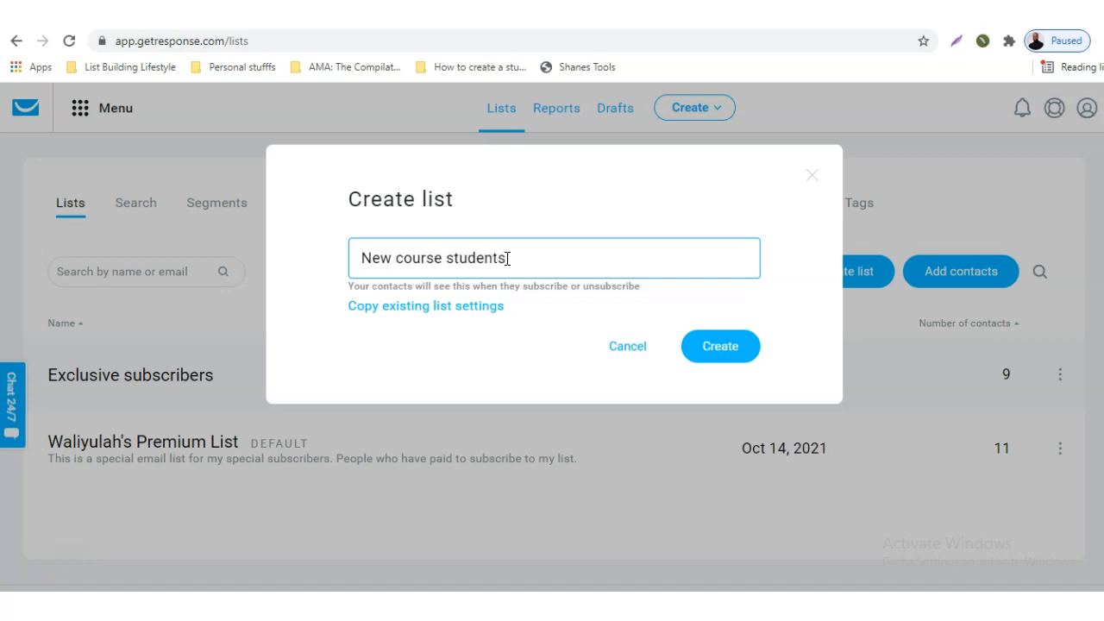
{"action": "left_click", "coordinate": [720, 350]}
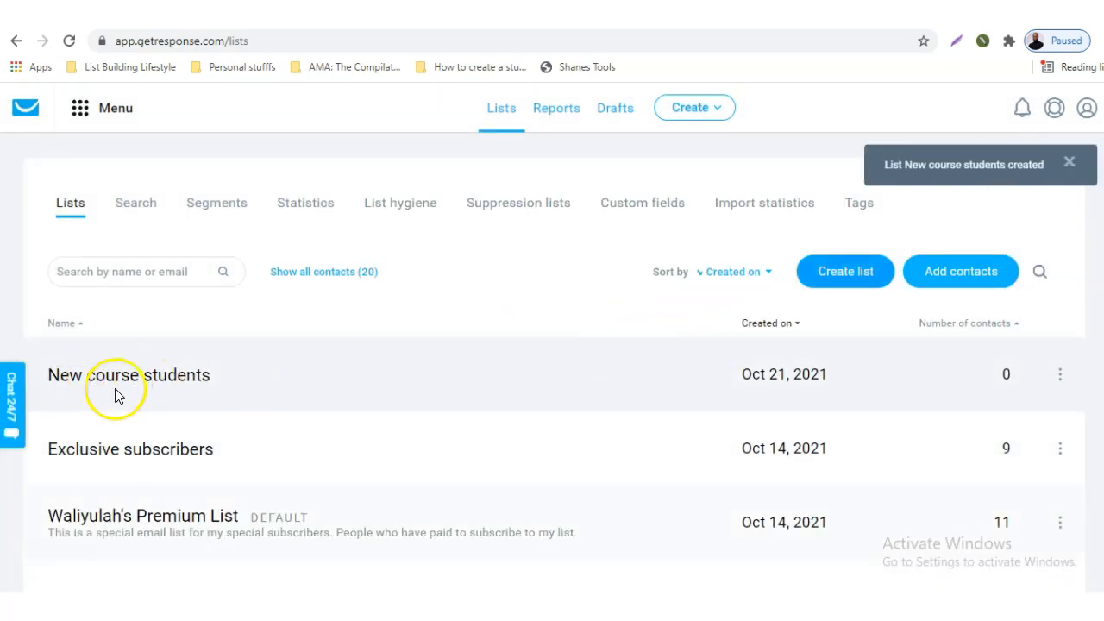
Step: Start adding contacts to the "New course students" list, using the option to upload a file, use an external service, or paste rows
{"action": "left_click", "coordinate": [1060, 376]}
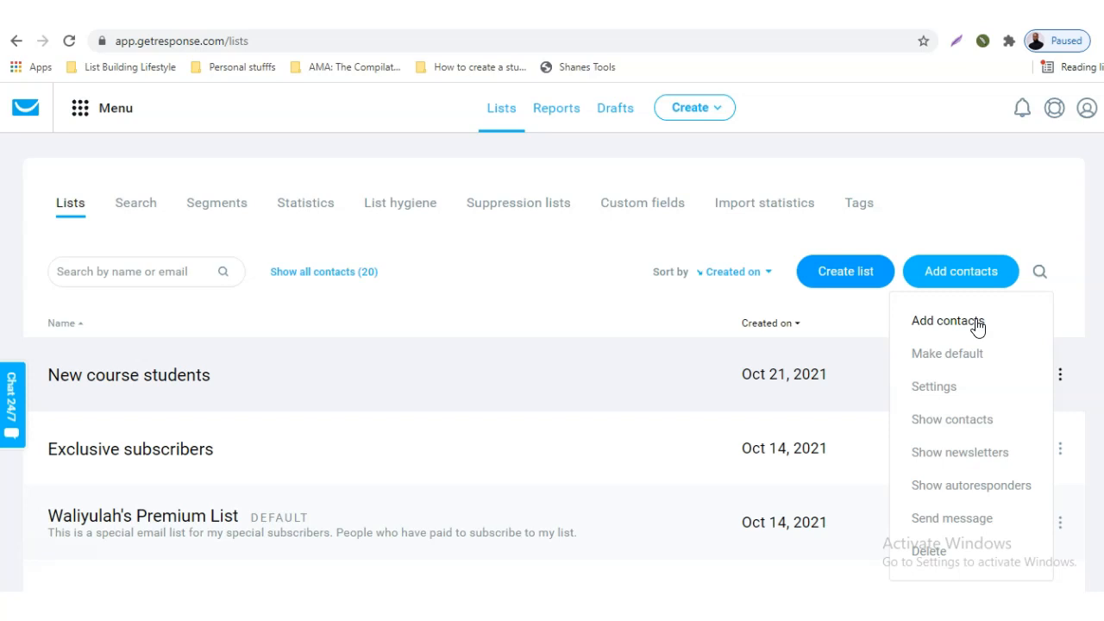
{"action": "left_click", "coordinate": [977, 326]}
{"action": "left_click", "coordinate": [949, 327]}
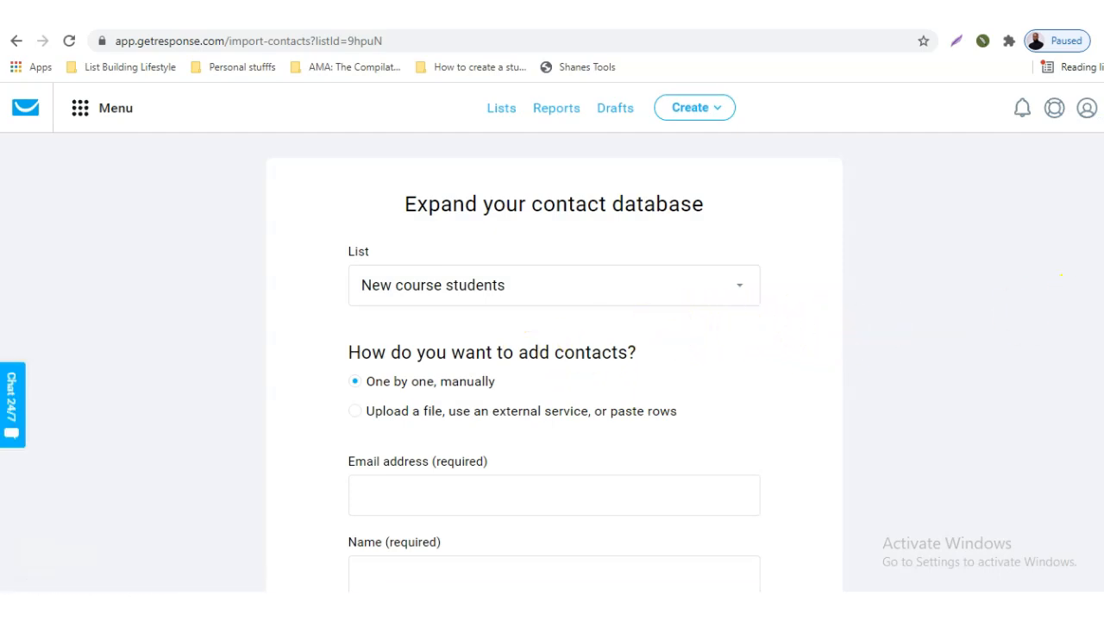
{"action": "scroll", "coordinate": [552, 337], "scroll_direction": "down", "scroll_amount": 2}
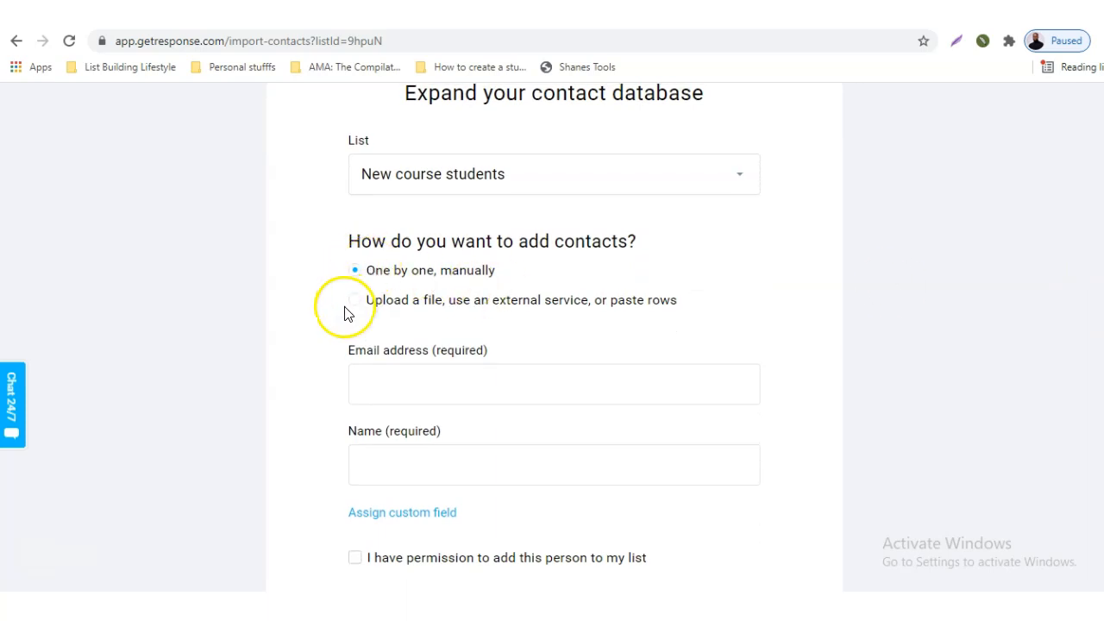
{"action": "left_click", "coordinate": [374, 300]}
{"action": "left_click", "coordinate": [355, 301]}
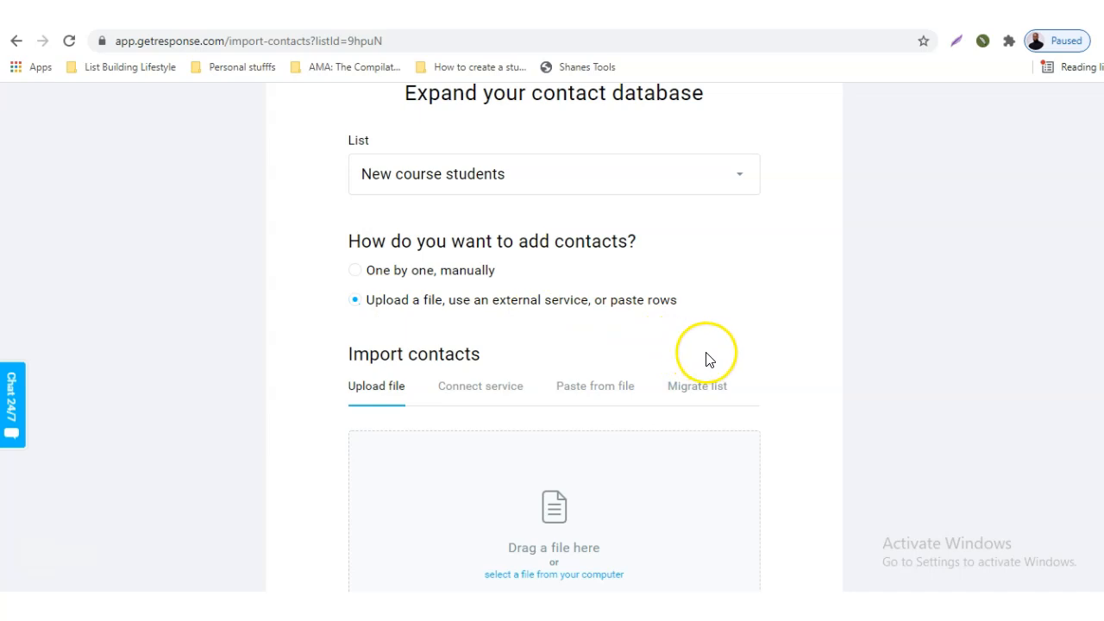
Step: Choose the file "valid weight loss emails" from the Downloads folder for the contact import
{"action": "scroll", "coordinate": [554, 336], "scroll_direction": "down", "scroll_amount": 2}
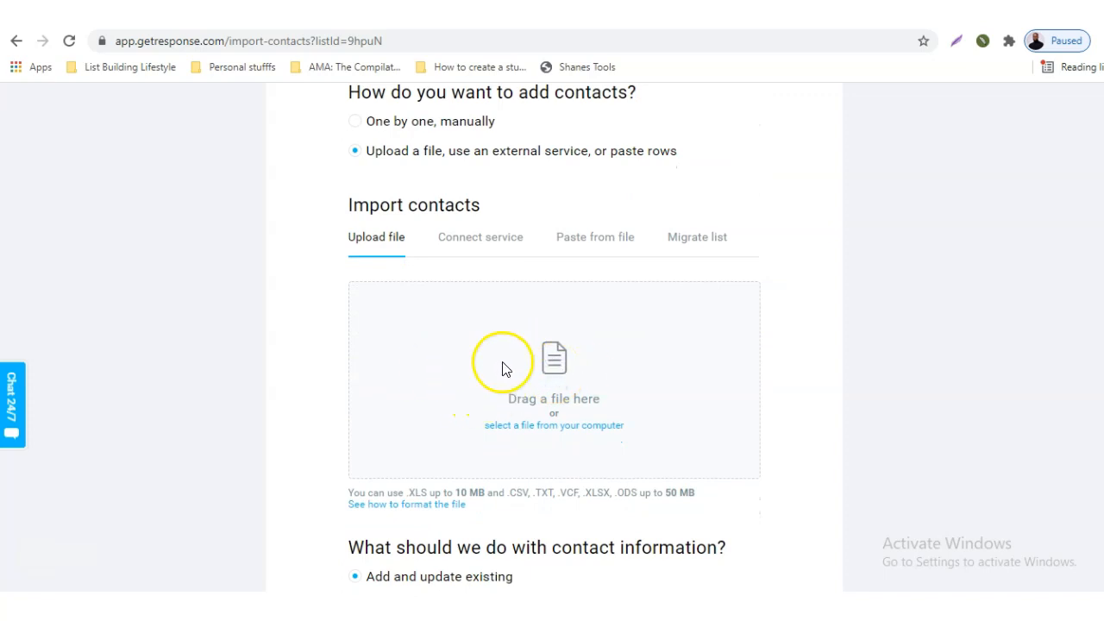
{"action": "left_click", "coordinate": [553, 425]}
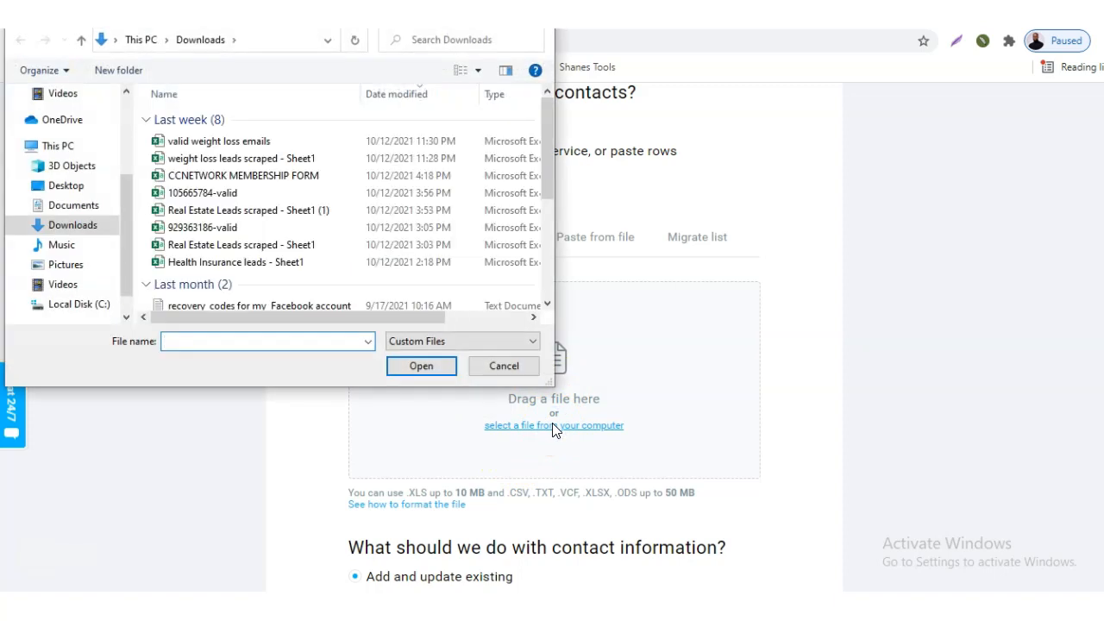
{"action": "left_click", "coordinate": [217, 143]}
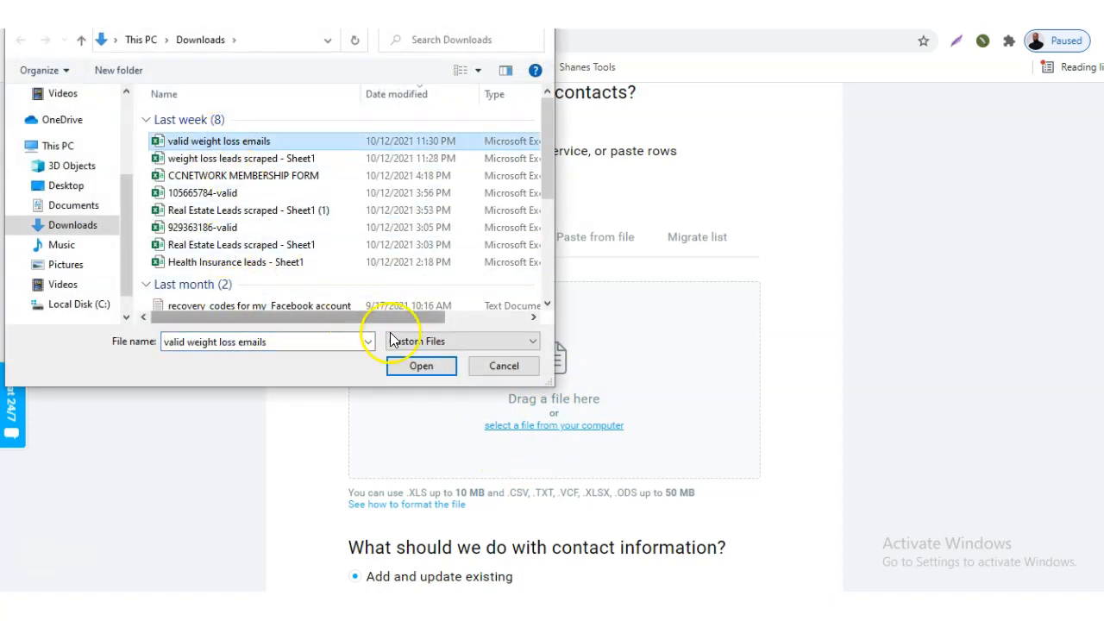
{"action": "left_click", "coordinate": [422, 365]}
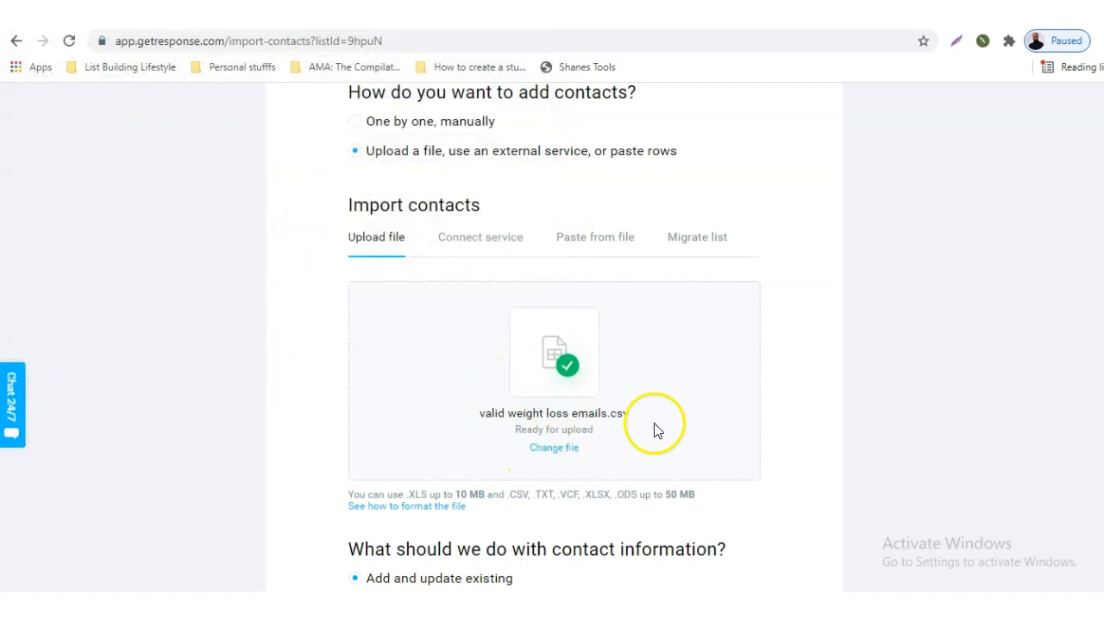
{"action": "scroll", "coordinate": [552, 337], "scroll_direction": "down", "scroll_amount": 3}
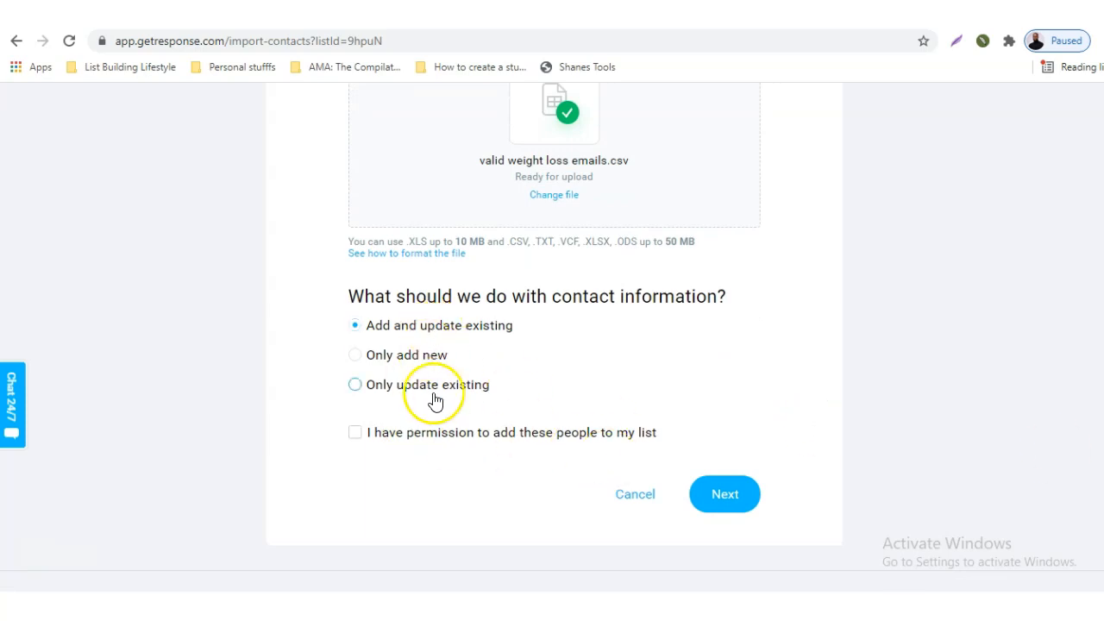
Step: Confirm the permission to add these people and import the uploaded contacts into the "New course students" list
{"action": "left_click", "coordinate": [723, 495]}
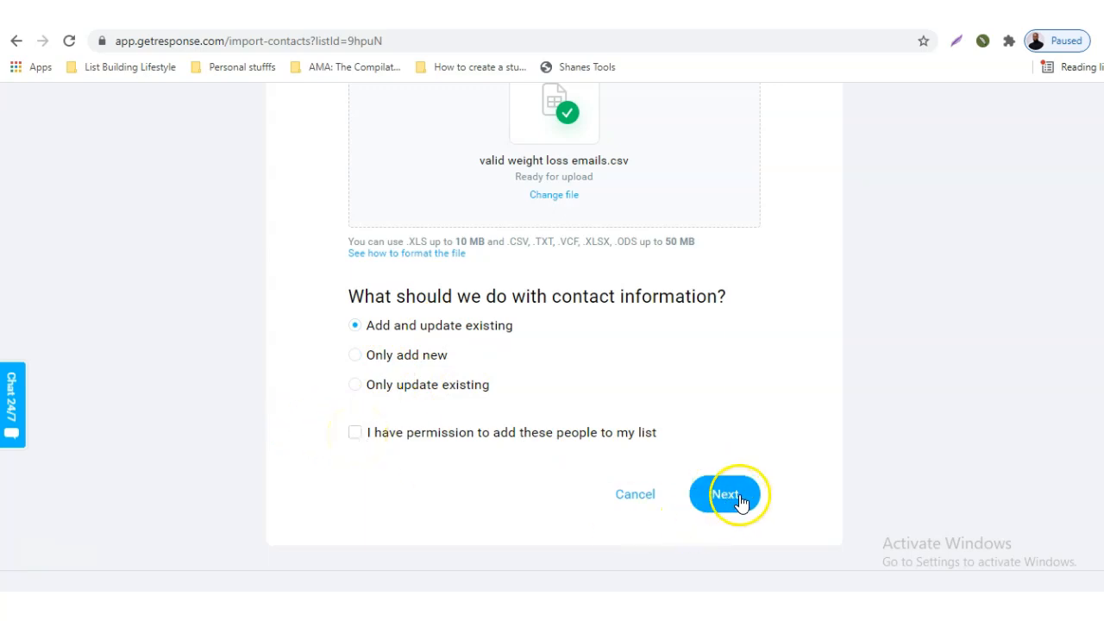
{"action": "left_click", "coordinate": [354, 437]}
{"action": "left_click", "coordinate": [717, 493]}
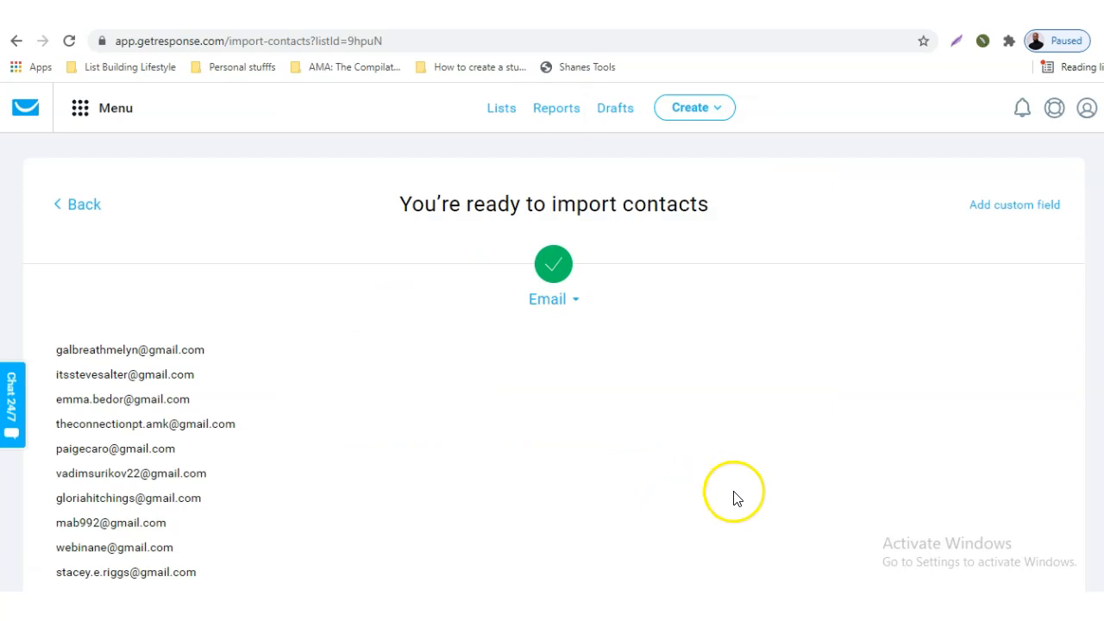
{"action": "scroll", "coordinate": [552, 345], "scroll_direction": "down", "scroll_amount": 2}
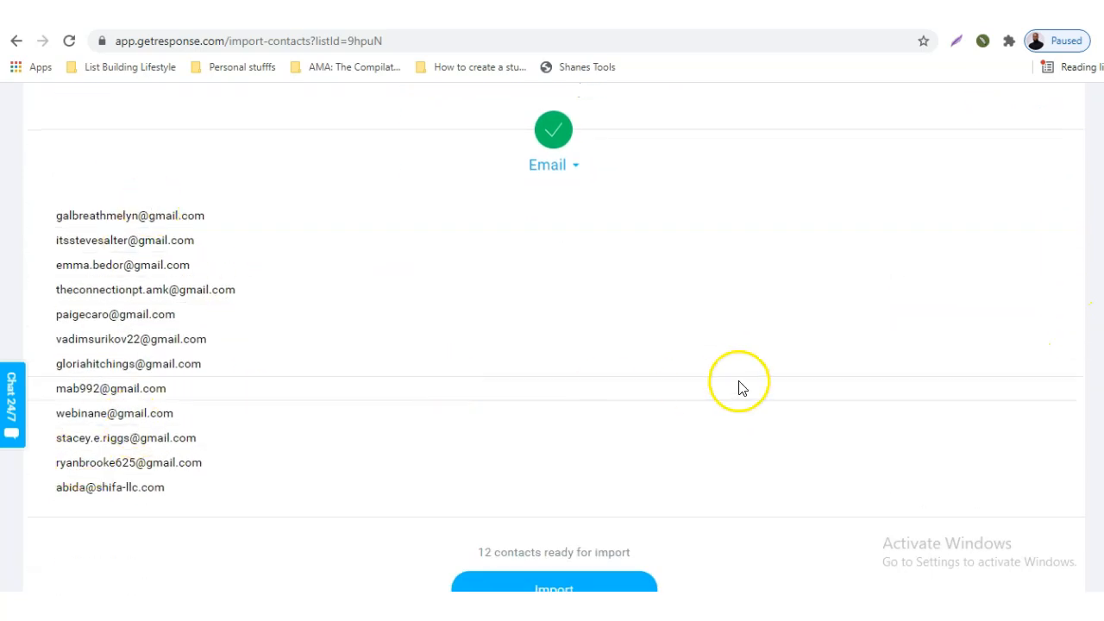
{"action": "scroll", "coordinate": [552, 345], "scroll_direction": "down", "scroll_amount": 2}
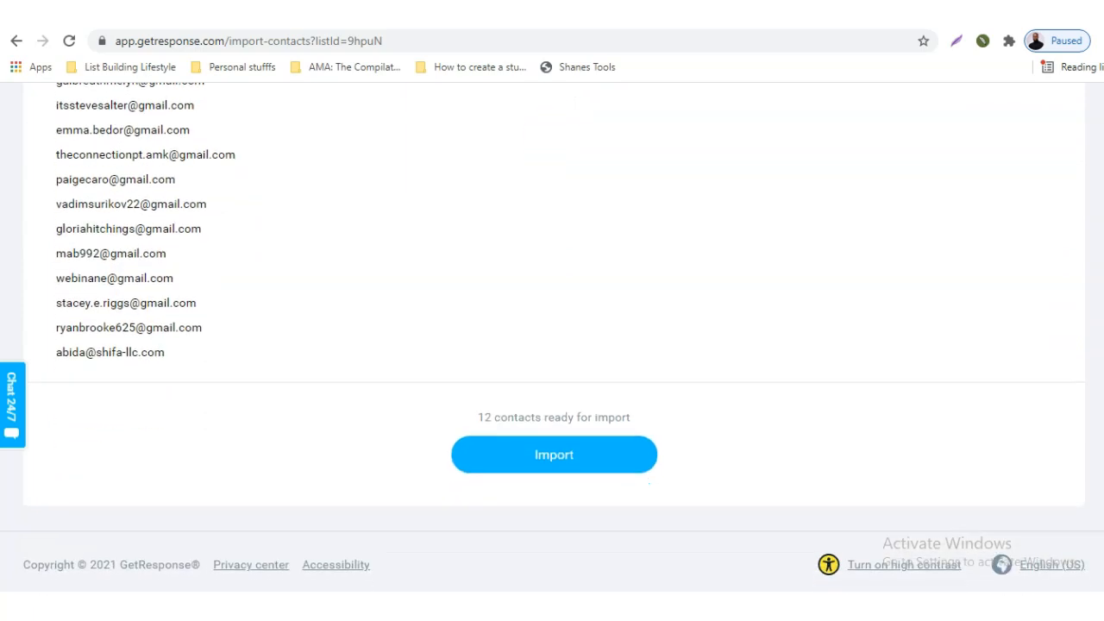
{"action": "left_click", "coordinate": [561, 463]}
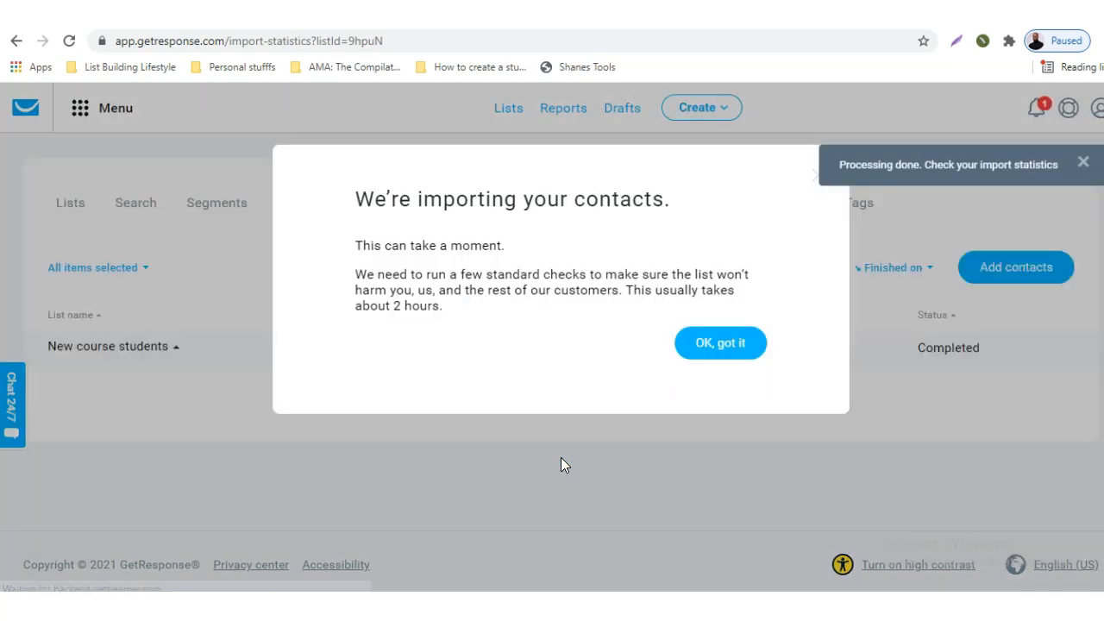
{"action": "left_click", "coordinate": [731, 346]}
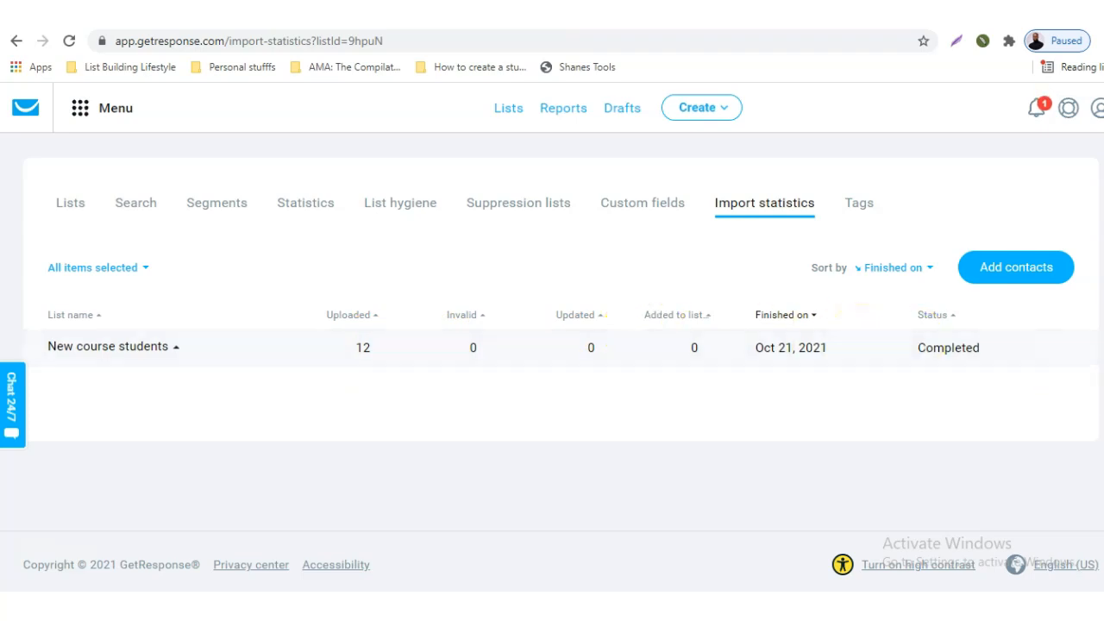
Step: Start creating a landing page from the "Sell knowledge online" template
{"action": "left_click", "coordinate": [695, 114]}
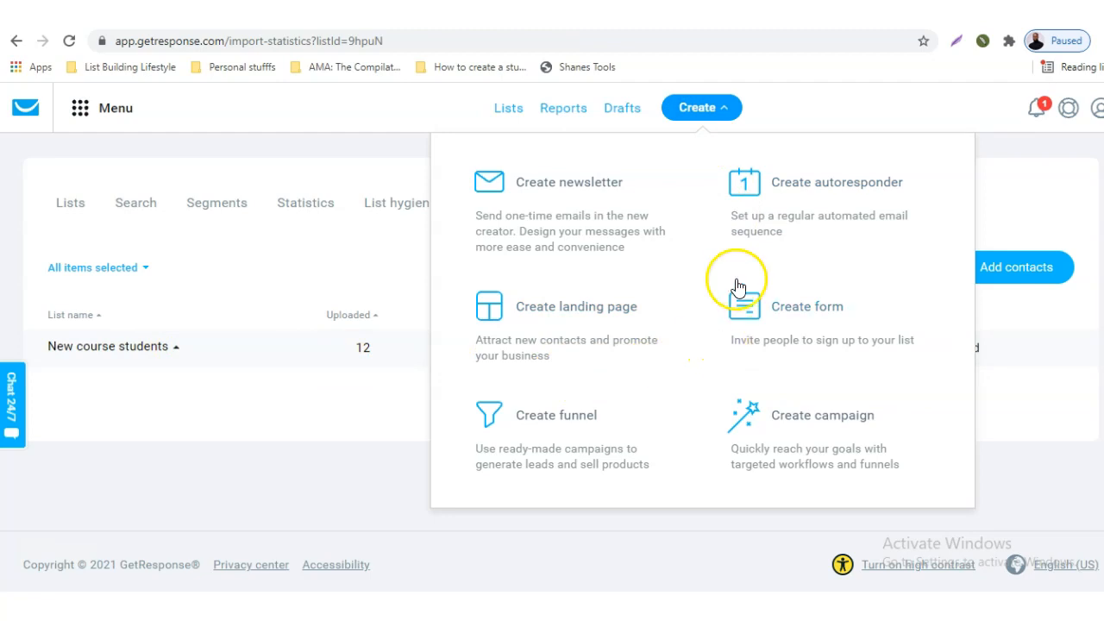
{"action": "left_click", "coordinate": [551, 347]}
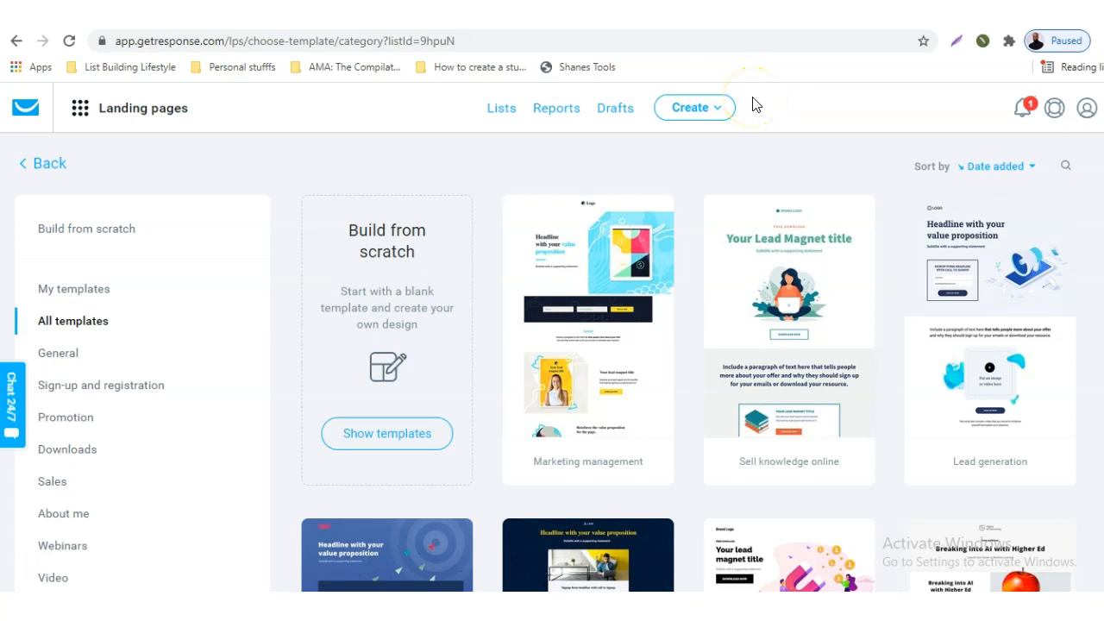
{"action": "mouse_move", "coordinate": [785, 267]}
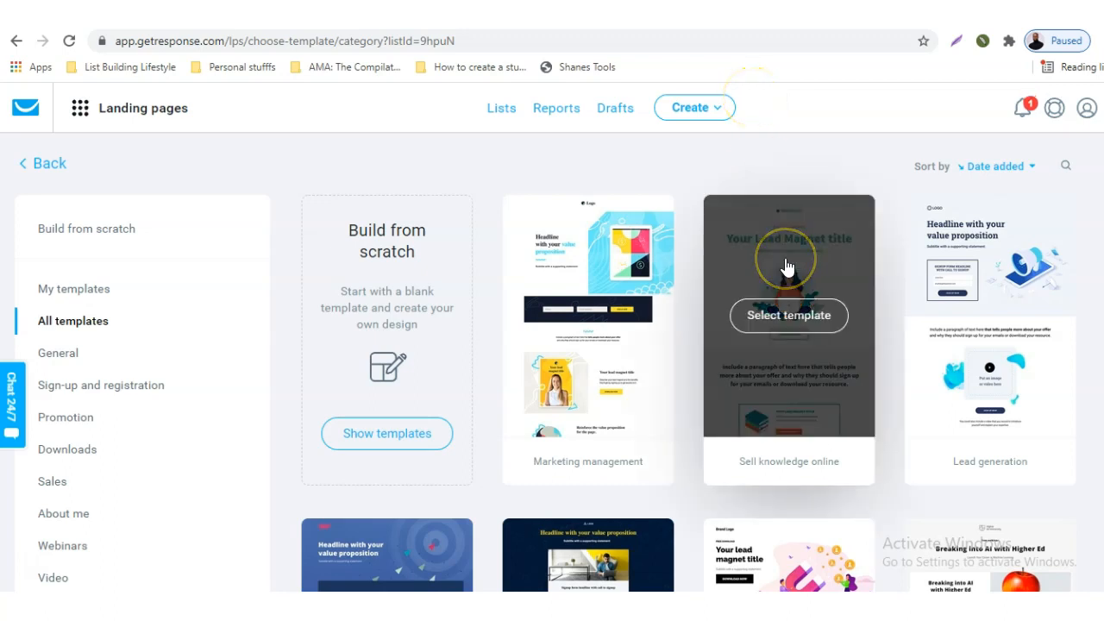
{"action": "mouse_move", "coordinate": [643, 271]}
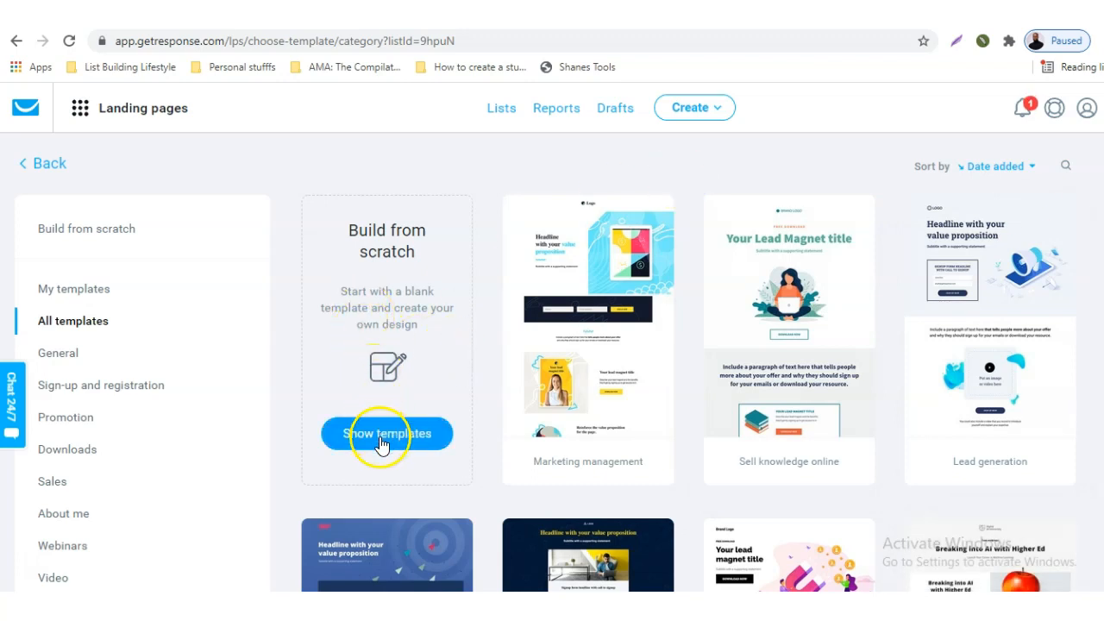
{"action": "mouse_move", "coordinate": [930, 254]}
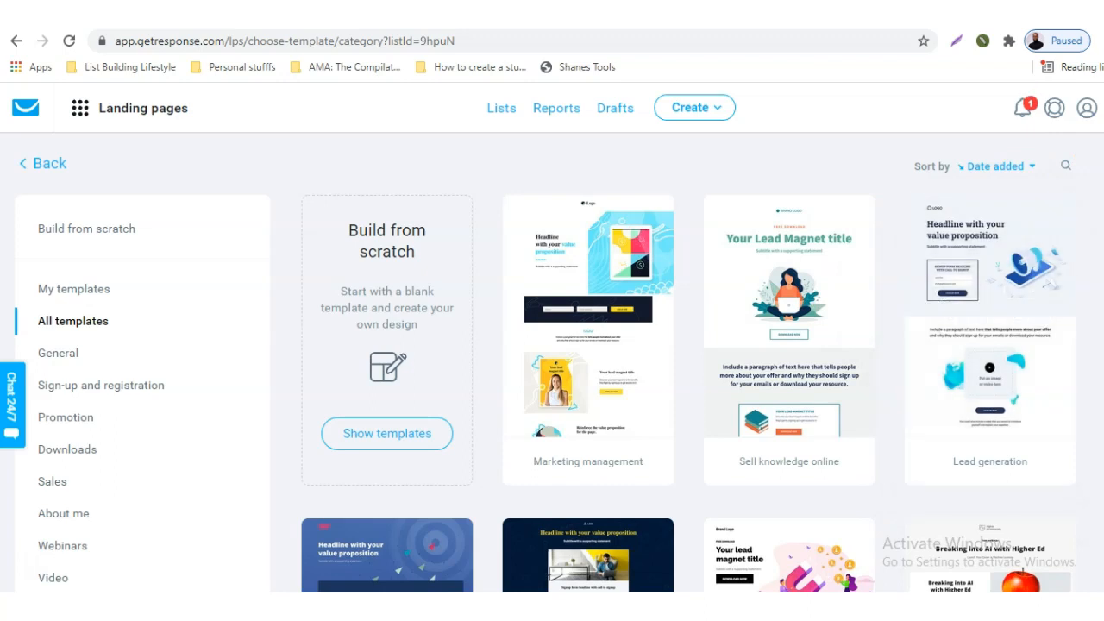
{"action": "mouse_move", "coordinate": [751, 328]}
{"action": "left_click", "coordinate": [785, 304]}
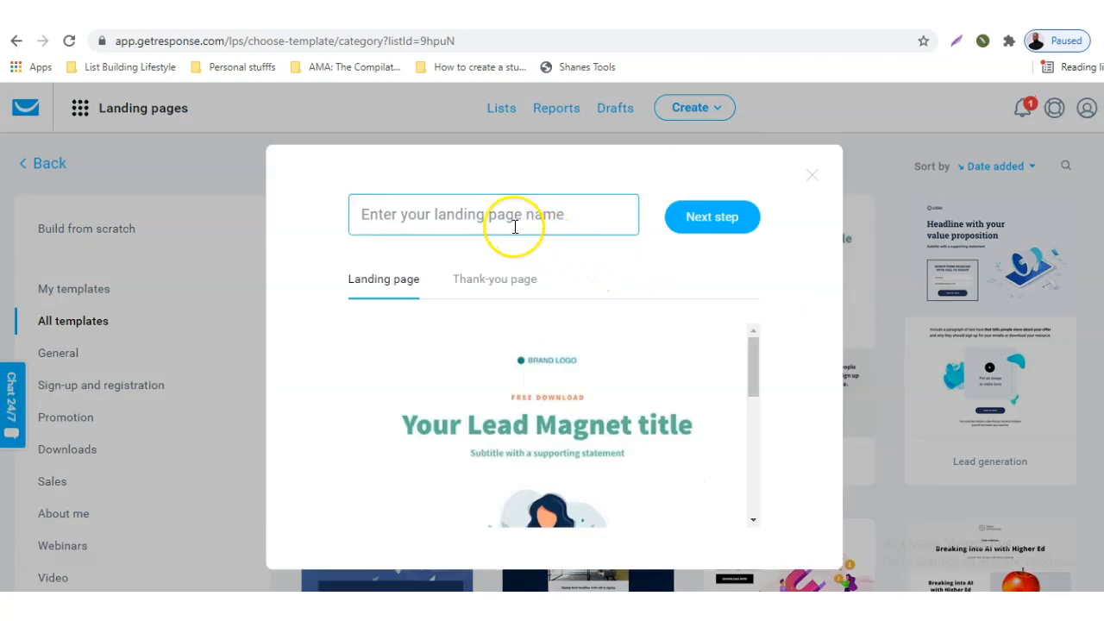
Step: Name the landing page "New course landing page", preview the template, and open it in the landing page editor
{"action": "left_click", "coordinate": [466, 221]}
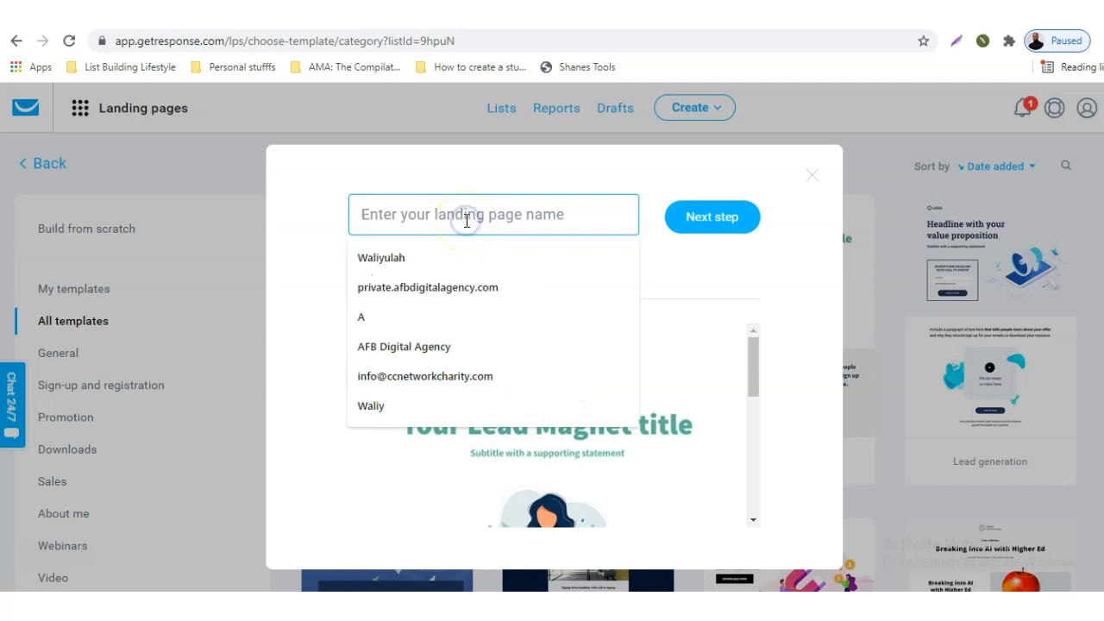
{"action": "type", "text": "N"}
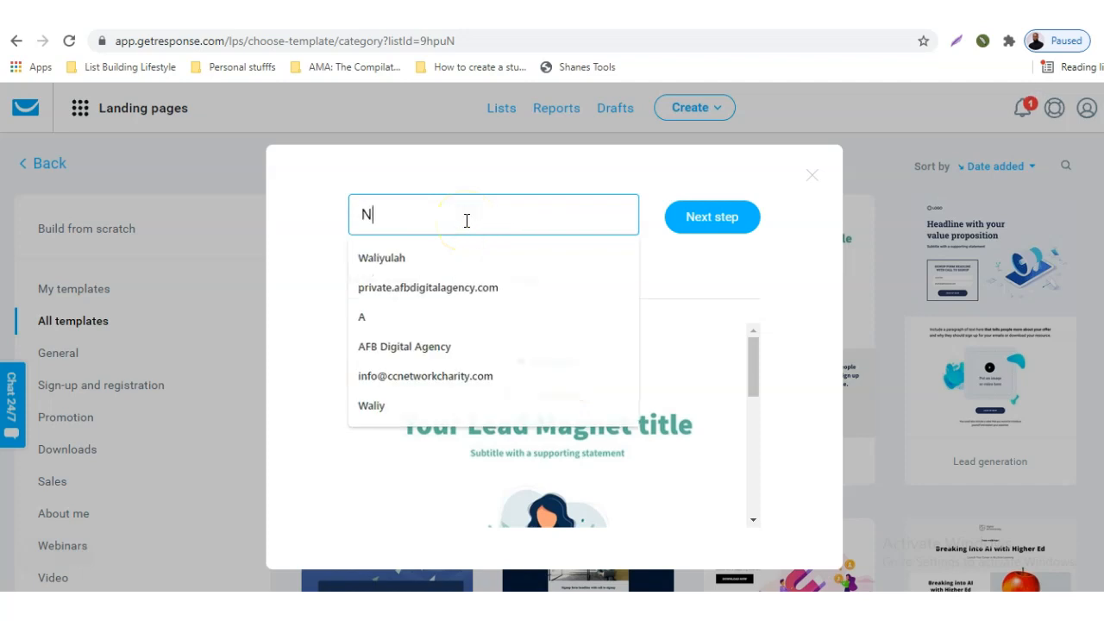
{"action": "type", "text": "ew course"}
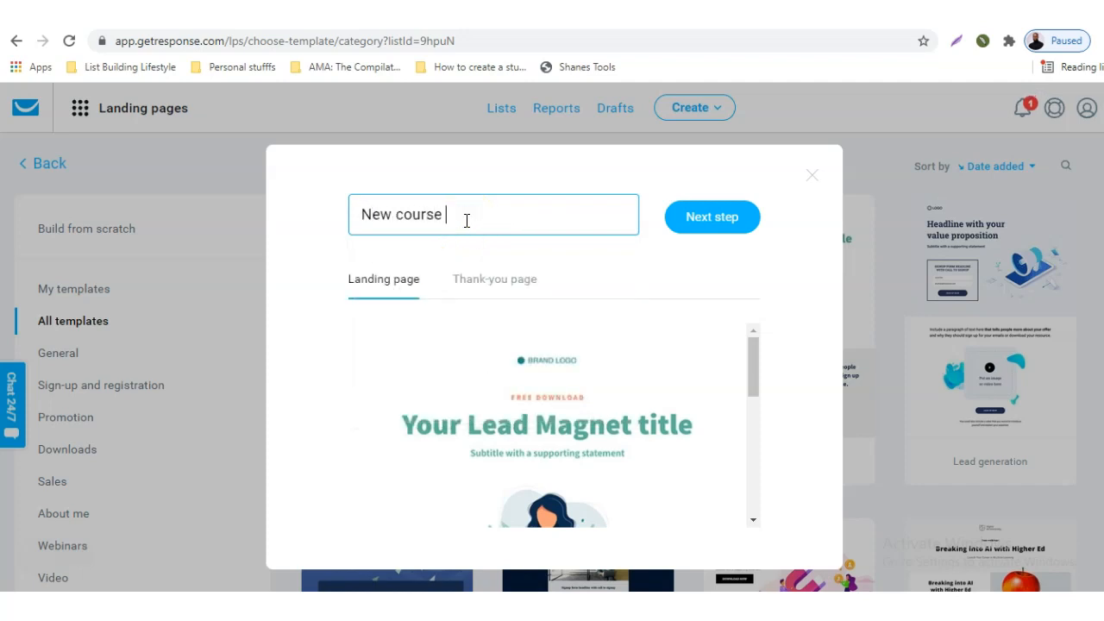
{"action": "type", "text": " landing page"}
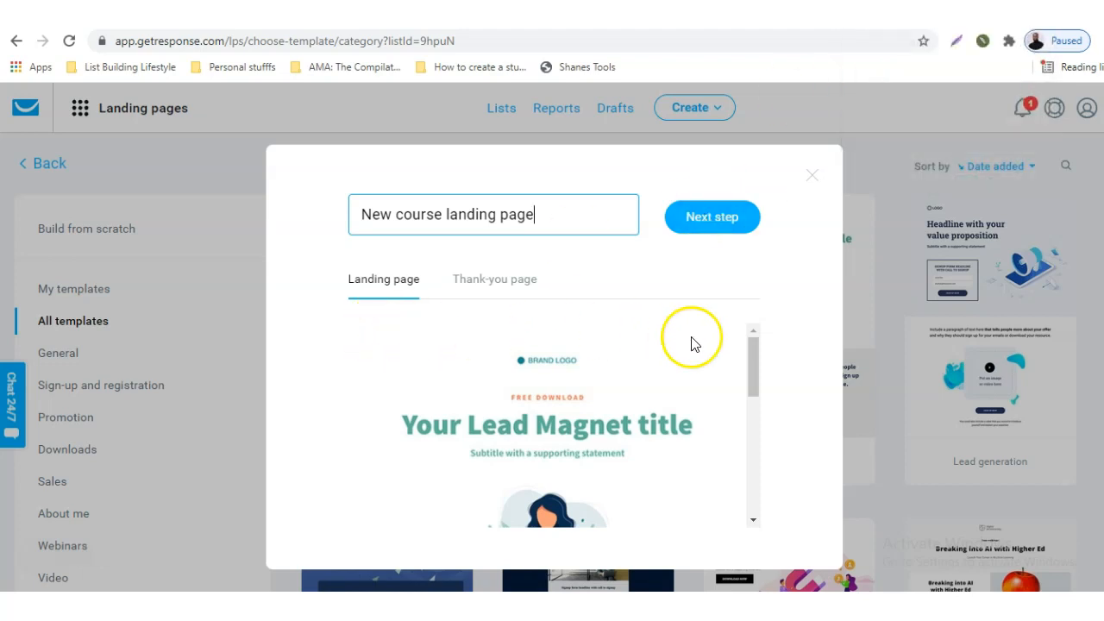
{"action": "left_click_drag", "start_coordinate": [757, 353], "coordinate": [754, 404]}
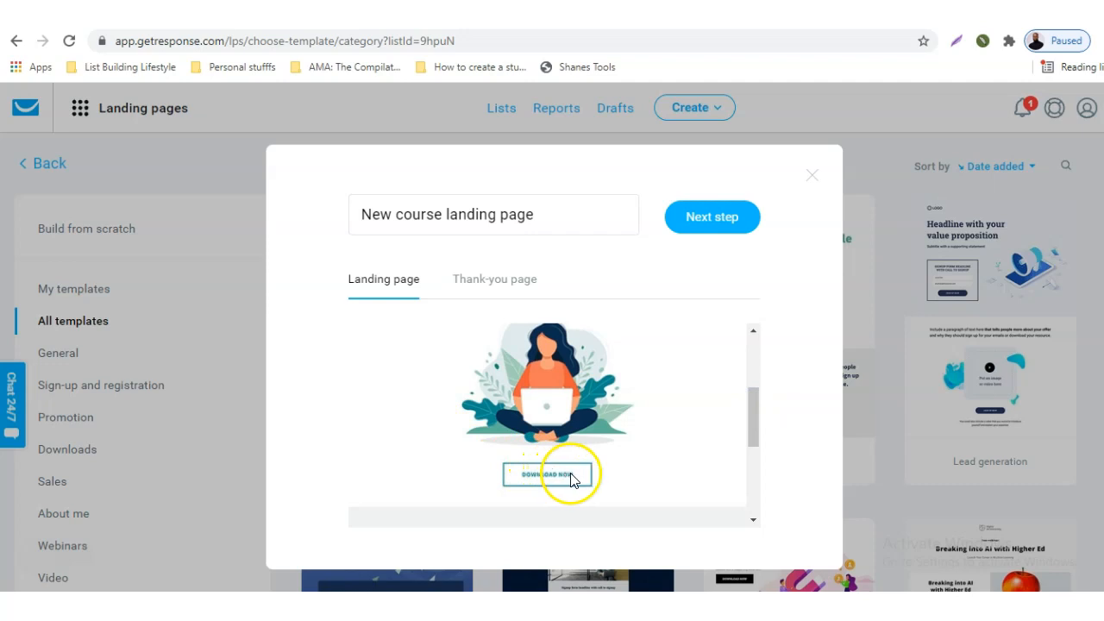
{"action": "left_click_drag", "start_coordinate": [756, 412], "coordinate": [761, 291]}
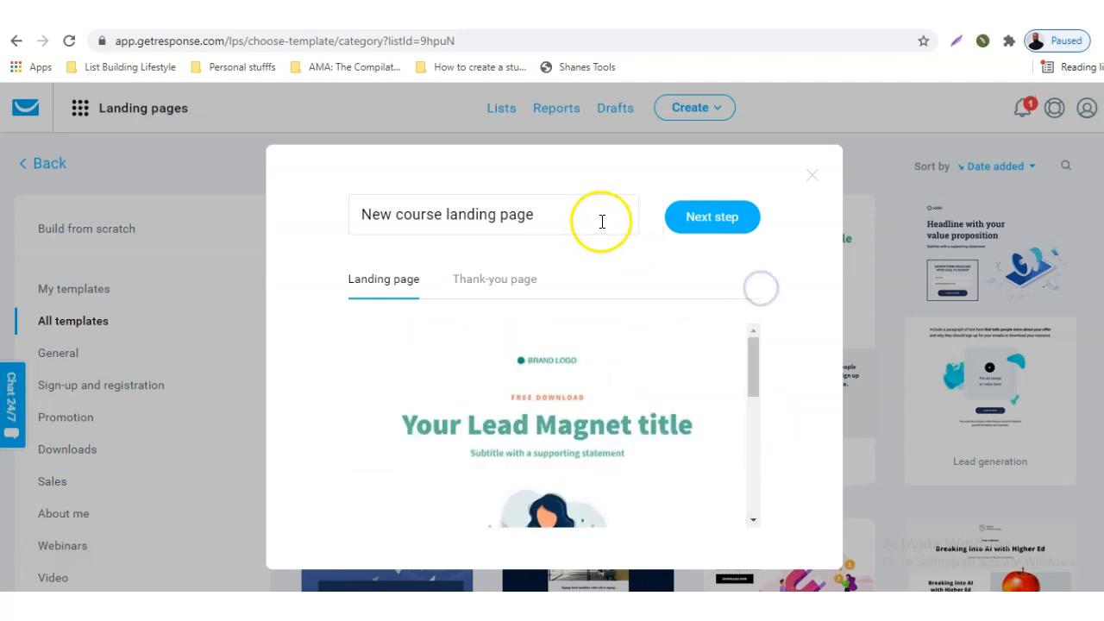
{"action": "left_click", "coordinate": [713, 219]}
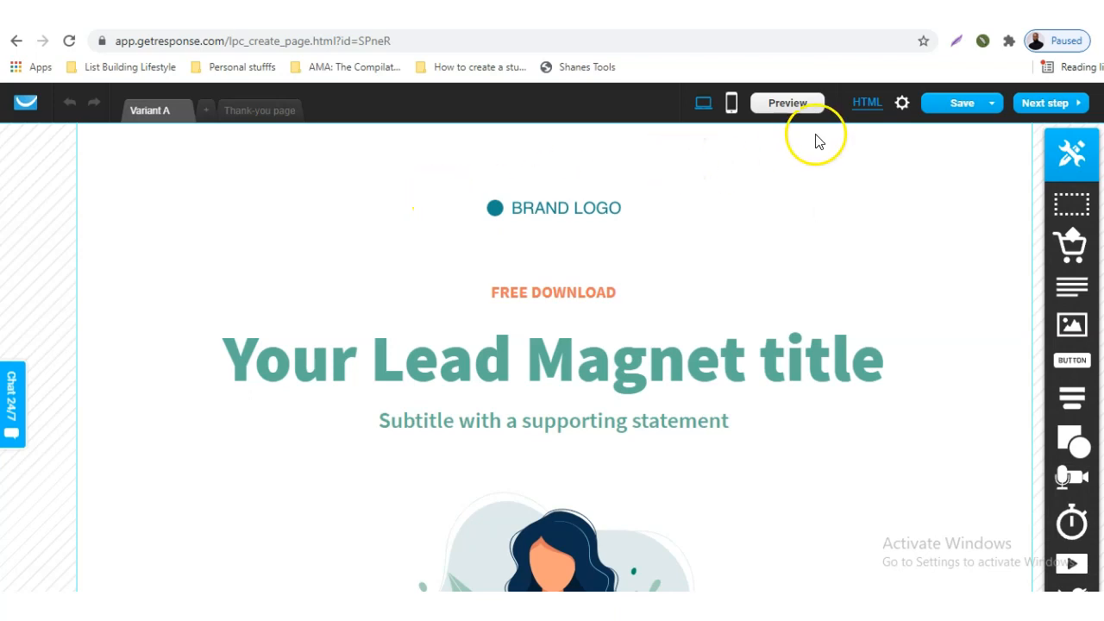
Step: Save the landing page design and continue to the landing page settings
{"action": "mouse_move", "coordinate": [943, 113]}
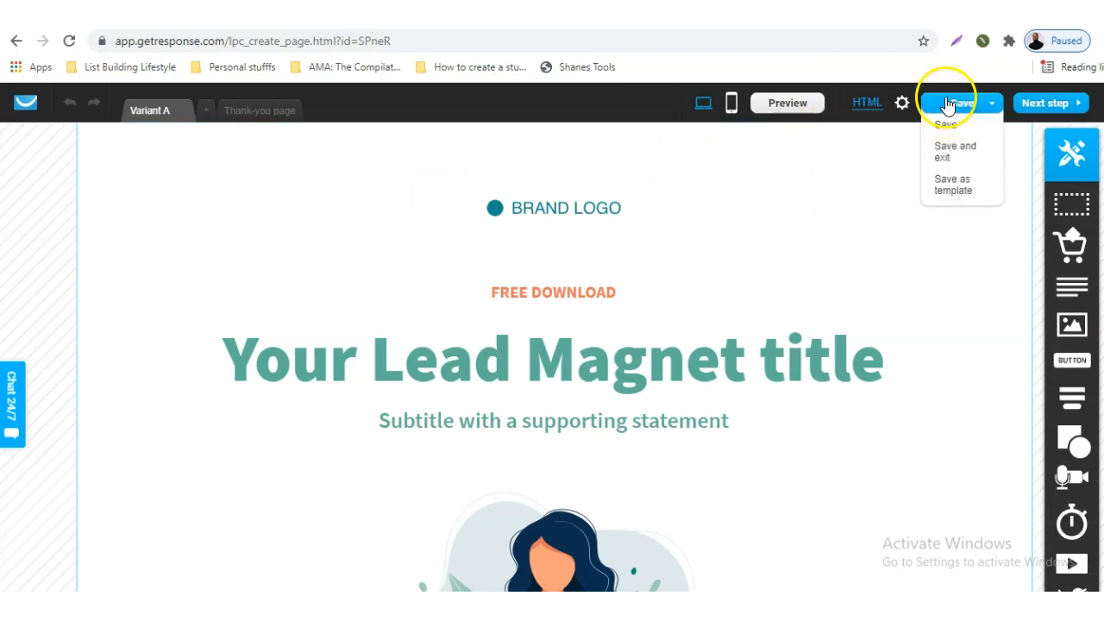
{"action": "left_click", "coordinate": [948, 154]}
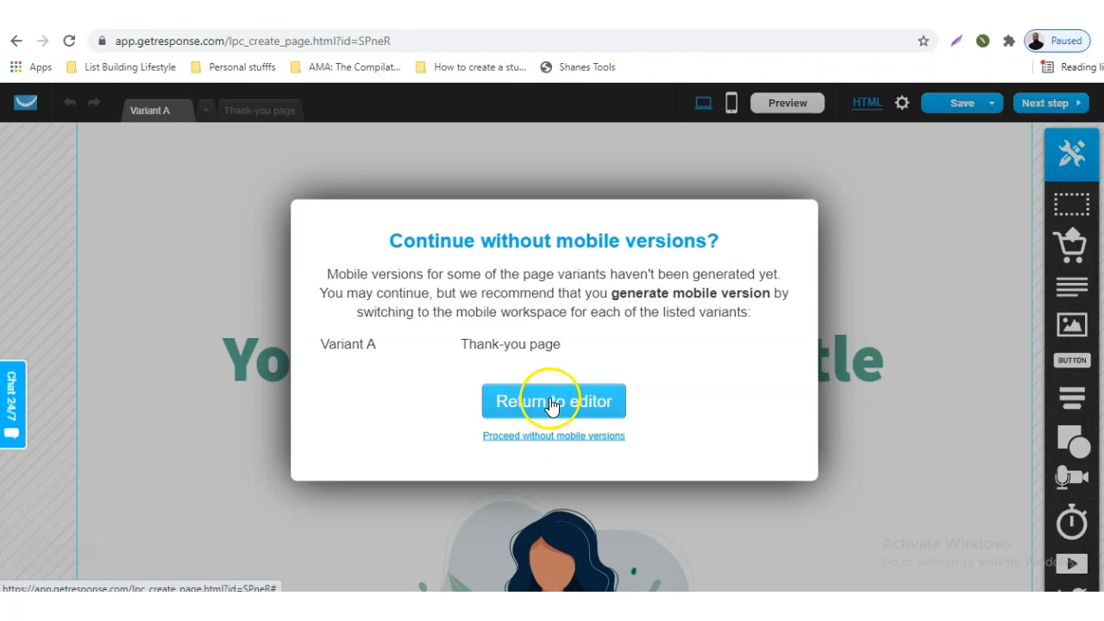
{"action": "left_click", "coordinate": [551, 436]}
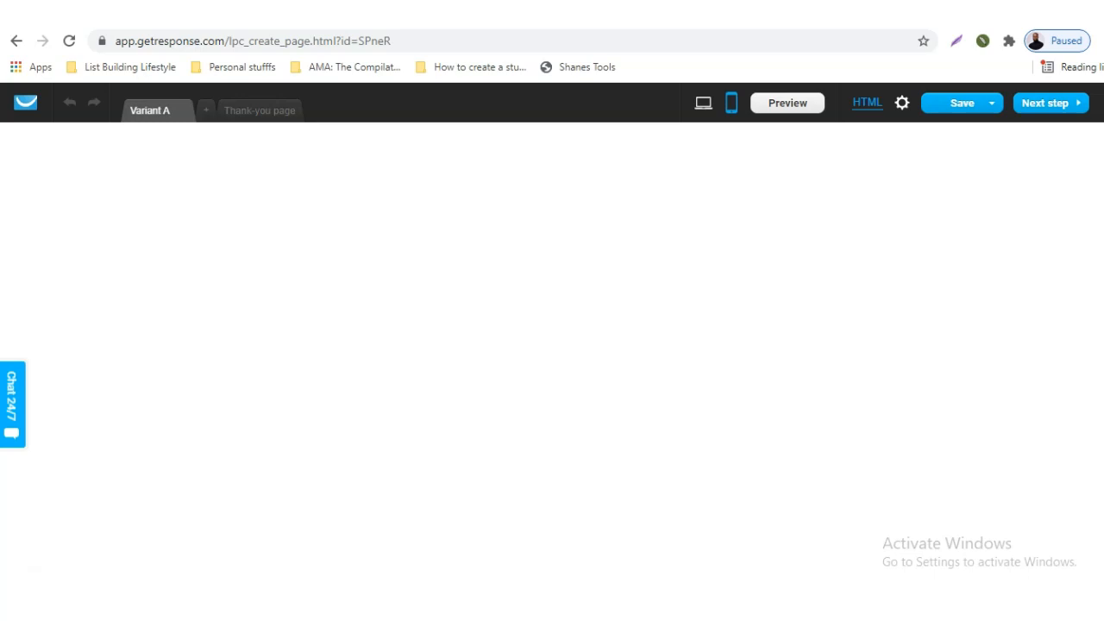
{"action": "left_click", "coordinate": [1063, 106]}
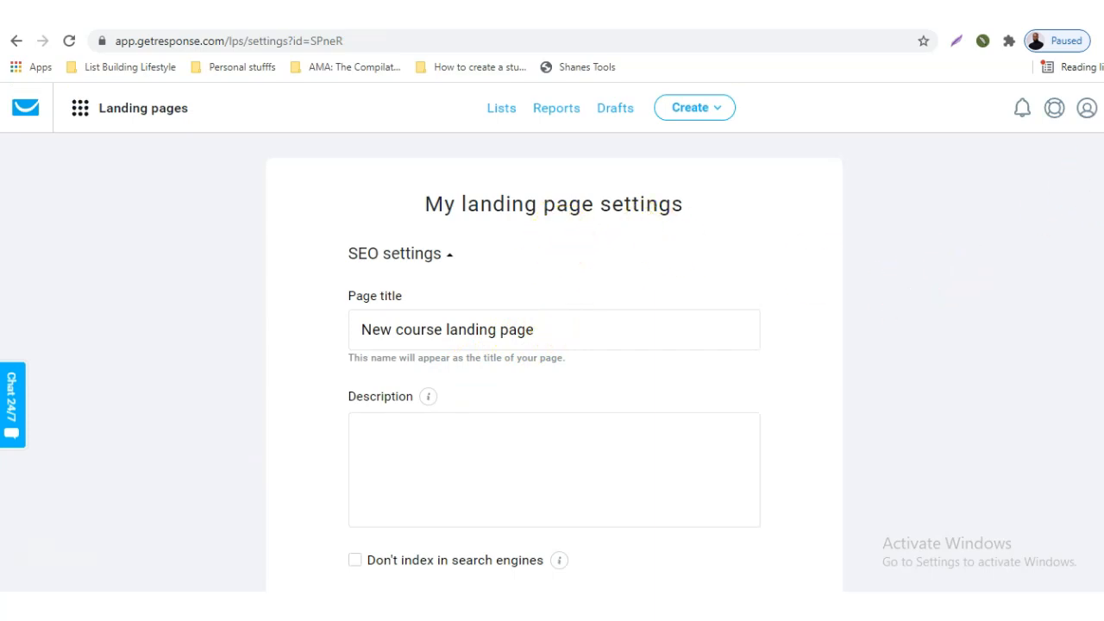
Step: Examine the landing page's SEO settings and the GetResponse subdomain in its URL settings
{"action": "scroll", "coordinate": [553, 362], "scroll_direction": "down", "scroll_amount": 3}
{"action": "scroll", "coordinate": [553, 362], "scroll_direction": "up", "scroll_amount": 3}
{"action": "scroll", "coordinate": [640, 181], "scroll_direction": "down", "scroll_amount": 2}
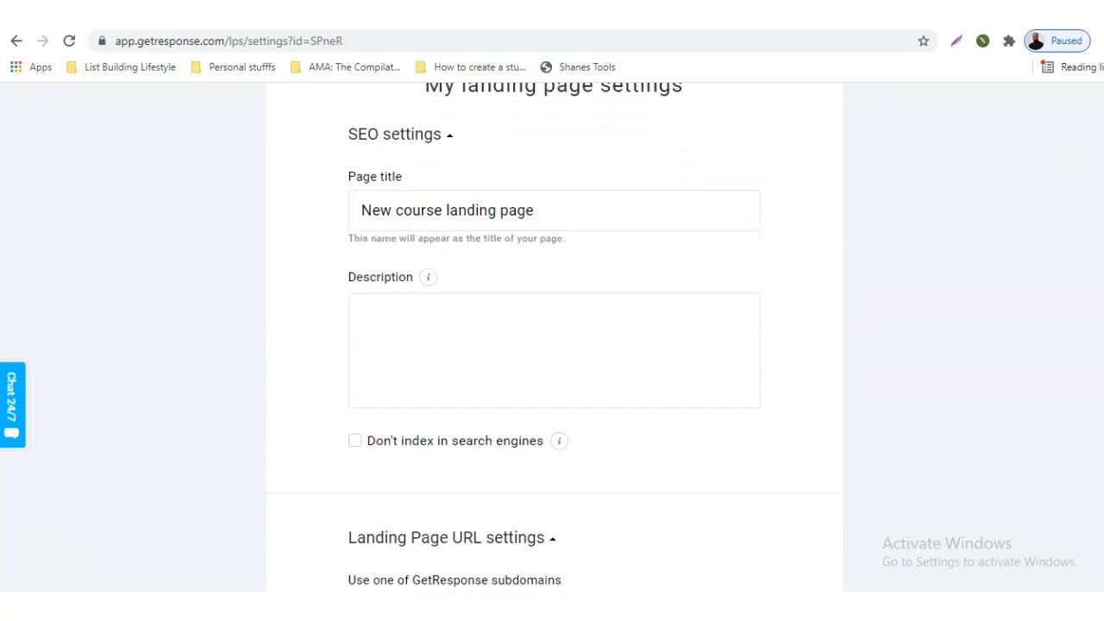
{"action": "scroll", "coordinate": [640, 181], "scroll_direction": "up", "scroll_amount": 2}
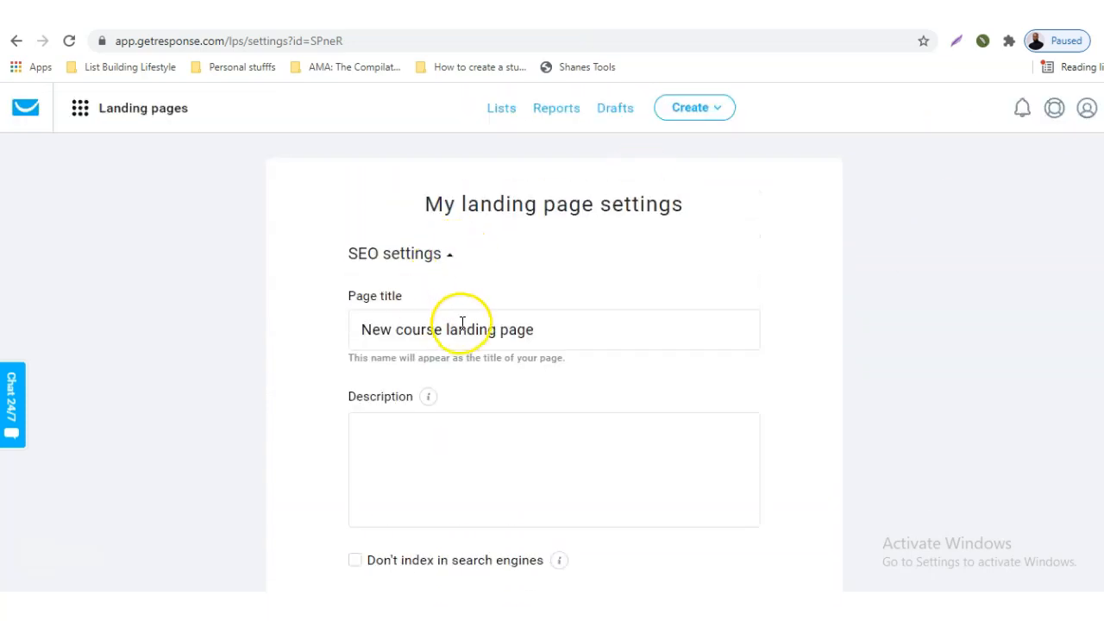
{"action": "scroll", "coordinate": [554, 345], "scroll_direction": "down", "scroll_amount": 3}
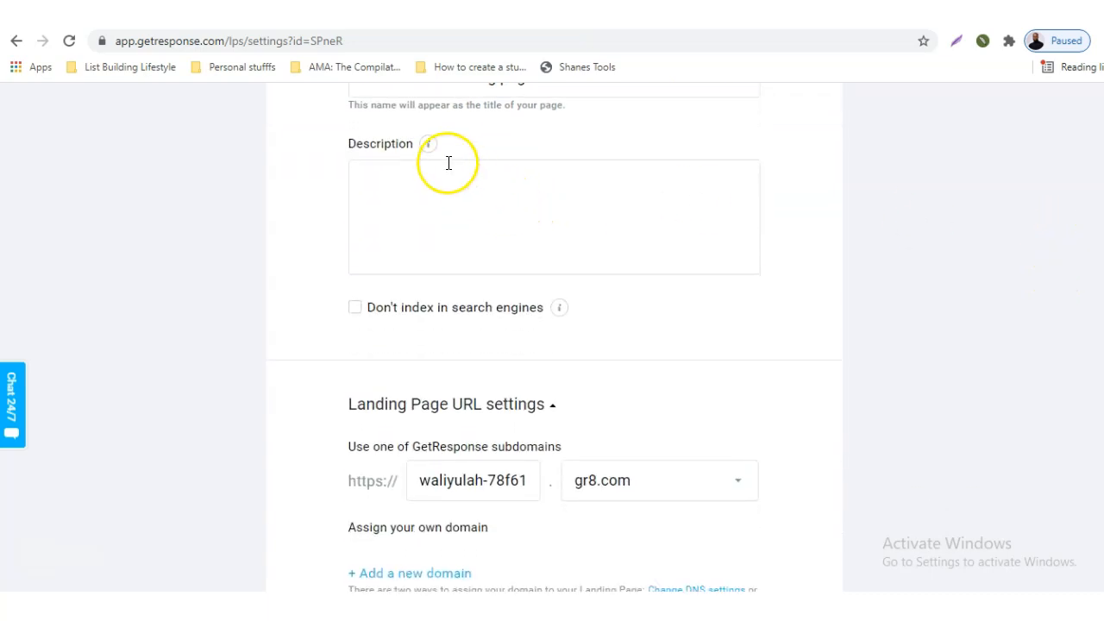
{"action": "mouse_move", "coordinate": [428, 148]}
{"action": "scroll", "coordinate": [454, 255], "scroll_direction": "down", "scroll_amount": 3}
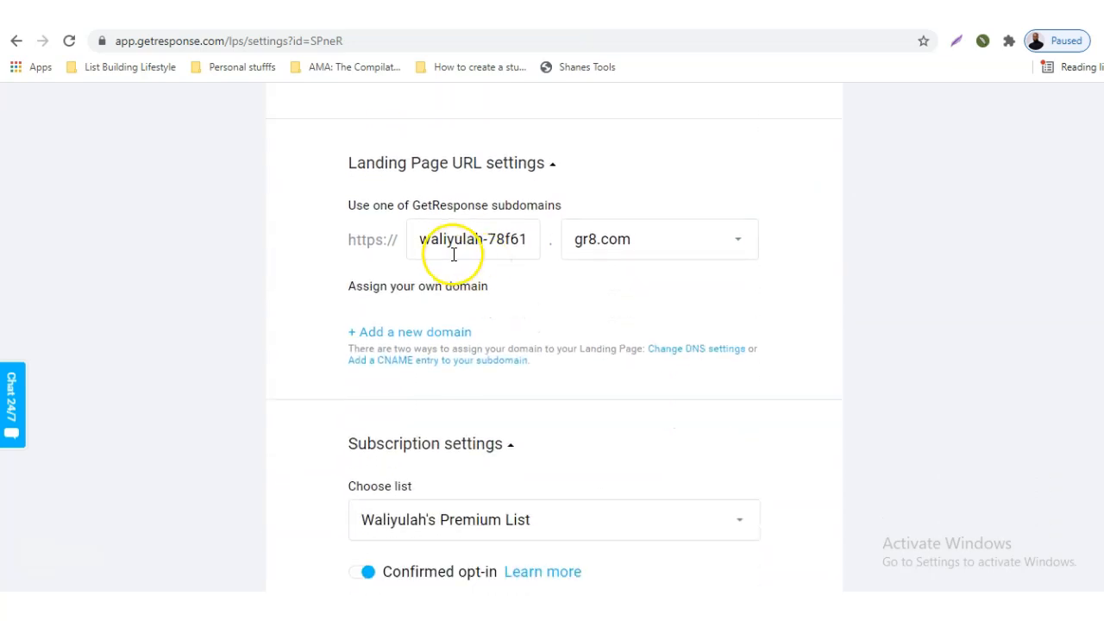
{"action": "left_click_drag", "start_coordinate": [419, 241], "coordinate": [536, 245]}
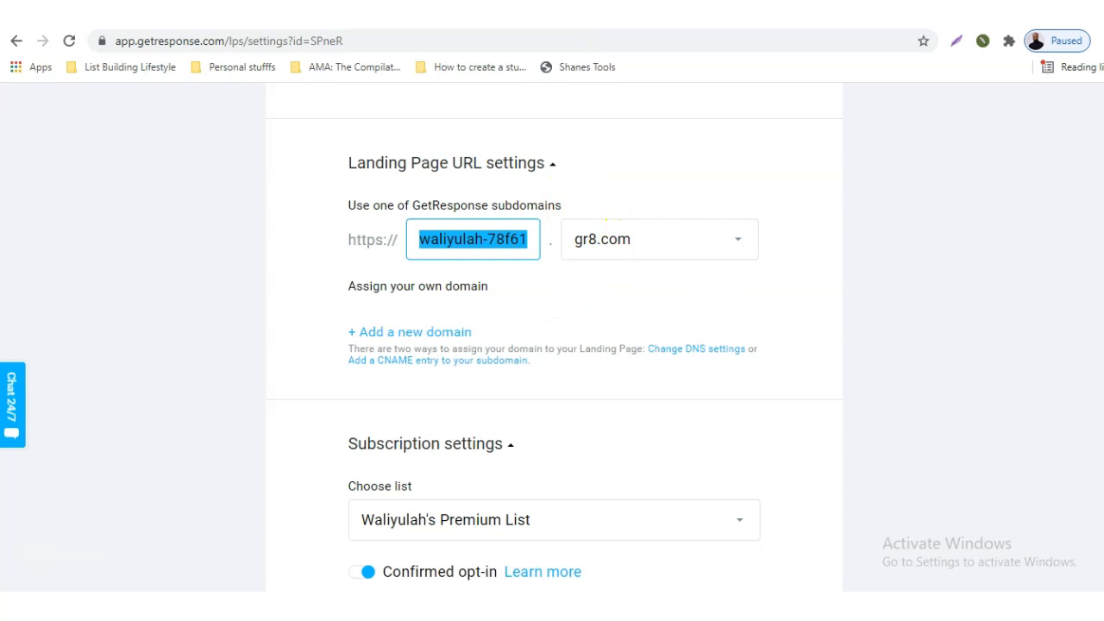
Step: Assign the landing page's subscriptions to the "New course students" list with confirmed opt-in enabled
{"action": "scroll", "coordinate": [554, 345], "scroll_direction": "down", "scroll_amount": 1}
{"action": "scroll", "coordinate": [879, 341], "scroll_direction": "down", "scroll_amount": 2}
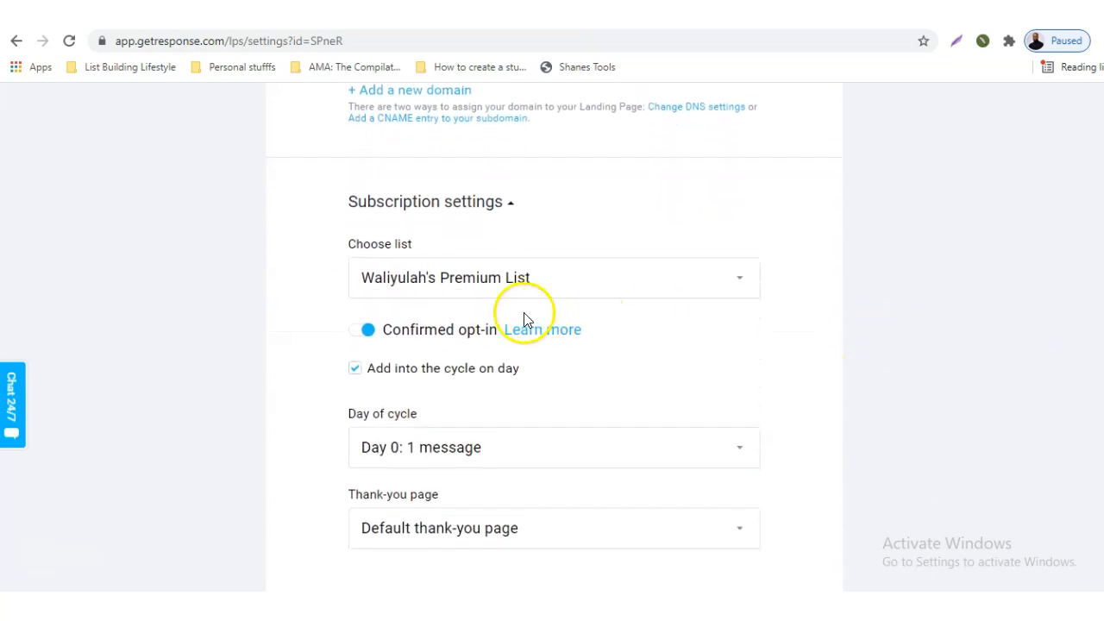
{"action": "left_click", "coordinate": [623, 283]}
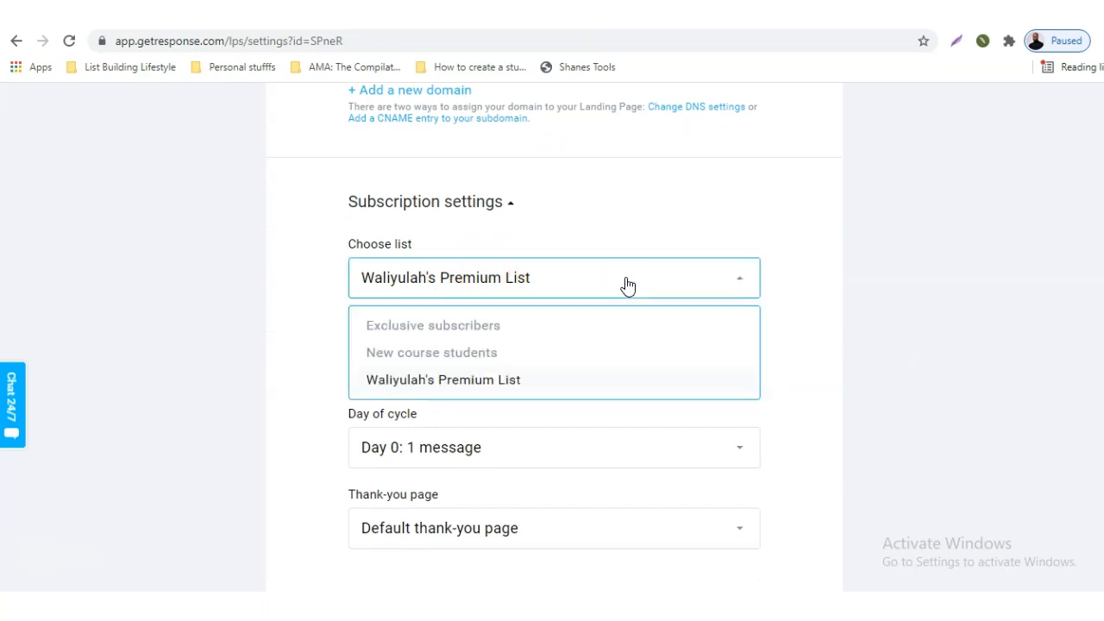
{"action": "left_click", "coordinate": [321, 337]}
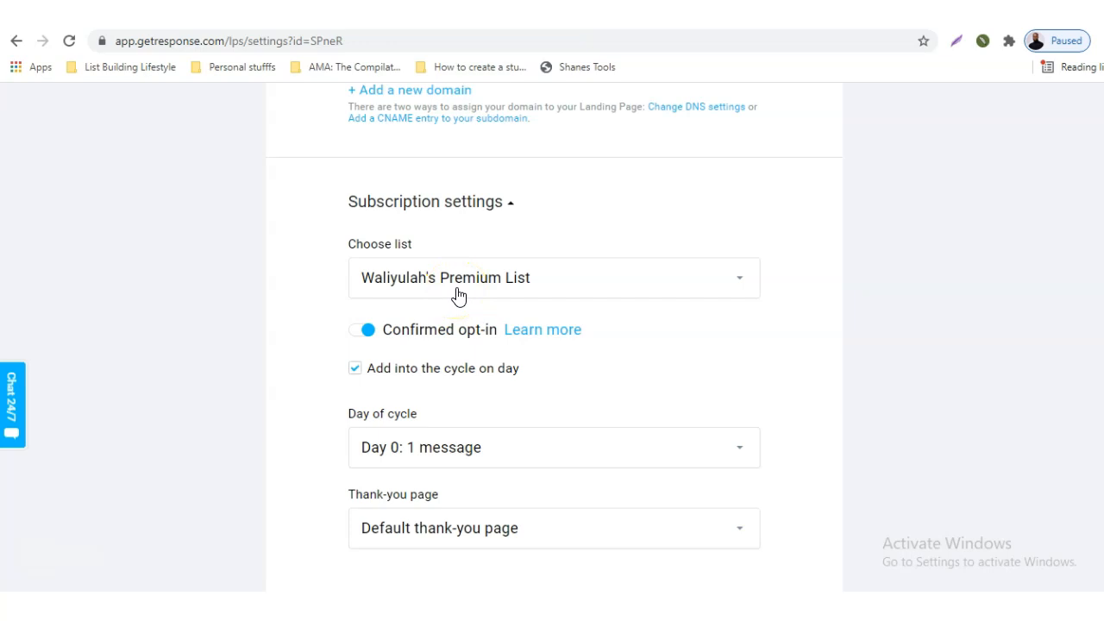
{"action": "left_click", "coordinate": [522, 285]}
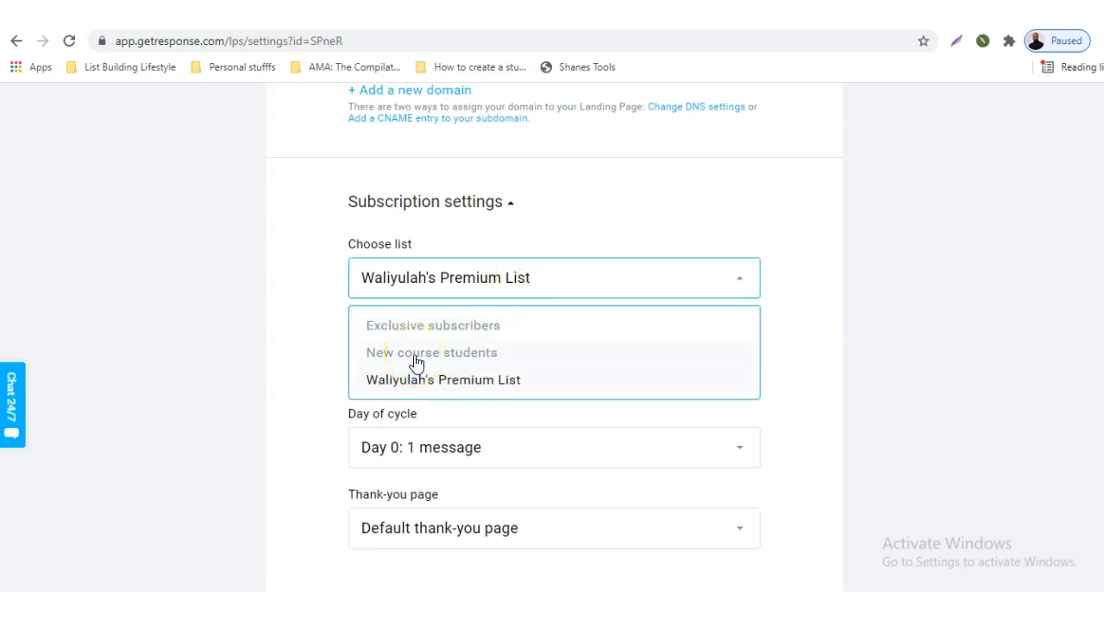
{"action": "left_click", "coordinate": [416, 355]}
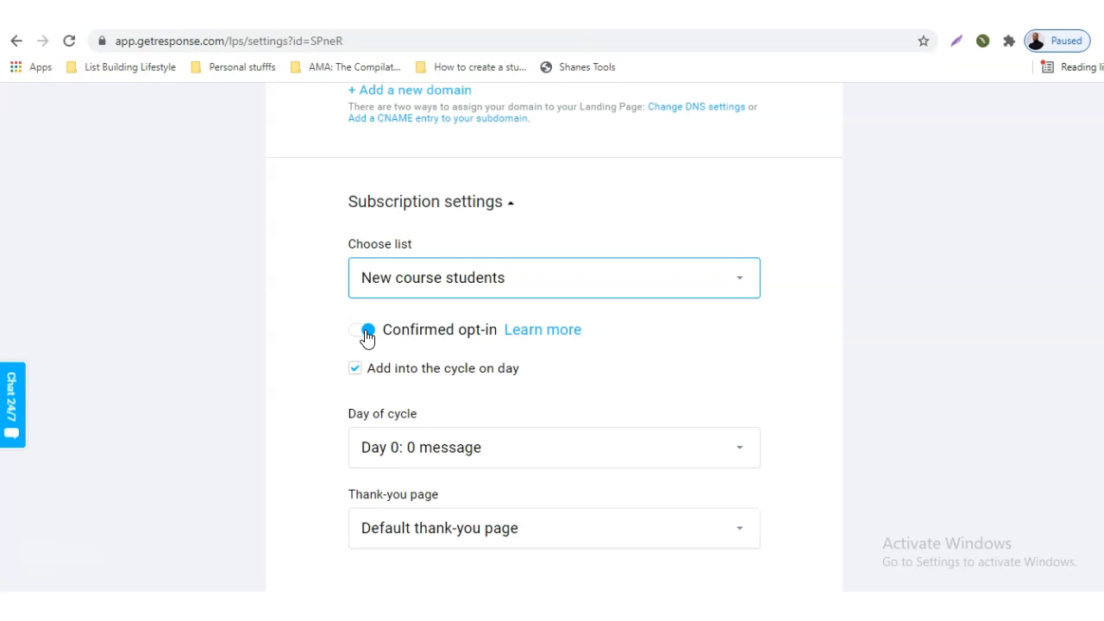
{"action": "left_click", "coordinate": [365, 331]}
Step: Add landing page subscribers into the autoresponder cycle on "Day 0: 0 message"
{"action": "scroll", "coordinate": [678, 338], "scroll_direction": "down", "scroll_amount": 1}
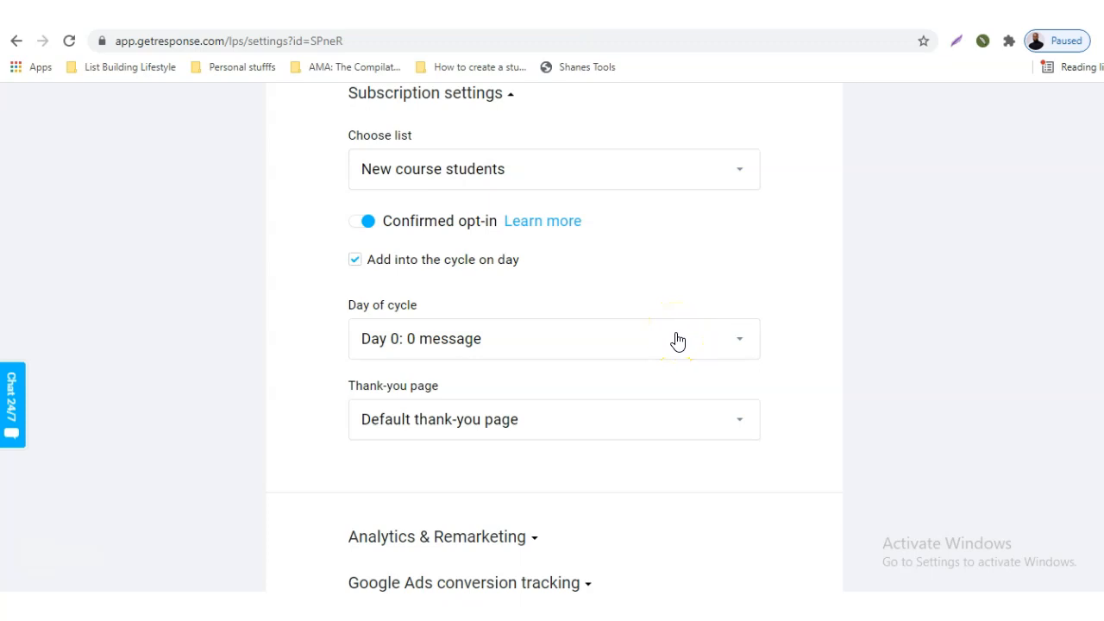
{"action": "left_click", "coordinate": [678, 341]}
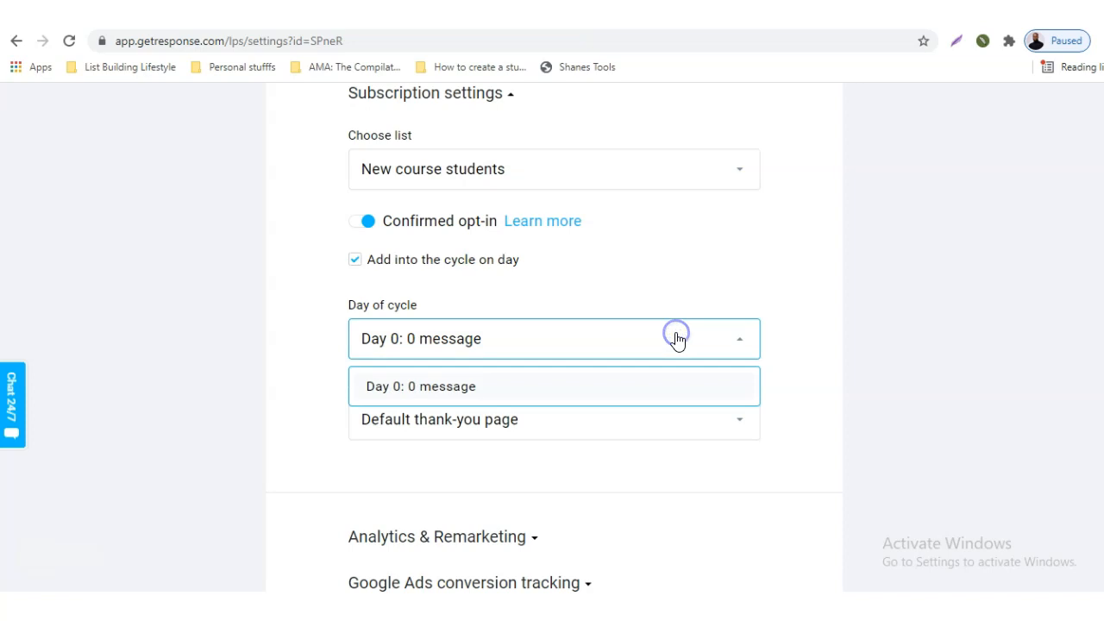
{"action": "left_click", "coordinate": [466, 396]}
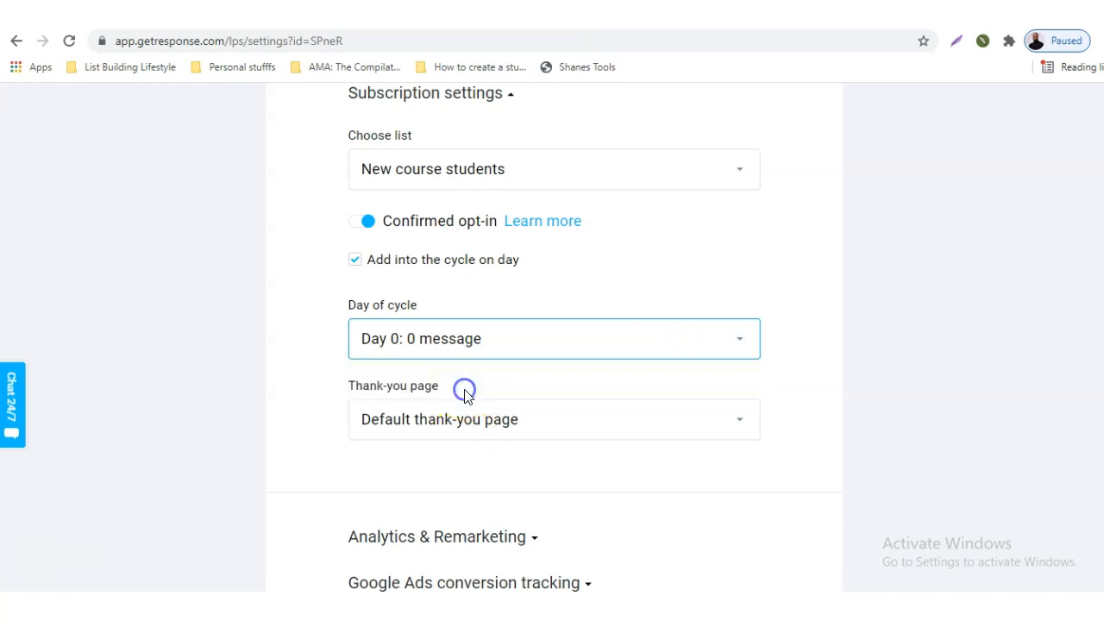
Step: Try the custom thank-you page option and restore the default thank-you page
{"action": "left_click", "coordinate": [726, 427]}
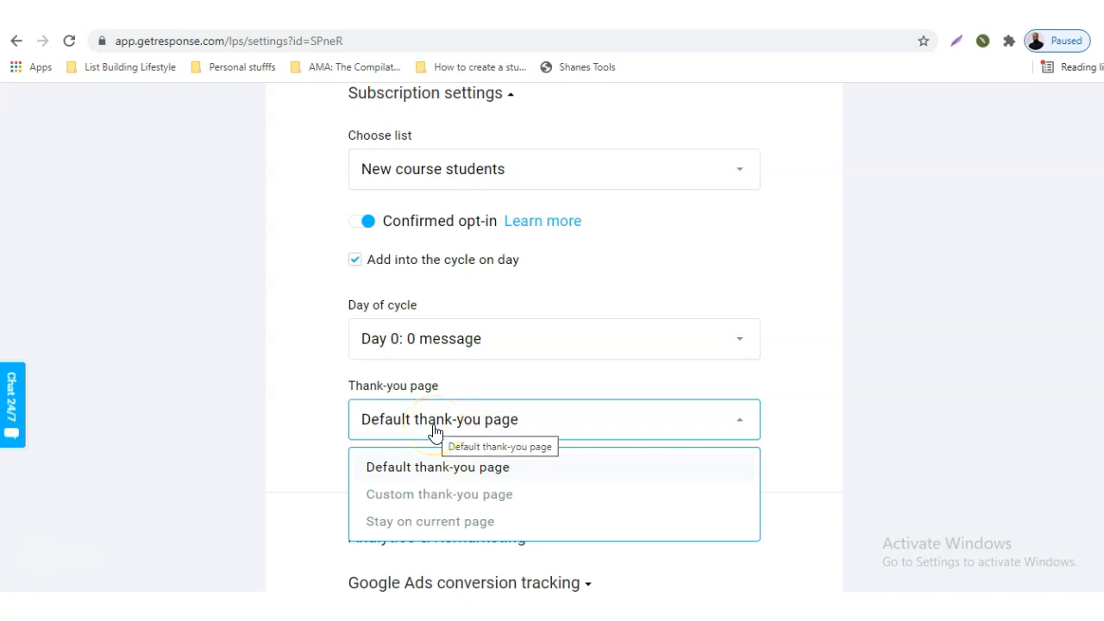
{"action": "left_click", "coordinate": [440, 495]}
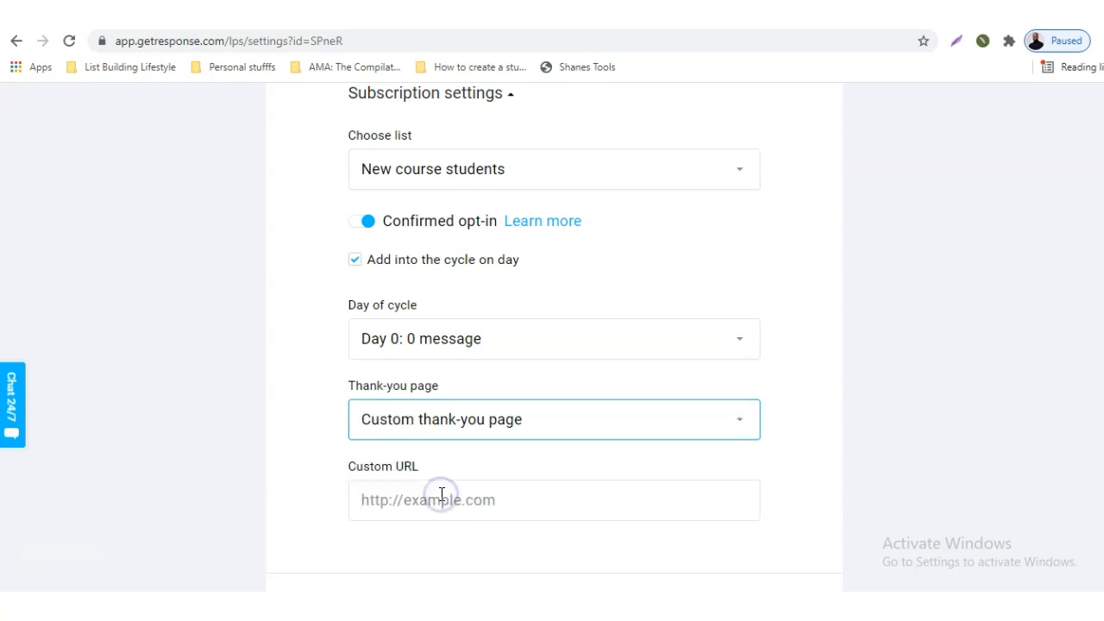
{"action": "left_click", "coordinate": [415, 499]}
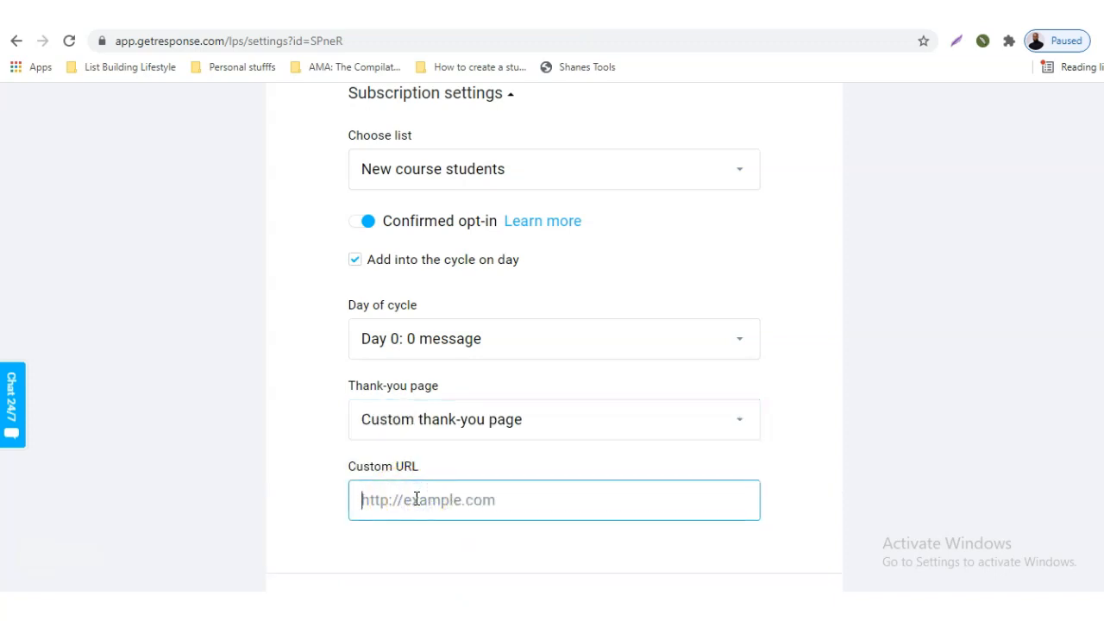
{"action": "left_click", "coordinate": [638, 434]}
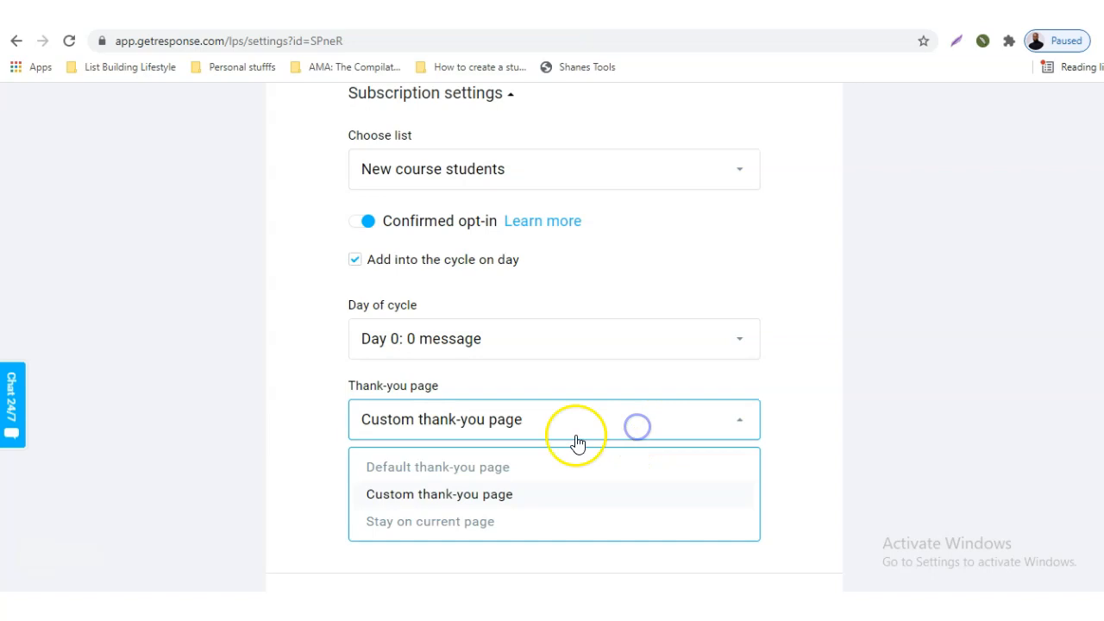
{"action": "left_click", "coordinate": [477, 467]}
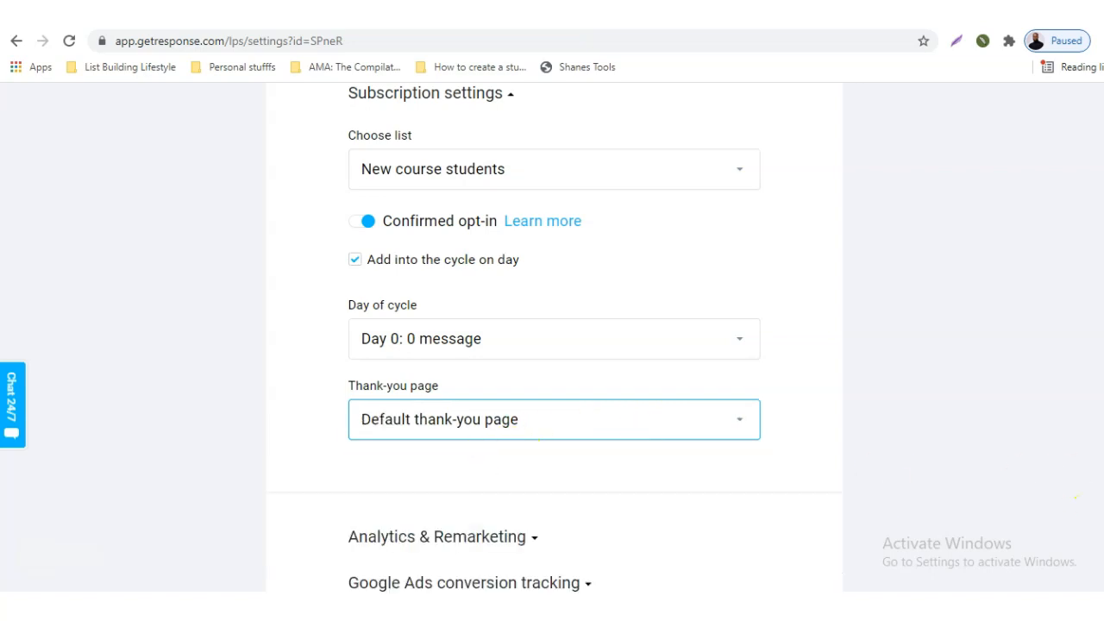
Step: Save the landing page with its current settings
{"action": "scroll", "coordinate": [1082, 492], "scroll_direction": "down", "scroll_amount": 3}
{"action": "scroll", "coordinate": [554, 337], "scroll_direction": "up", "scroll_amount": 12}
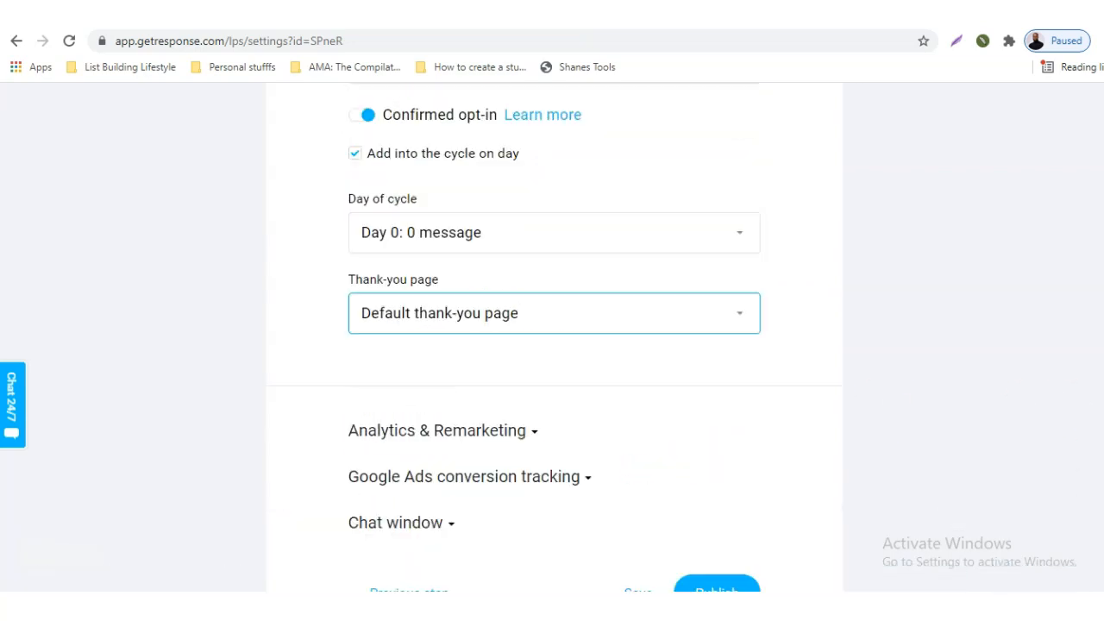
{"action": "scroll", "coordinate": [553, 336], "scroll_direction": "down", "scroll_amount": 12}
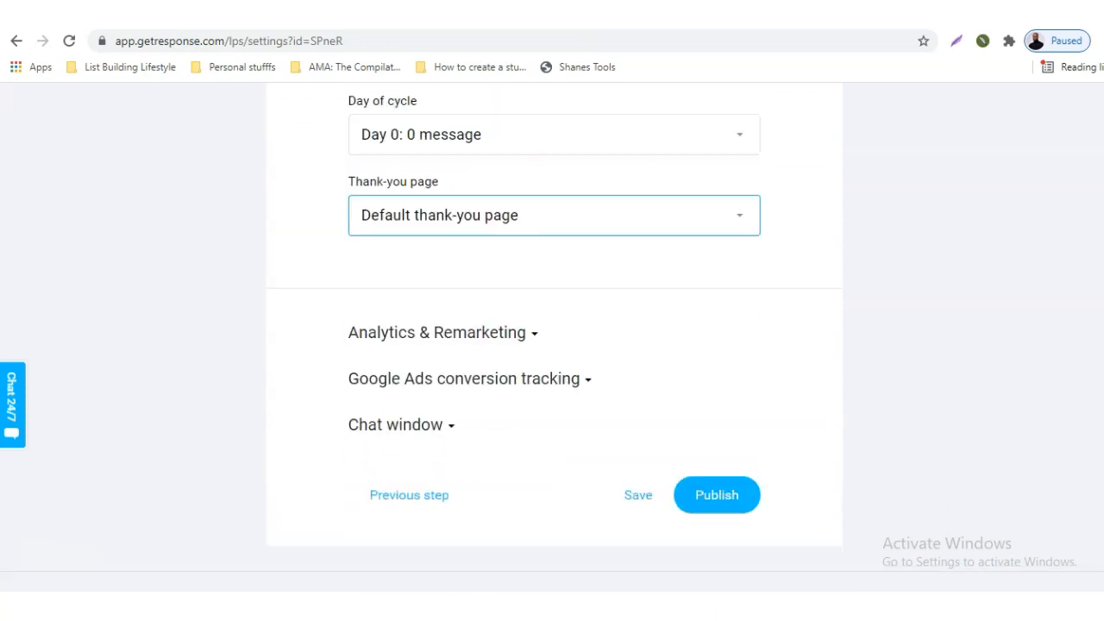
{"action": "left_click", "coordinate": [705, 457]}
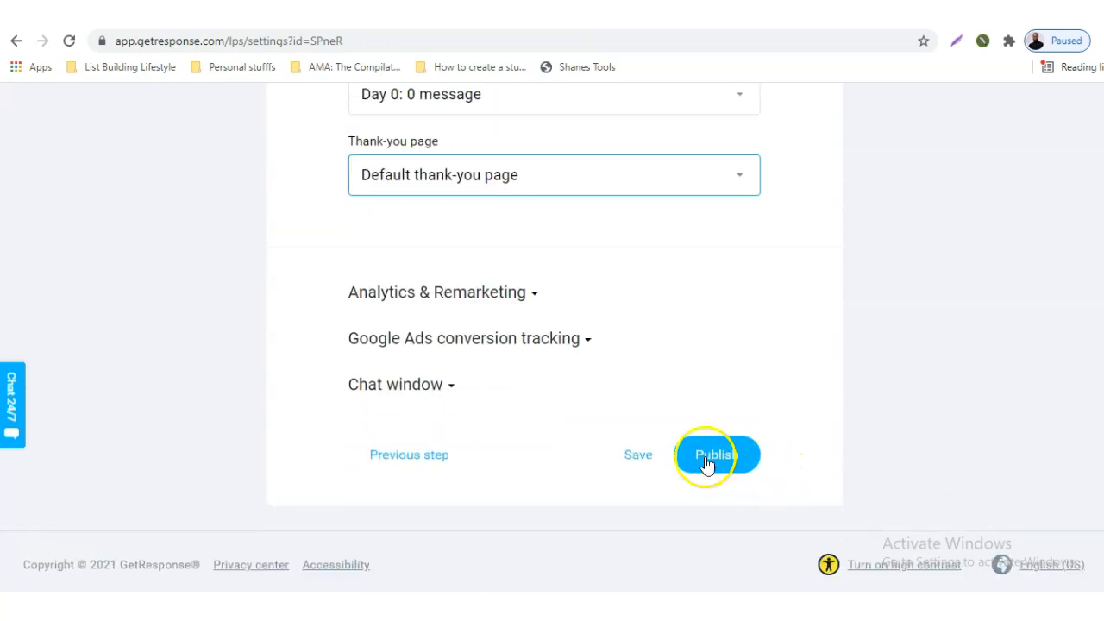
{"action": "left_click", "coordinate": [638, 457]}
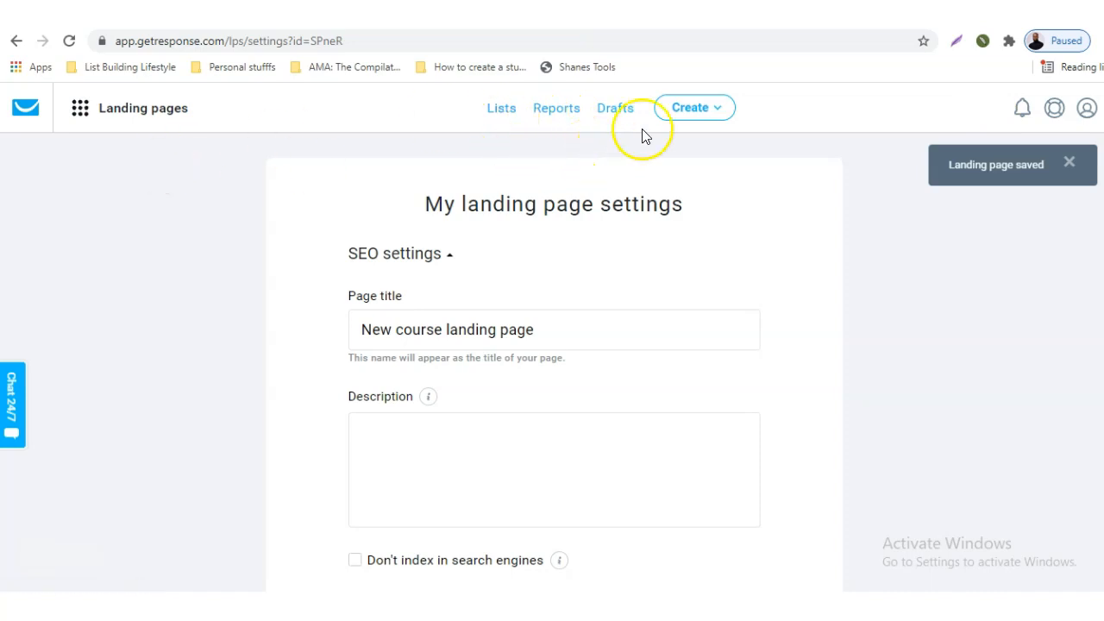
Step: Create a new autoresponder and name it "New course series day 2"
{"action": "left_click", "coordinate": [703, 120]}
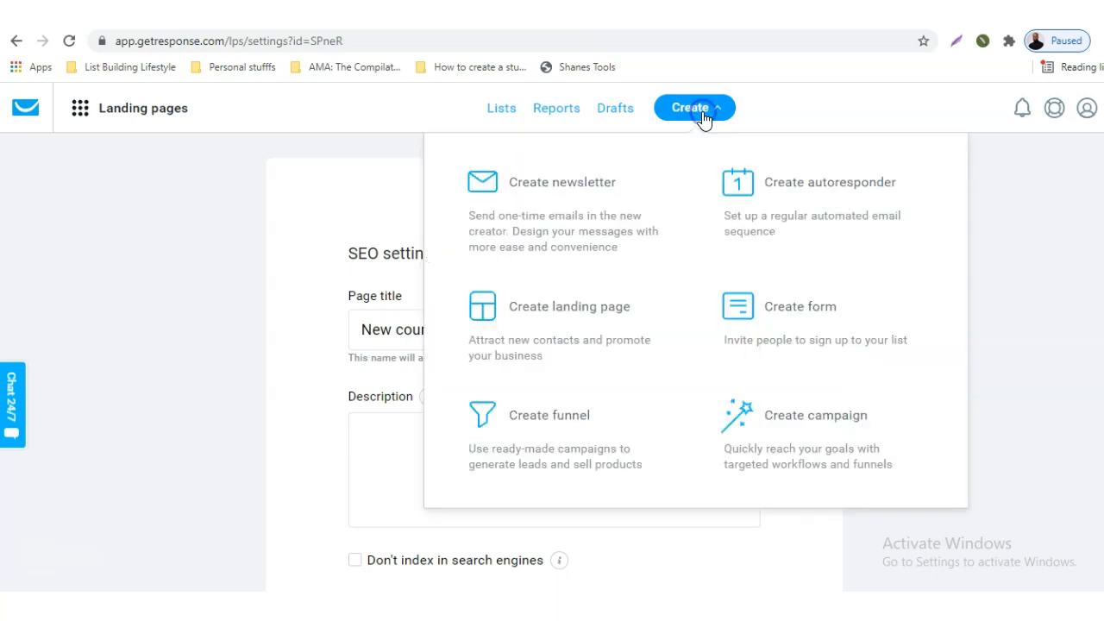
{"action": "left_click", "coordinate": [797, 195]}
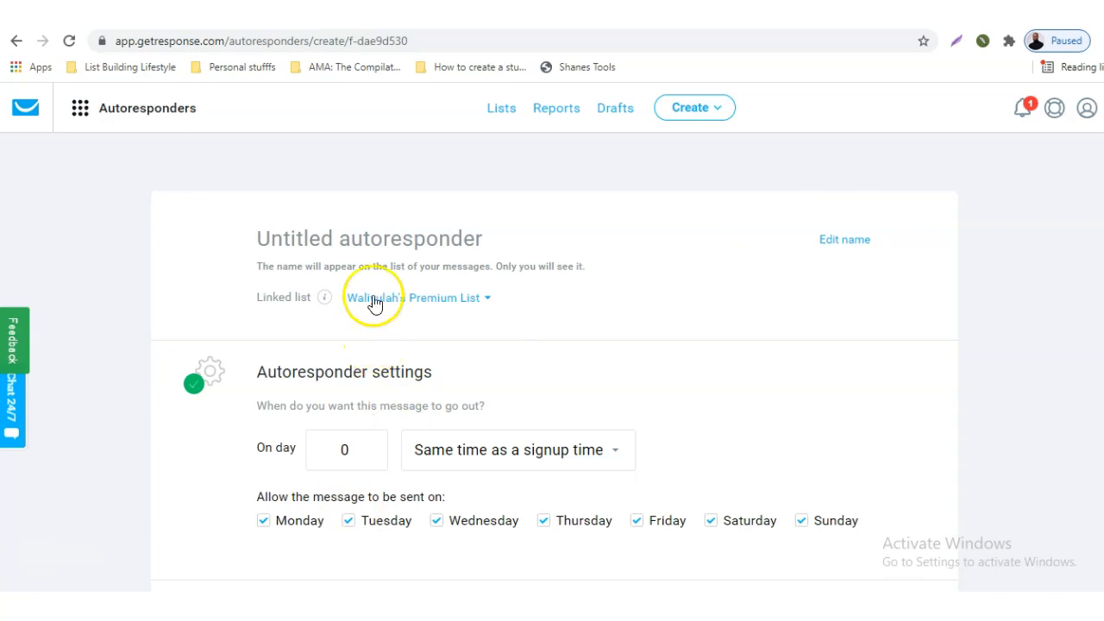
{"action": "type", "text": "New"}
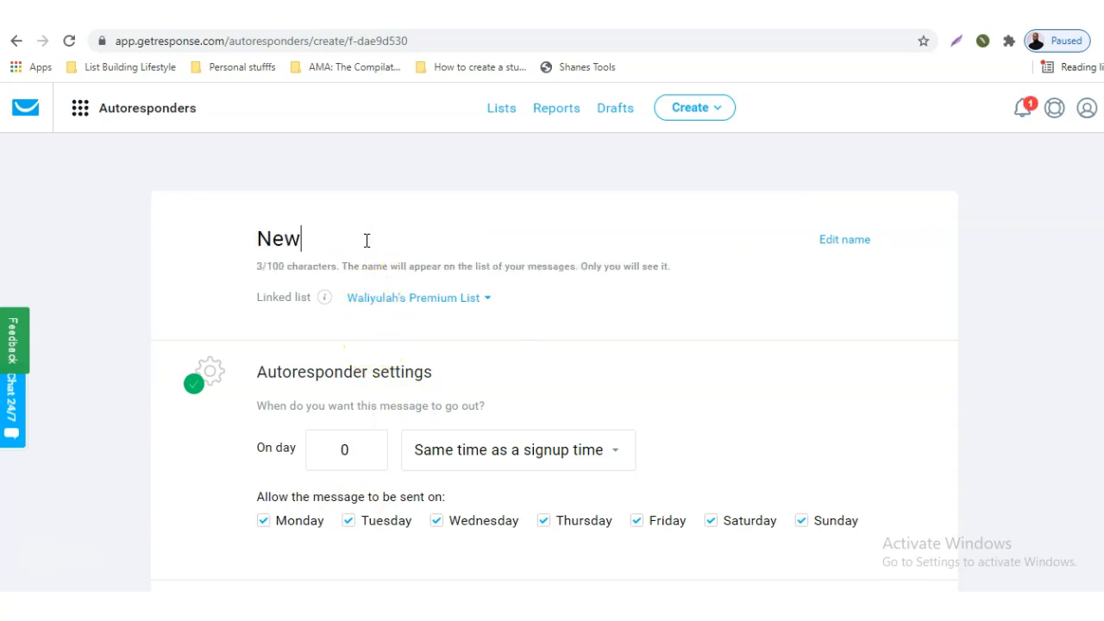
{"action": "type", "text": " course "}
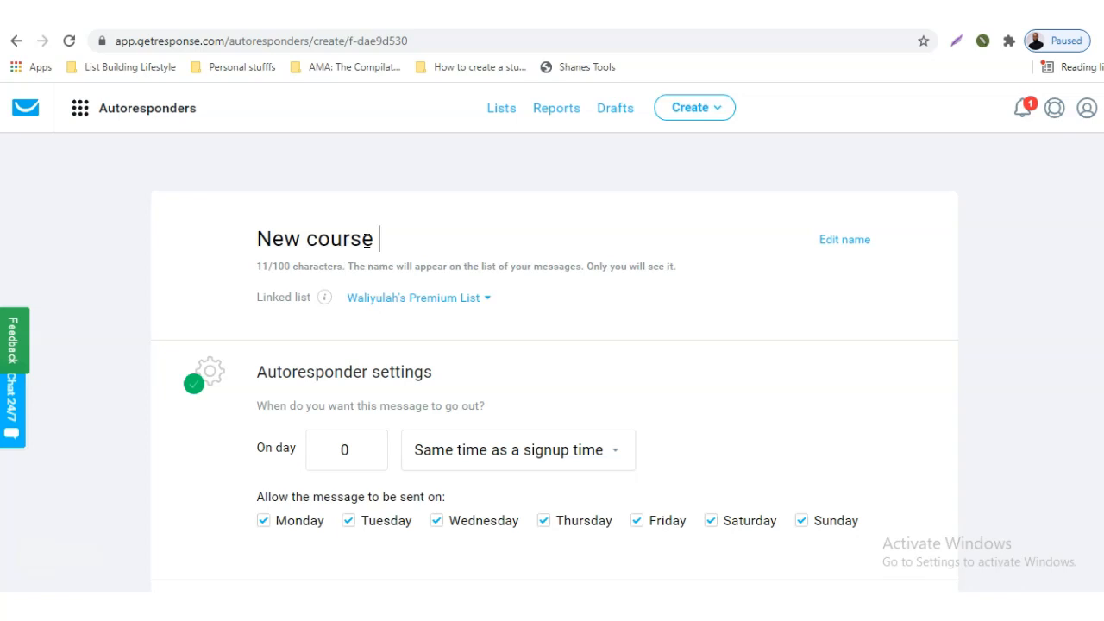
{"action": "type", "text": "series "}
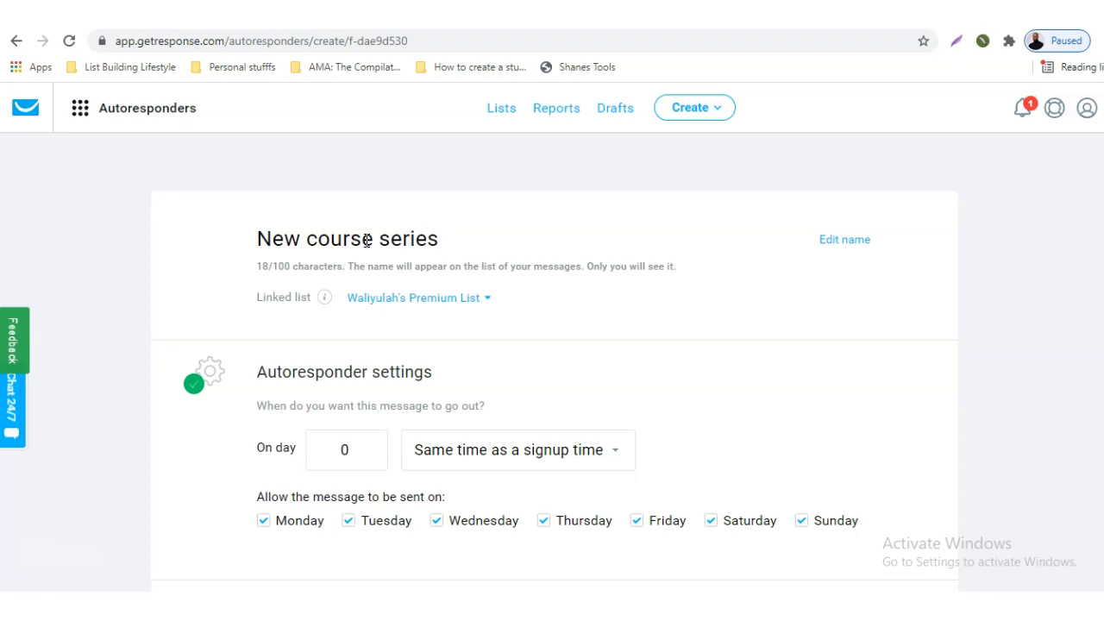
{"action": "type", "text": "day 2"}
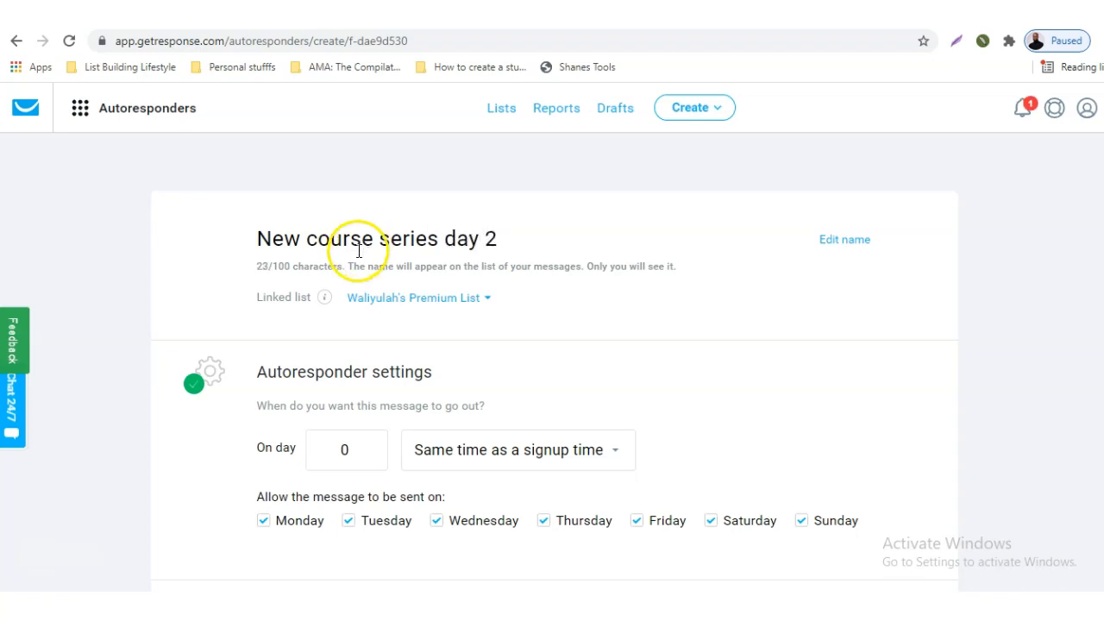
Step: Schedule the autoresponder message for day 1 and enter the subject line "Day 2: this is next"
{"action": "left_click", "coordinate": [369, 446]}
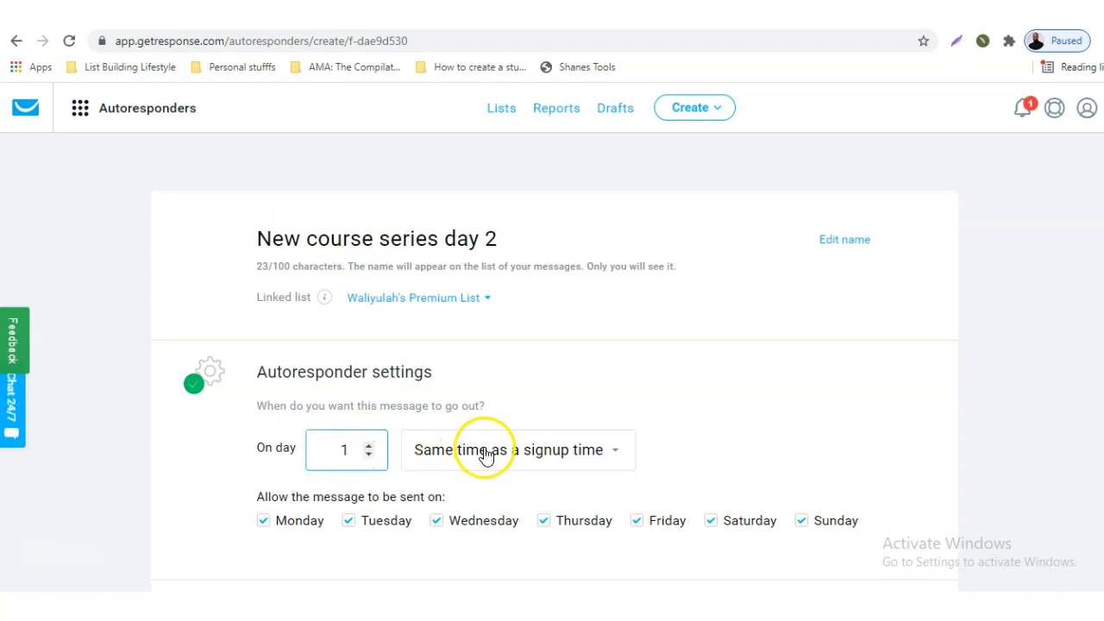
{"action": "left_click", "coordinate": [701, 460]}
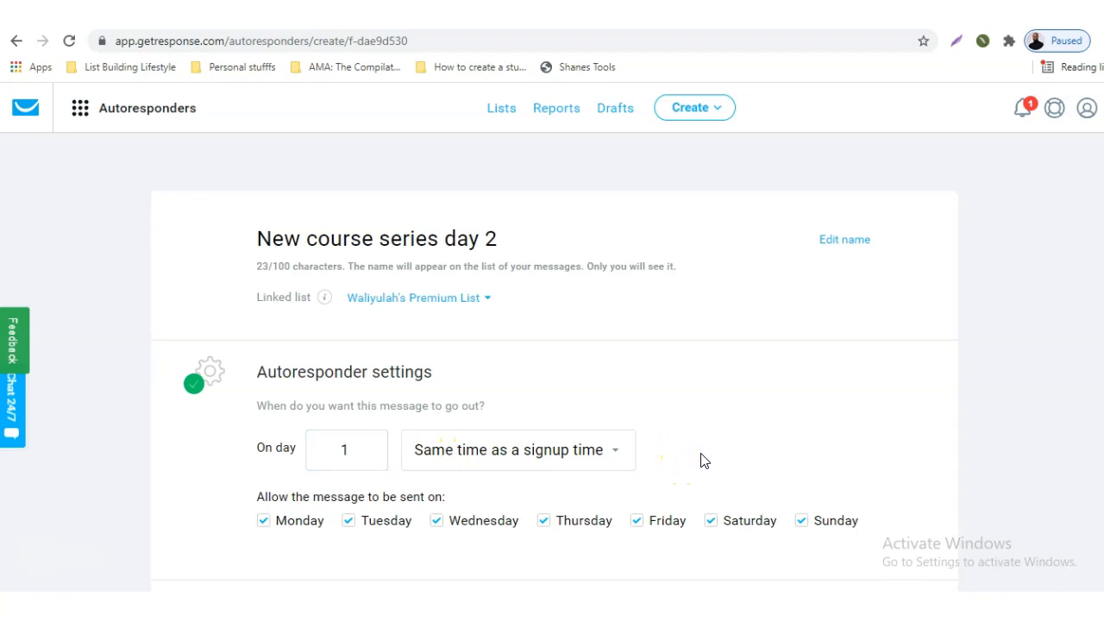
{"action": "scroll", "coordinate": [701, 460], "scroll_direction": "down", "scroll_amount": 2}
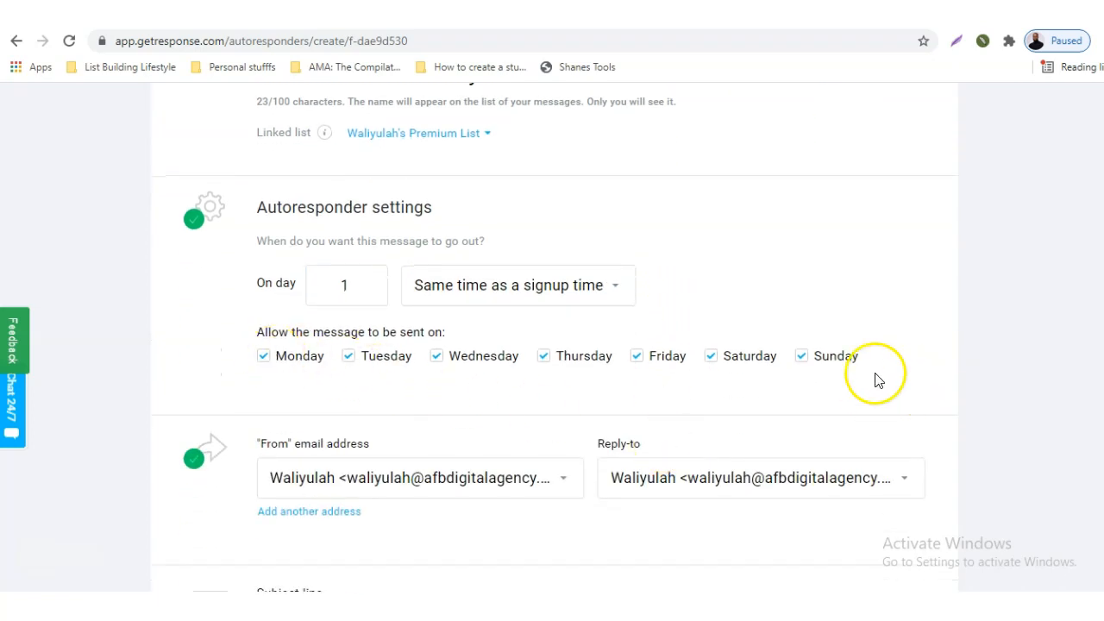
{"action": "scroll", "coordinate": [635, 377], "scroll_direction": "down", "scroll_amount": 5}
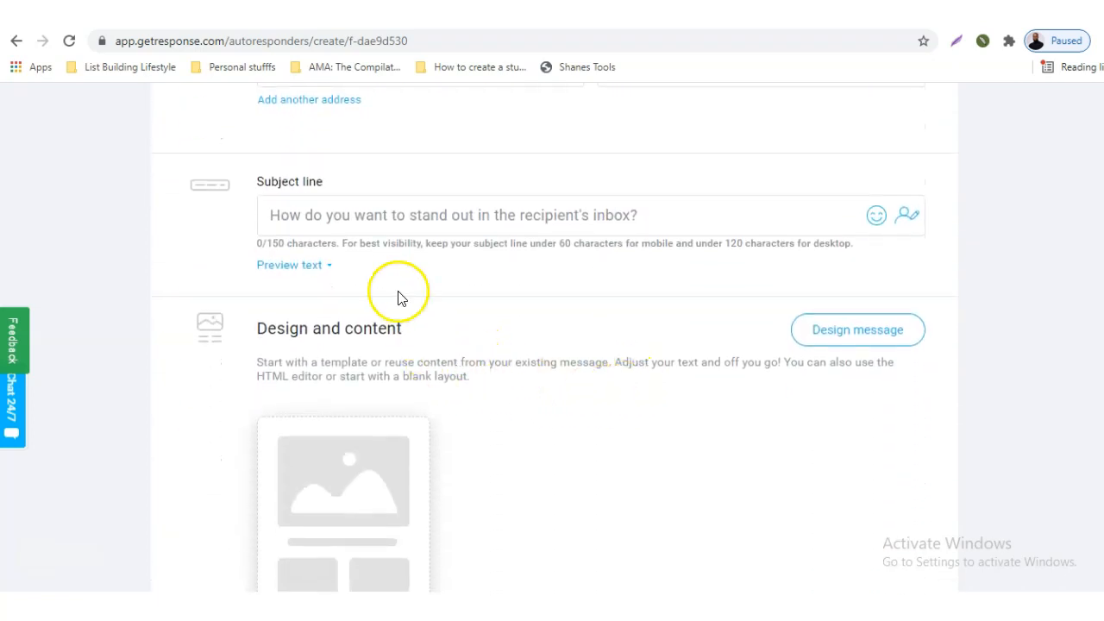
{"action": "left_click", "coordinate": [396, 219]}
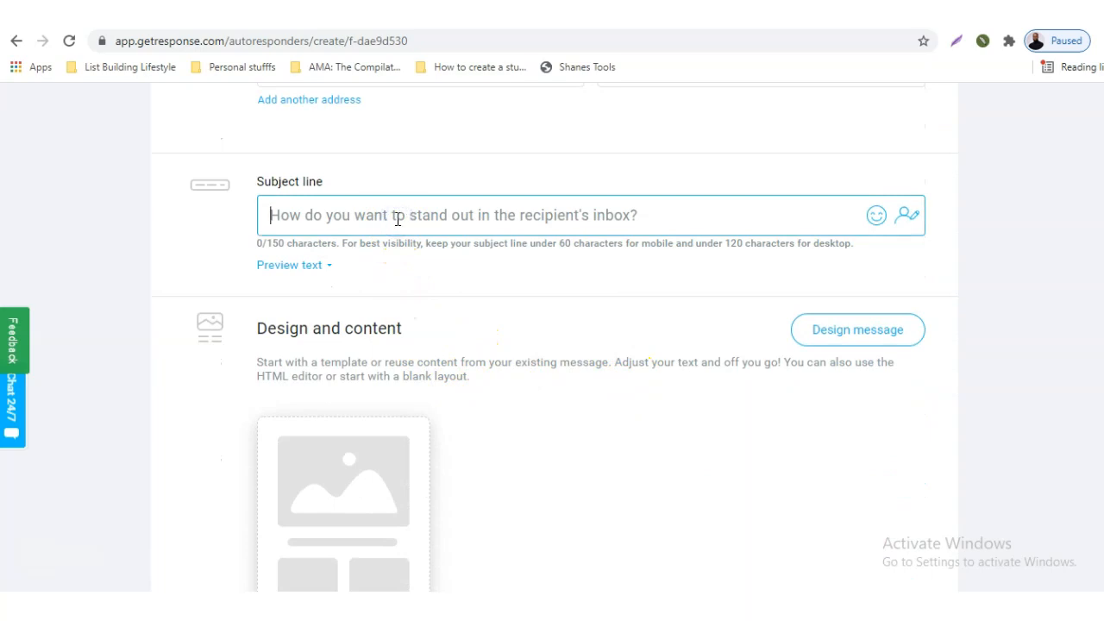
{"action": "type", "text": "Day 2: this is next"}
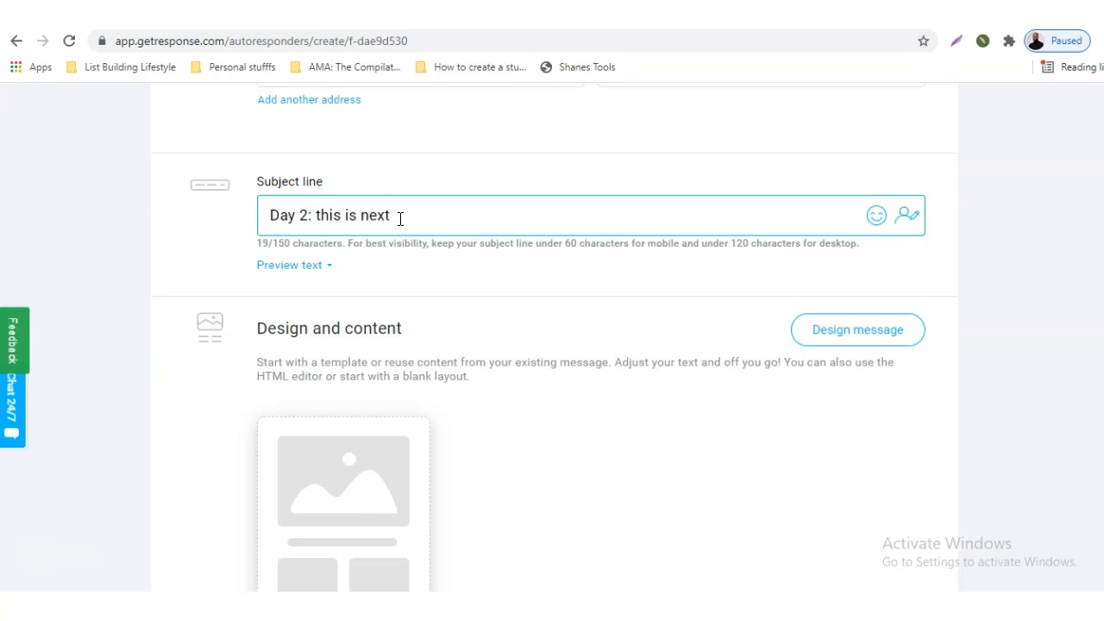
Step: Link the "New course series day 2" autoresponder to the "New course students" list
{"action": "scroll", "coordinate": [418, 227], "scroll_direction": "down", "scroll_amount": 1}
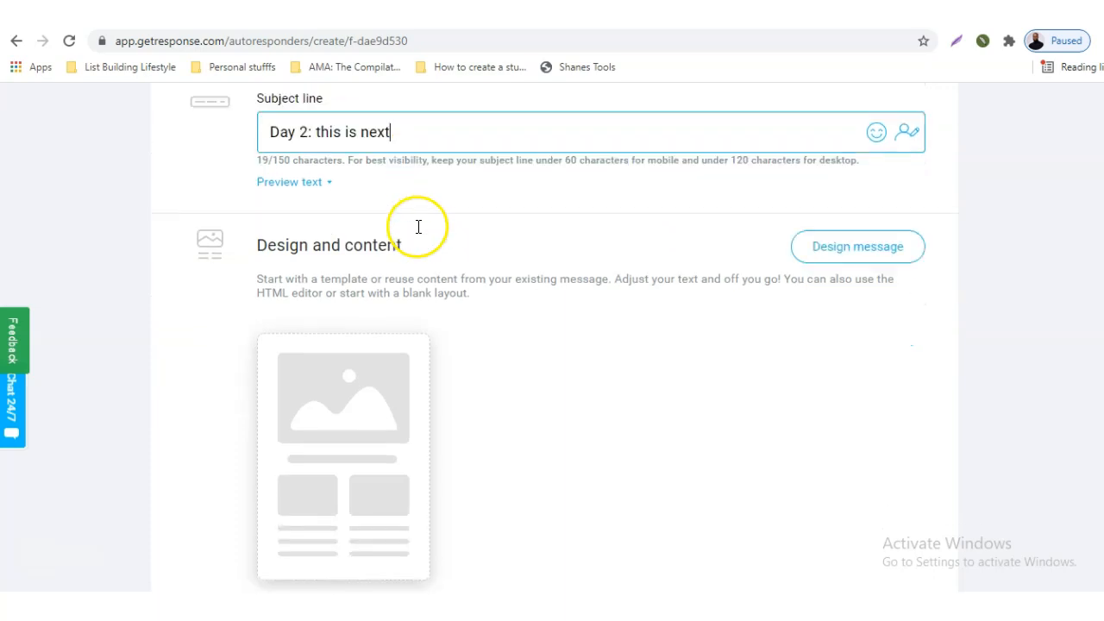
{"action": "scroll", "coordinate": [418, 227], "scroll_direction": "down", "scroll_amount": 1}
{"action": "mouse_move", "coordinate": [377, 295]}
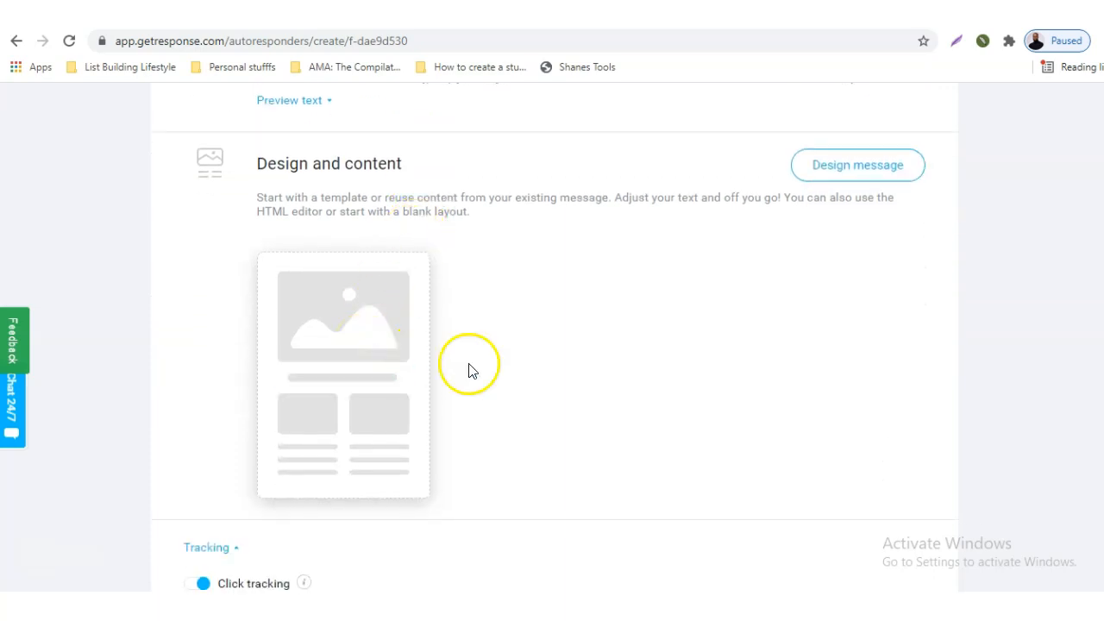
{"action": "scroll", "coordinate": [468, 298], "scroll_direction": "down", "scroll_amount": 4}
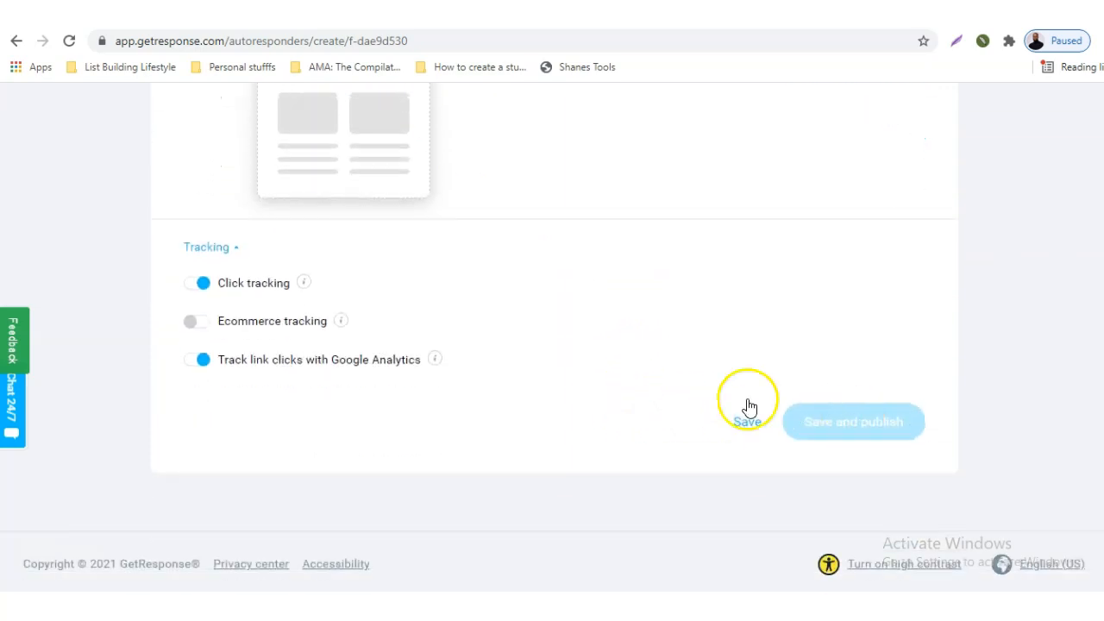
{"action": "scroll", "coordinate": [584, 299], "scroll_direction": "up", "scroll_amount": 11}
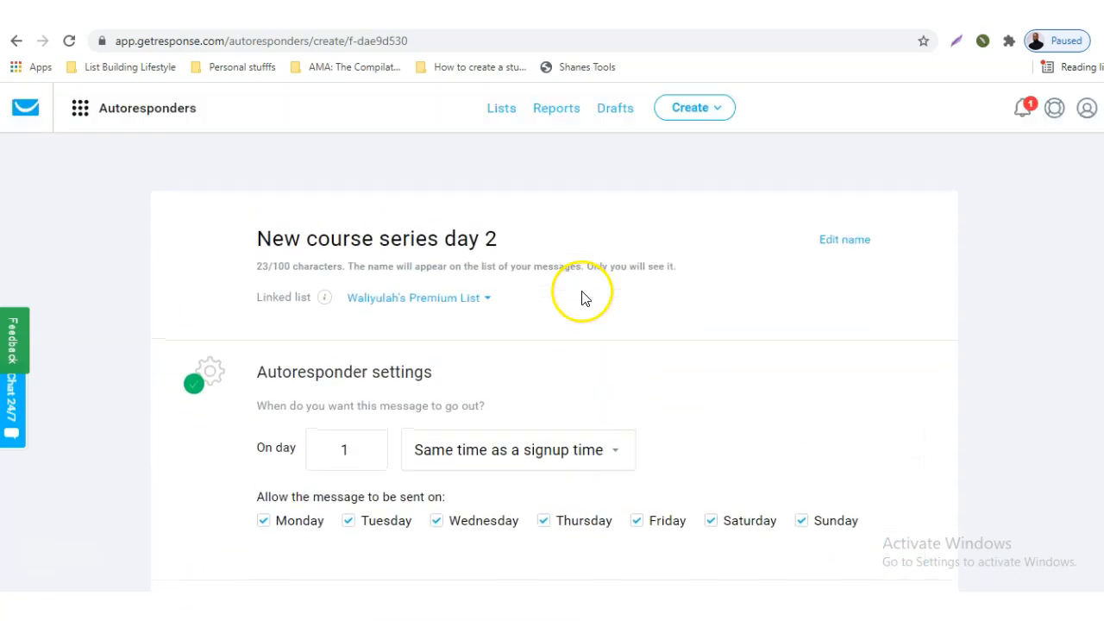
{"action": "left_click", "coordinate": [461, 298]}
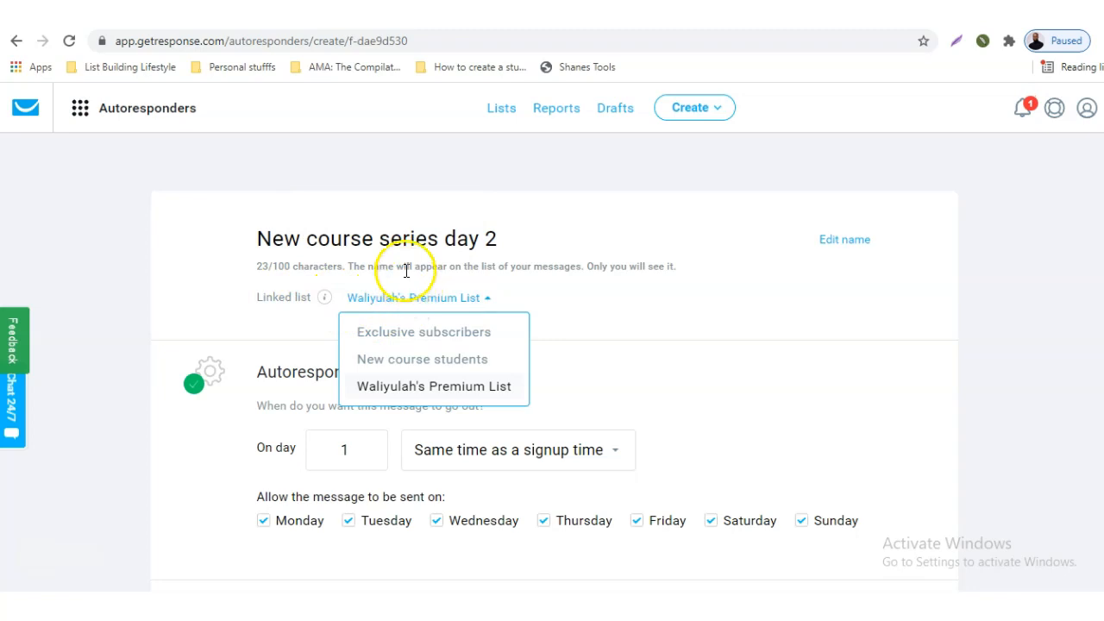
{"action": "left_click", "coordinate": [414, 361]}
Step: Review the autoresponder's linked list, sending schedule, subject line, design section and tracking options
{"action": "scroll", "coordinate": [683, 416], "scroll_direction": "down", "scroll_amount": 4}
{"action": "scroll", "coordinate": [684, 415], "scroll_direction": "down", "scroll_amount": 10}
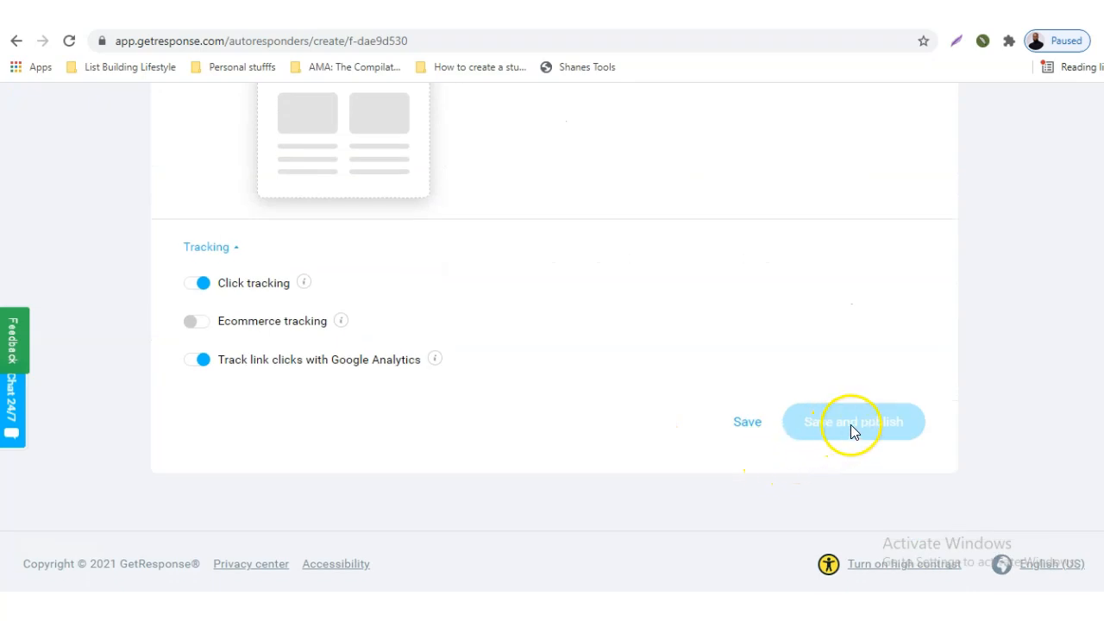
{"action": "scroll", "coordinate": [853, 424], "scroll_direction": "up", "scroll_amount": 12}
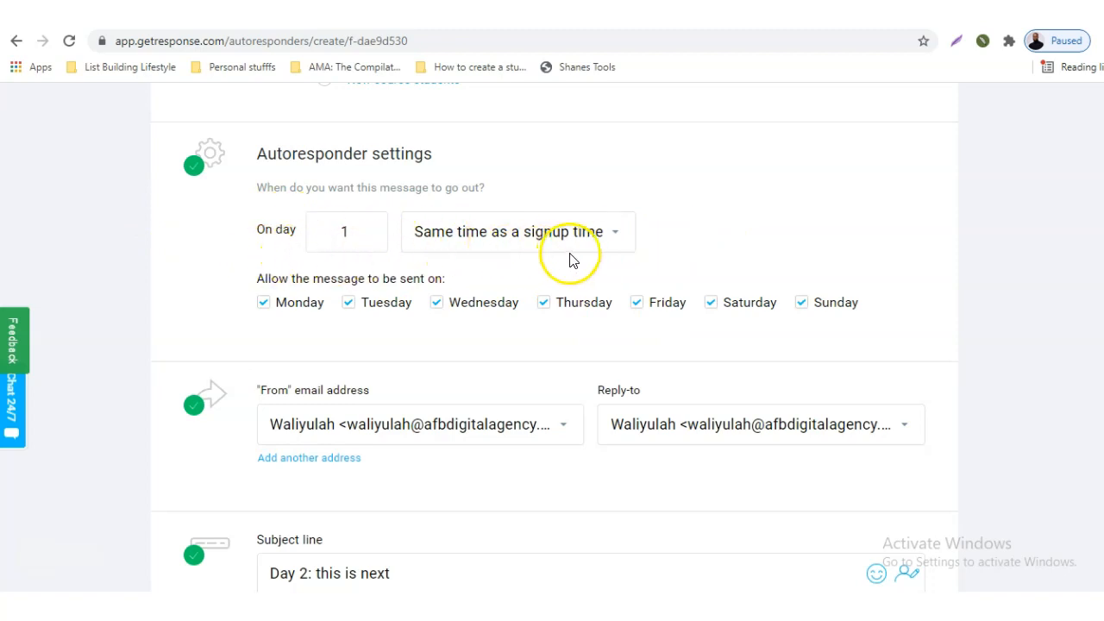
{"action": "scroll", "coordinate": [625, 284], "scroll_direction": "down", "scroll_amount": 1}
{"action": "scroll", "coordinate": [625, 294], "scroll_direction": "up", "scroll_amount": 2}
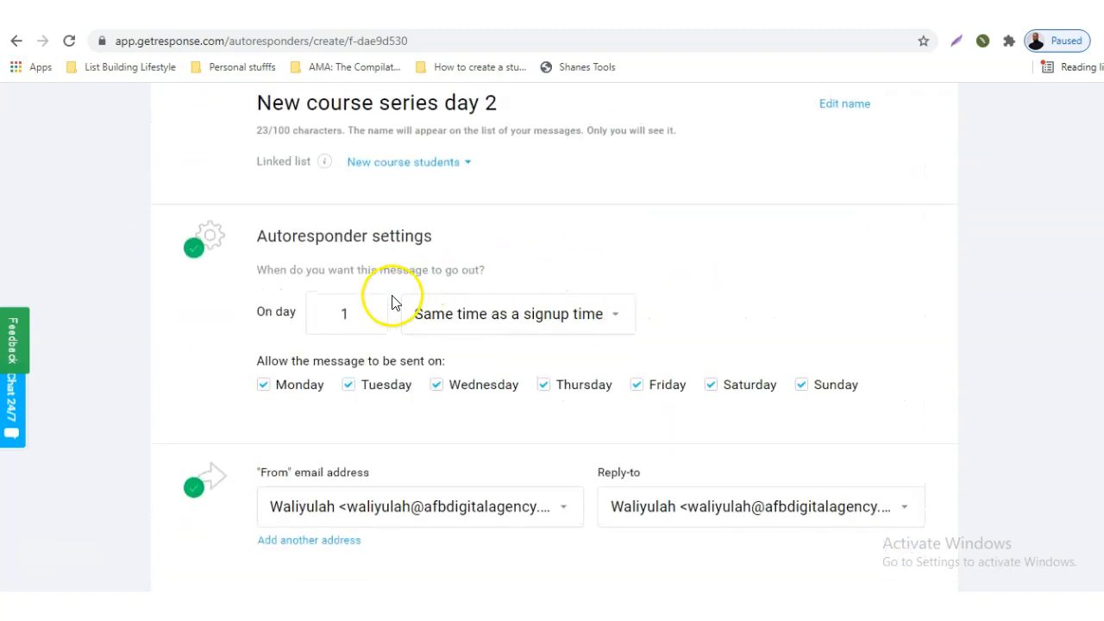
{"action": "left_click", "coordinate": [394, 168]}
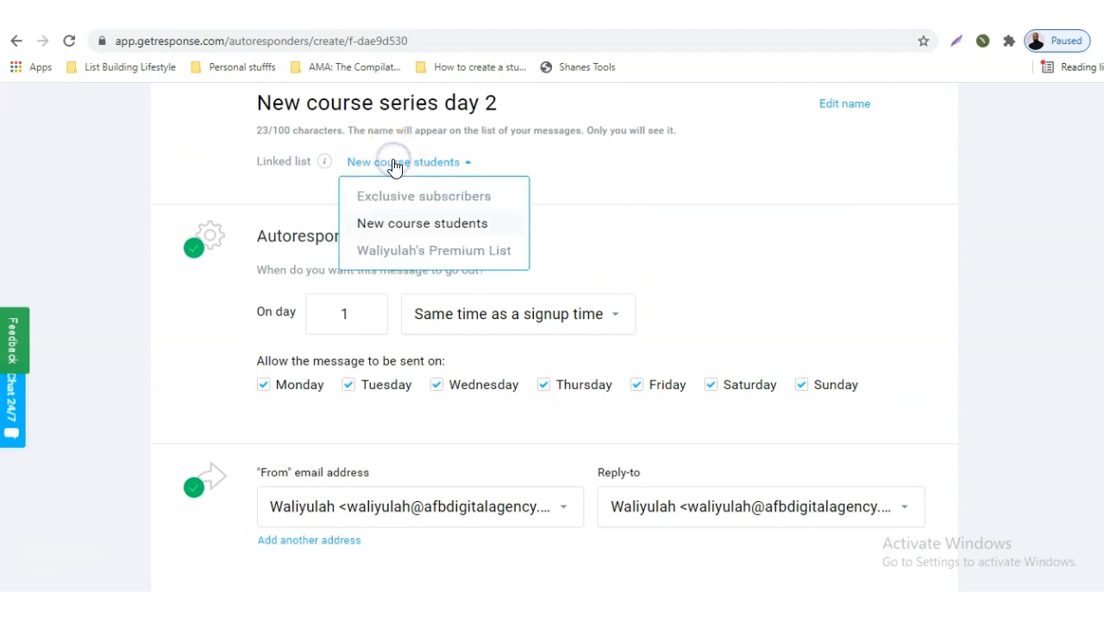
{"action": "left_click", "coordinate": [566, 201]}
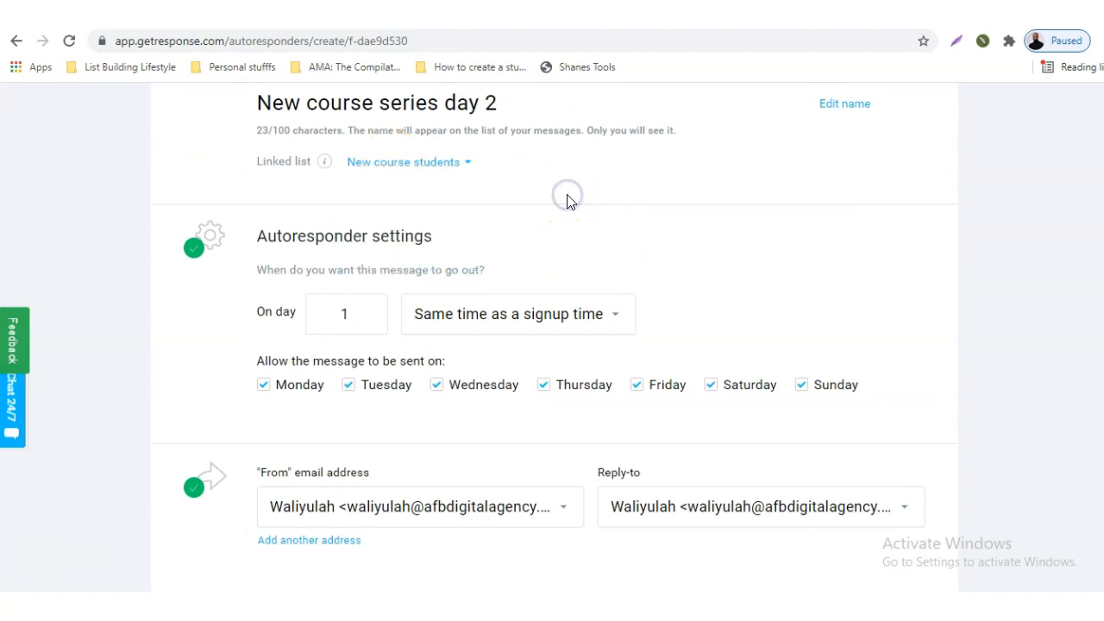
{"action": "scroll", "coordinate": [566, 259], "scroll_direction": "down", "scroll_amount": 10}
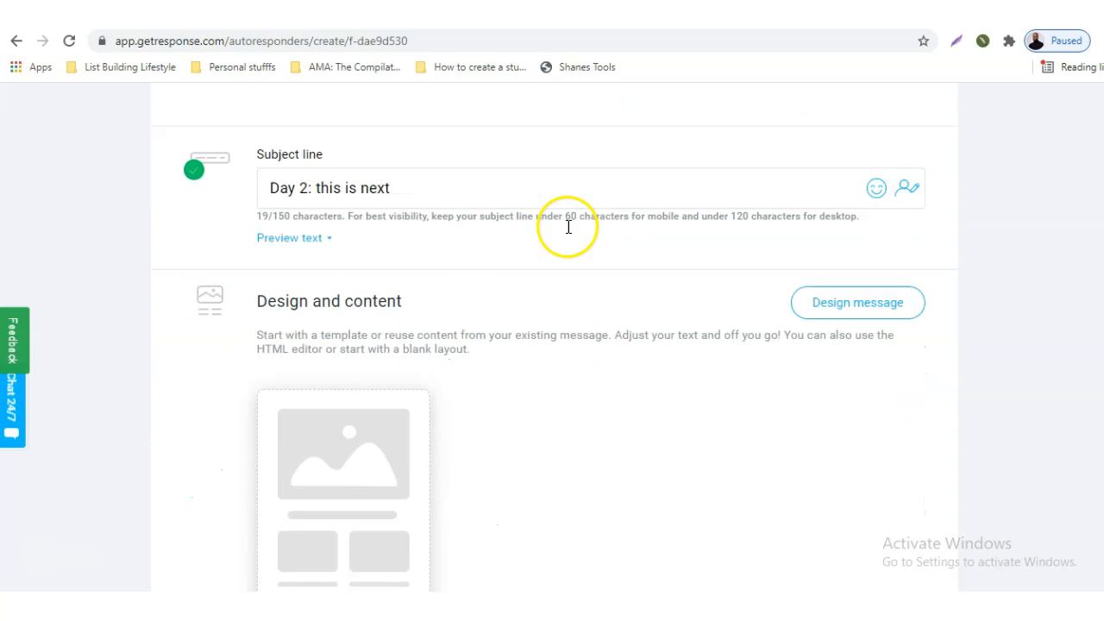